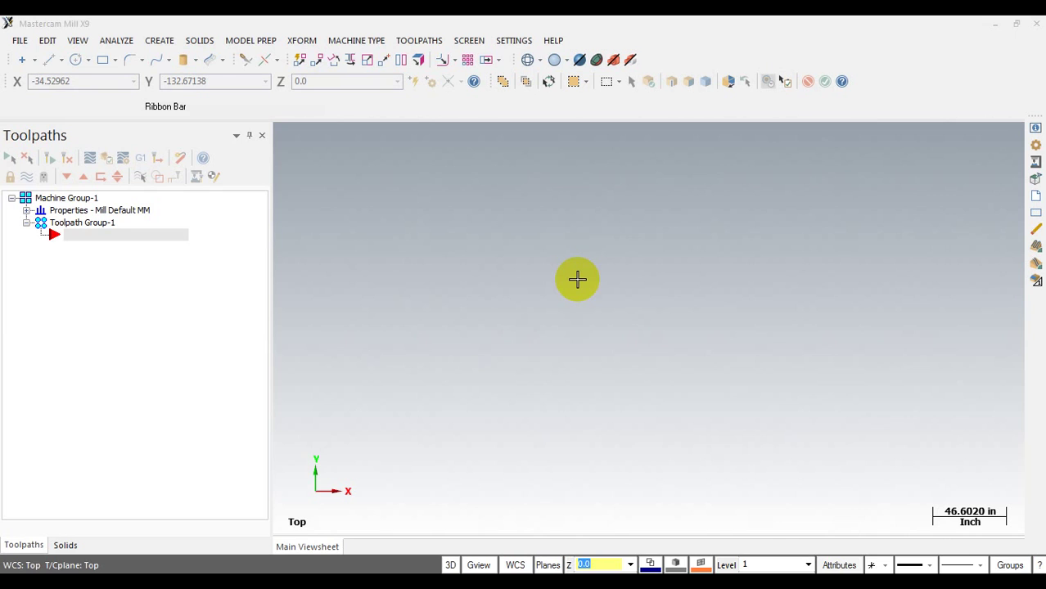
Display the coordinate axes in the graphics area and tilt the view to a 3D orientation
scroll(612, 322, "down", 3)
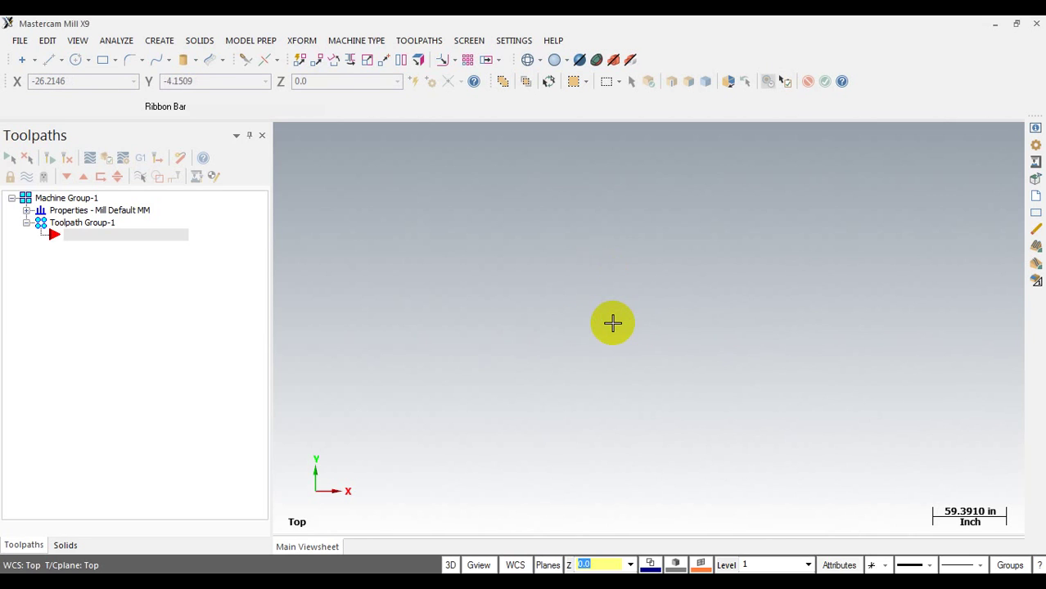
key("F9")
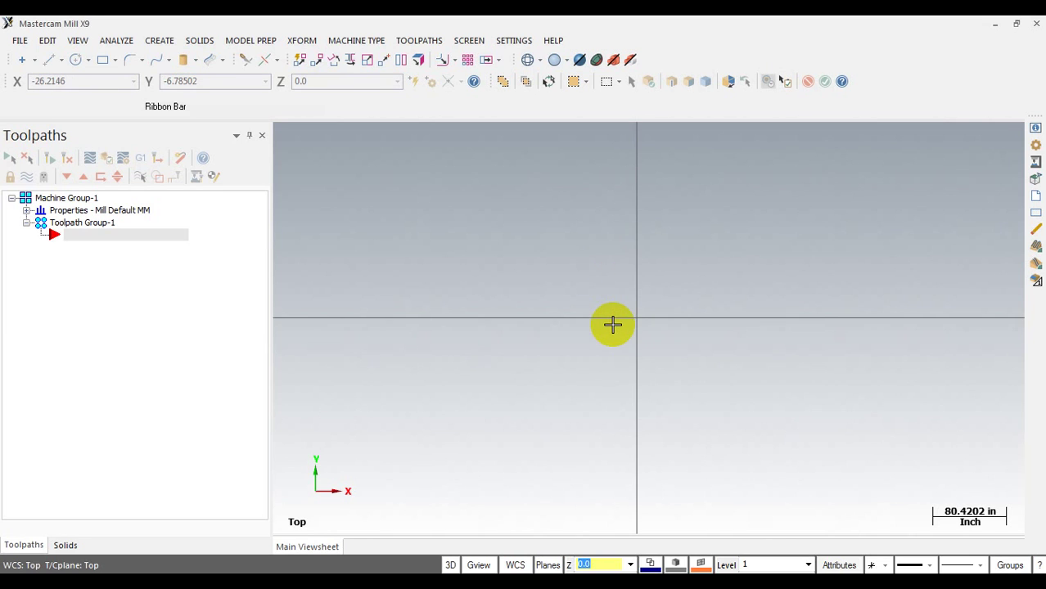
scroll(582, 165, "up", 3)
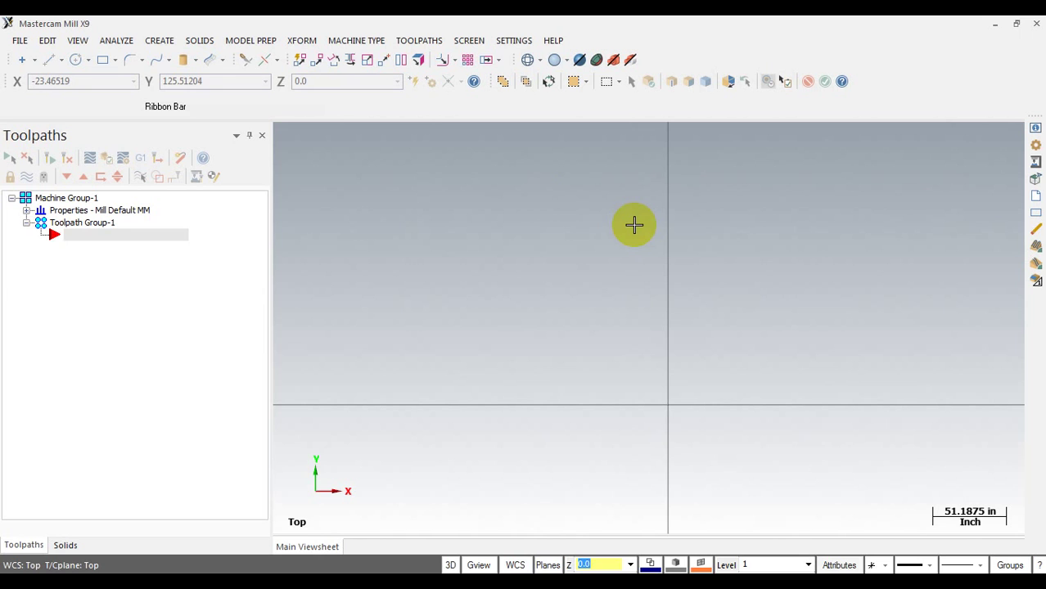
middle_click_drag(632, 283, 567, 235)
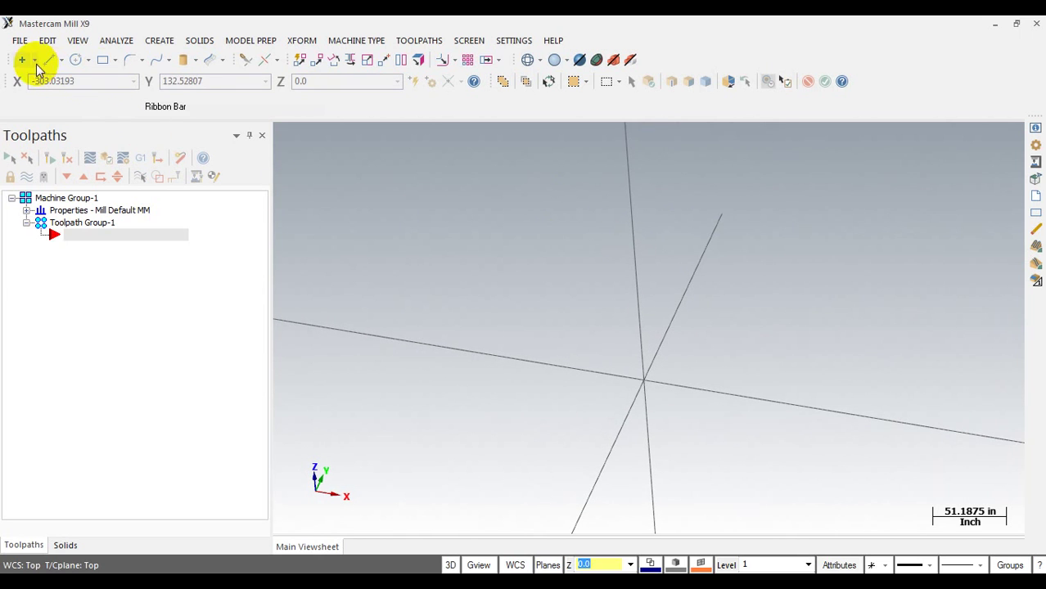
Create a rectangle with its corner at the origin, 3 inches wide and 3 inches high
left_click(111, 62)
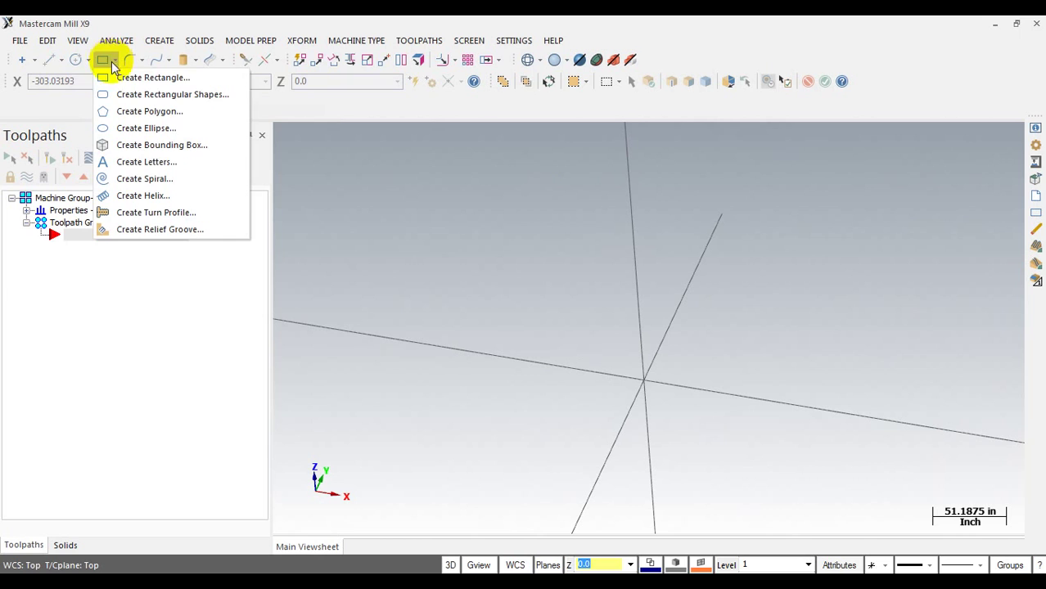
left_click(123, 76)
left_click(643, 379)
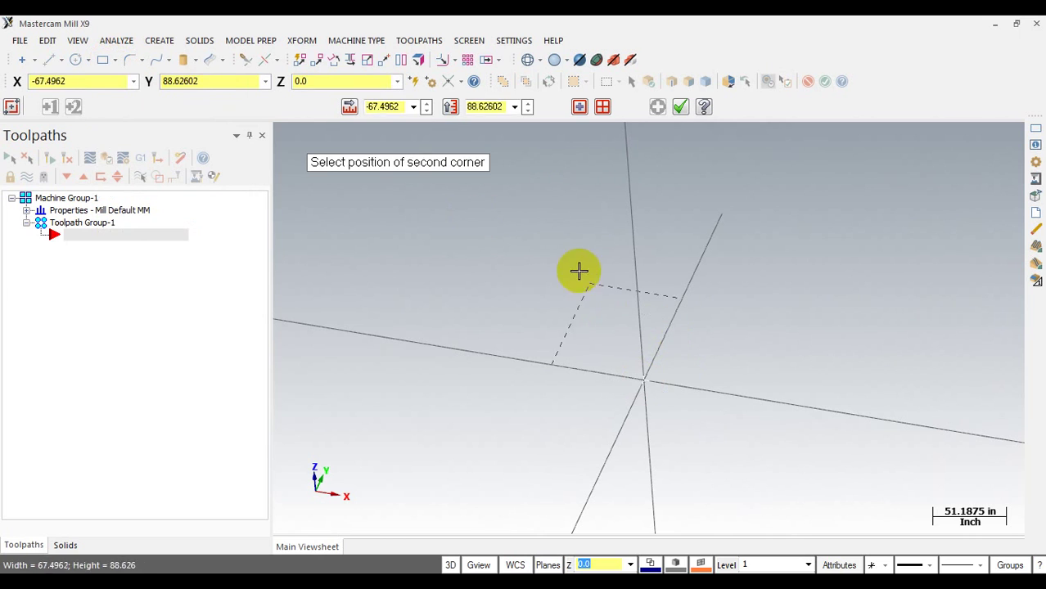
left_click(499, 222)
left_click(387, 107)
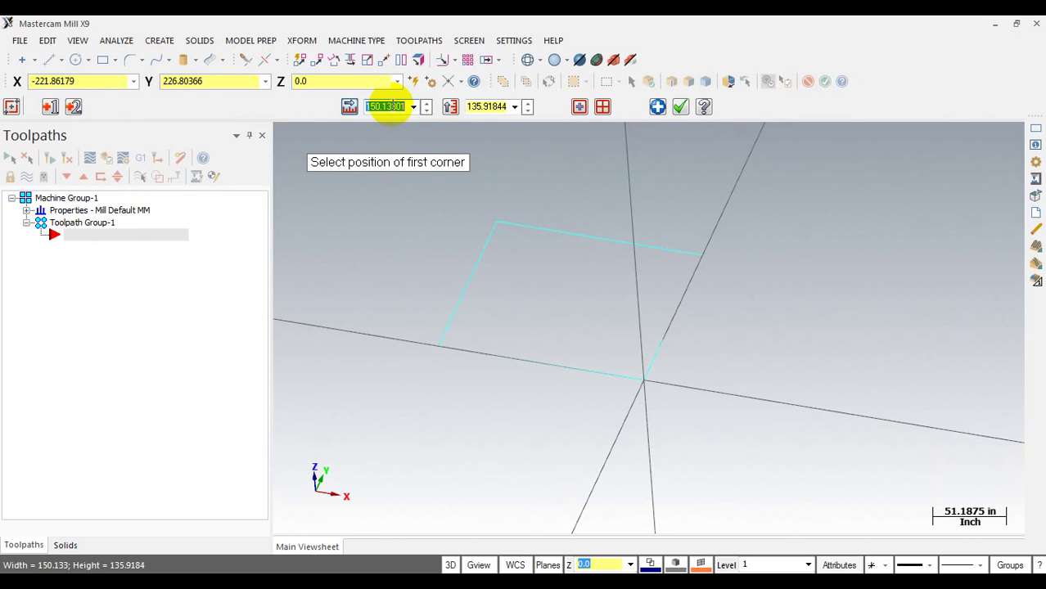
type("3")
left_click(476, 108)
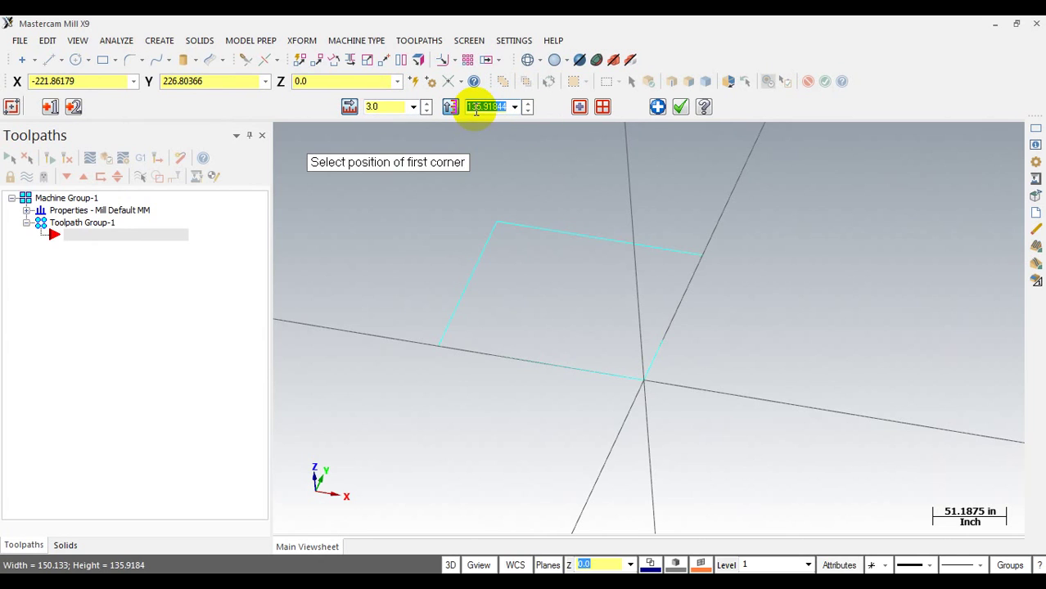
type("3")
key("Return")
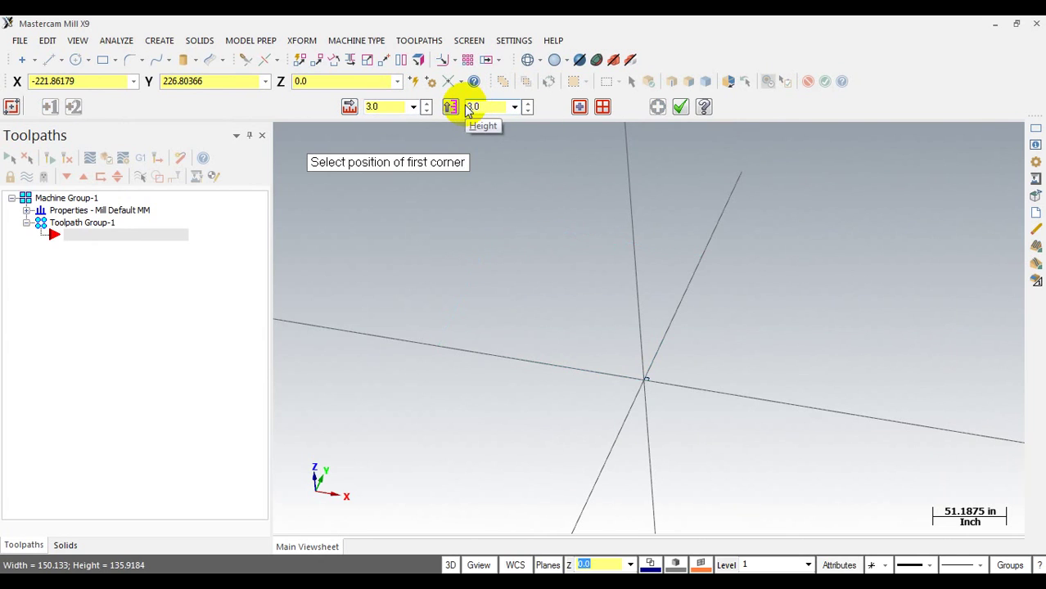
scroll(614, 404, "up", 5)
scroll(475, 458, "up", 5)
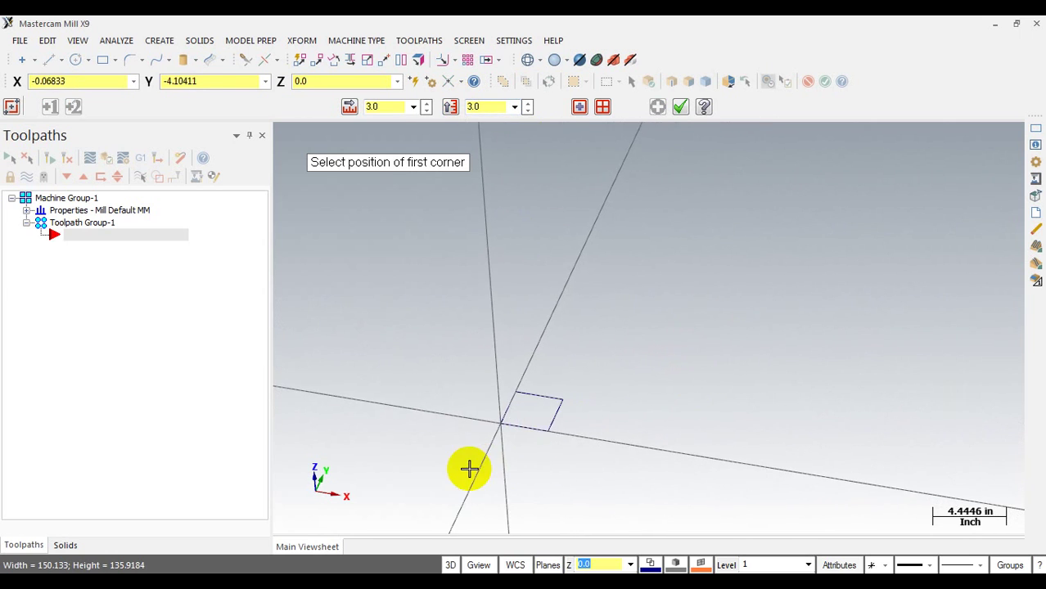
Extrude the square profile upward by 2 inches as a new solid body
left_click(193, 41)
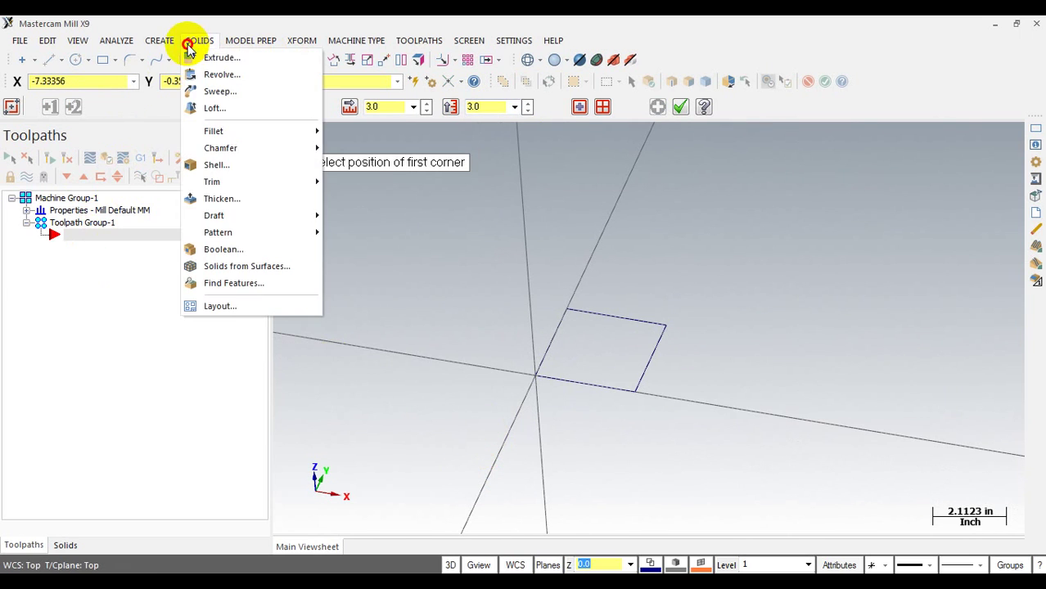
left_click(201, 55)
left_click(623, 318)
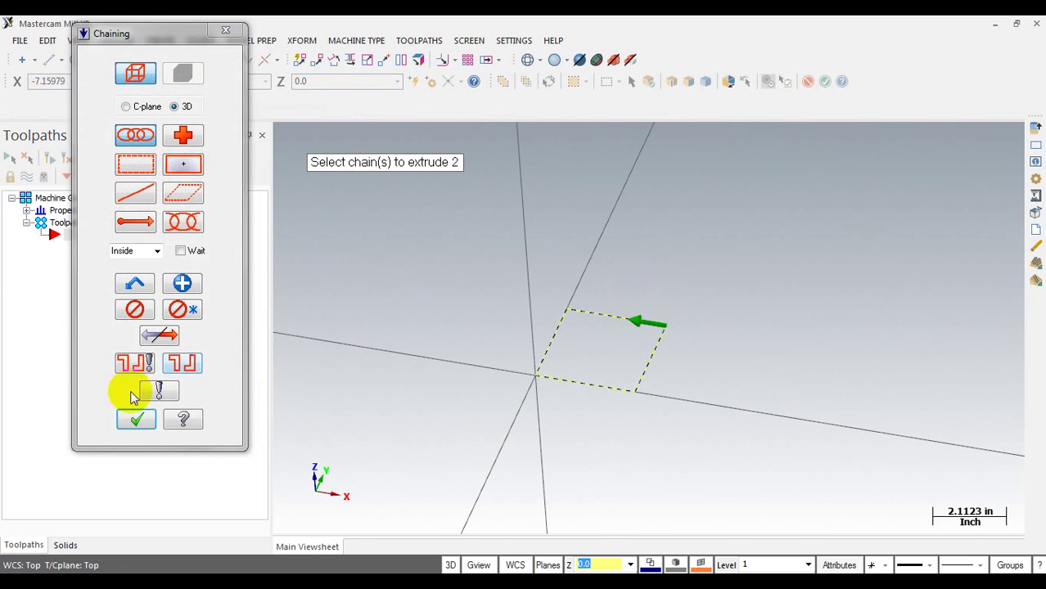
left_click(127, 421)
middle_click_drag(625, 371, 745, 358)
scroll(745, 358, "up", 3)
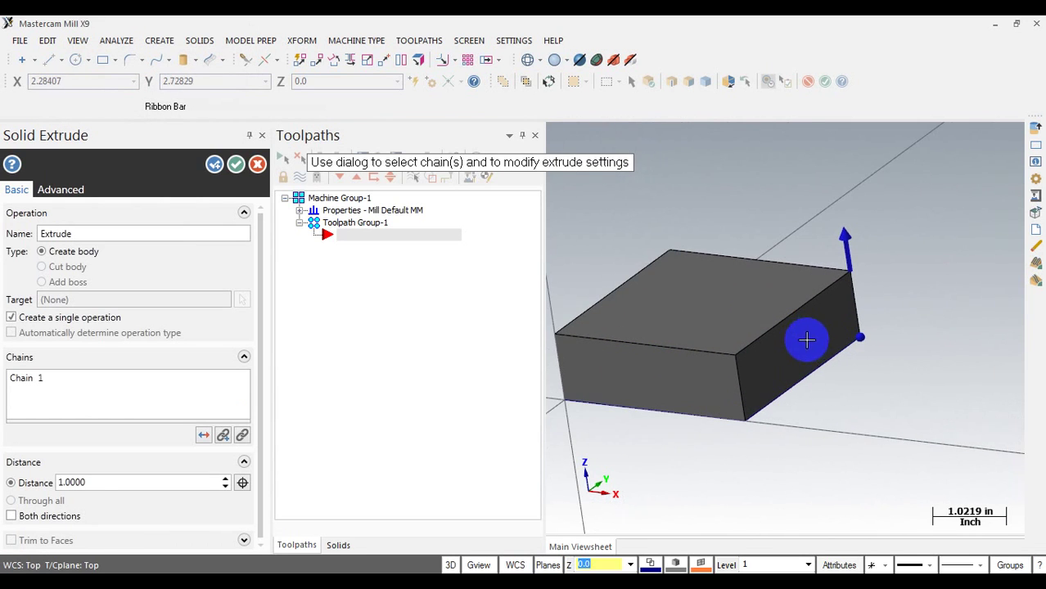
double_click(82, 482)
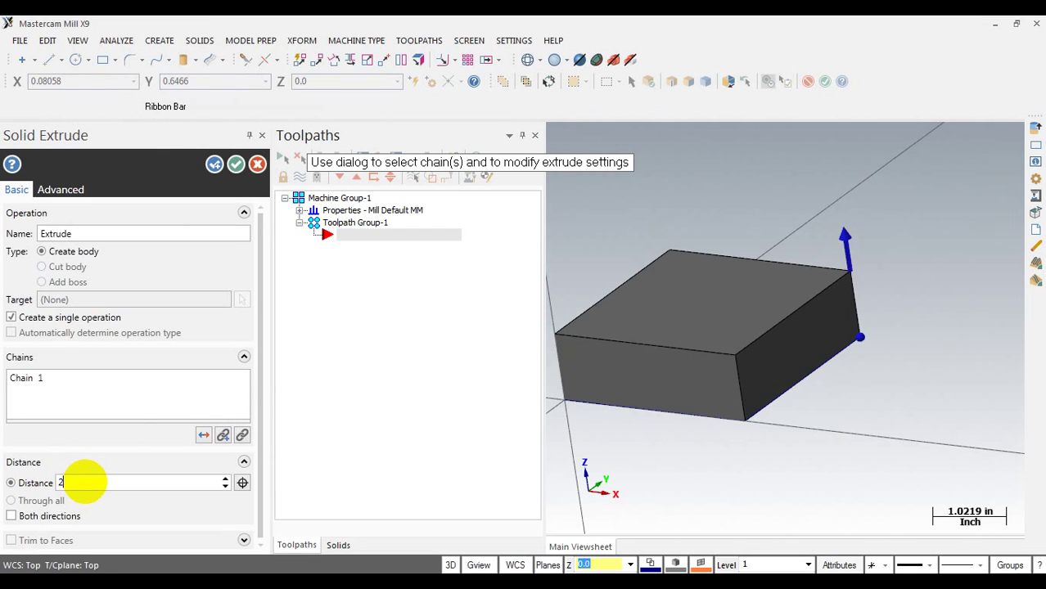
type("2")
key("Return")
left_click(236, 166)
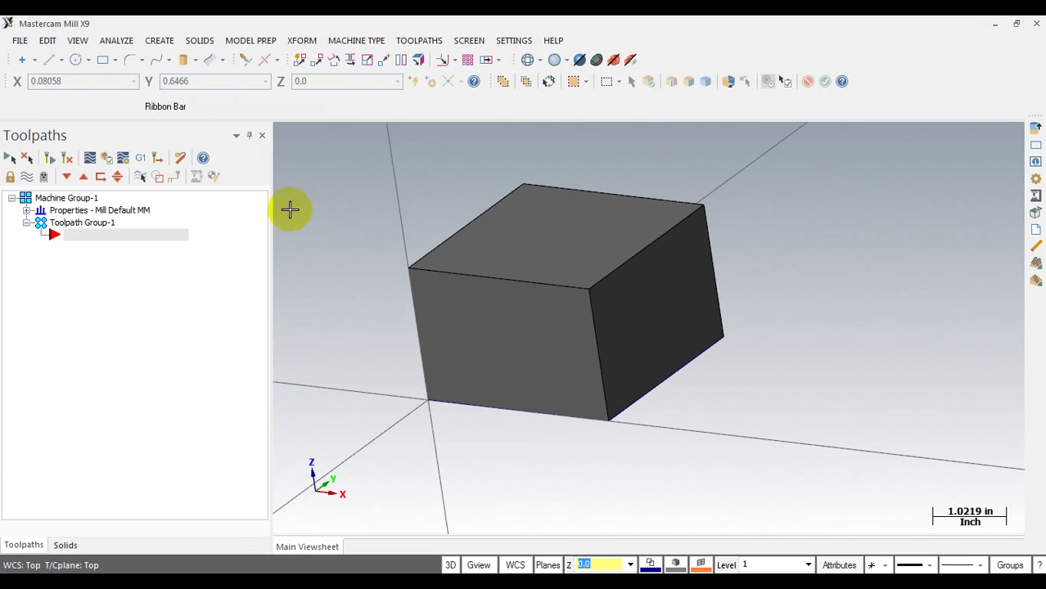
Apply a one-distance chamfer of 0.75 inches to the block's top edge on the positive X side
mouse_move(523, 374)
middle_mouse_down()
mouse_move(583, 257)
mouse_move(607, 257)
mouse_move(610, 291)
middle_mouse_up()
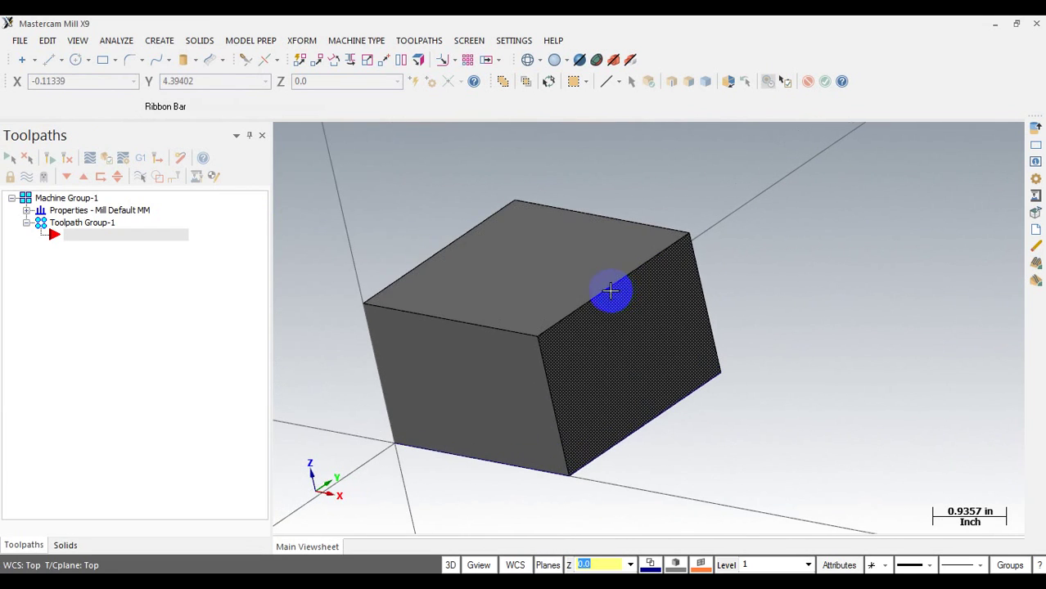
left_click(352, 33)
mouse_move(252, 37)
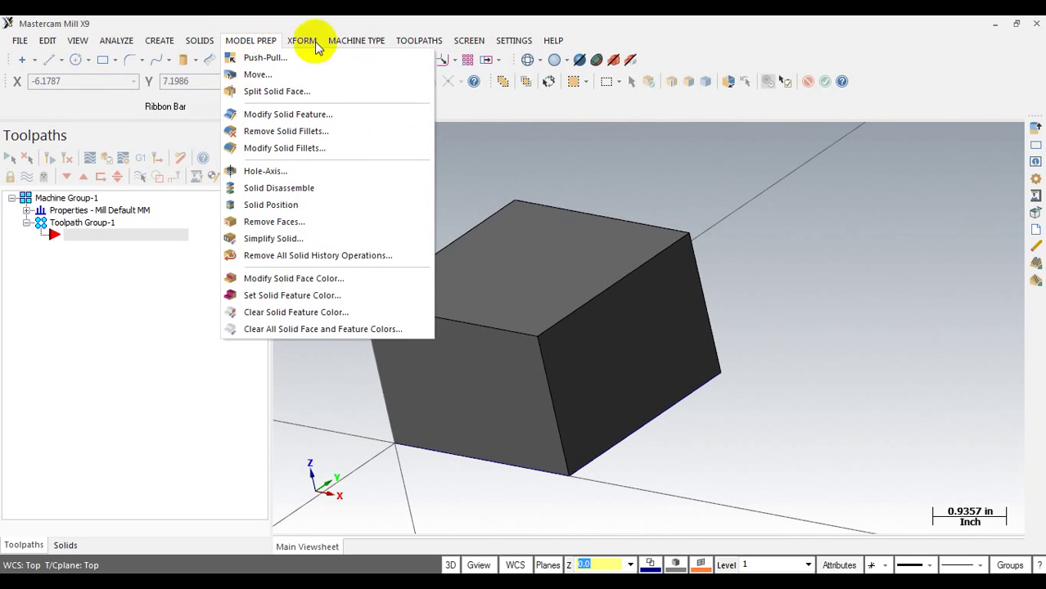
mouse_move(201, 40)
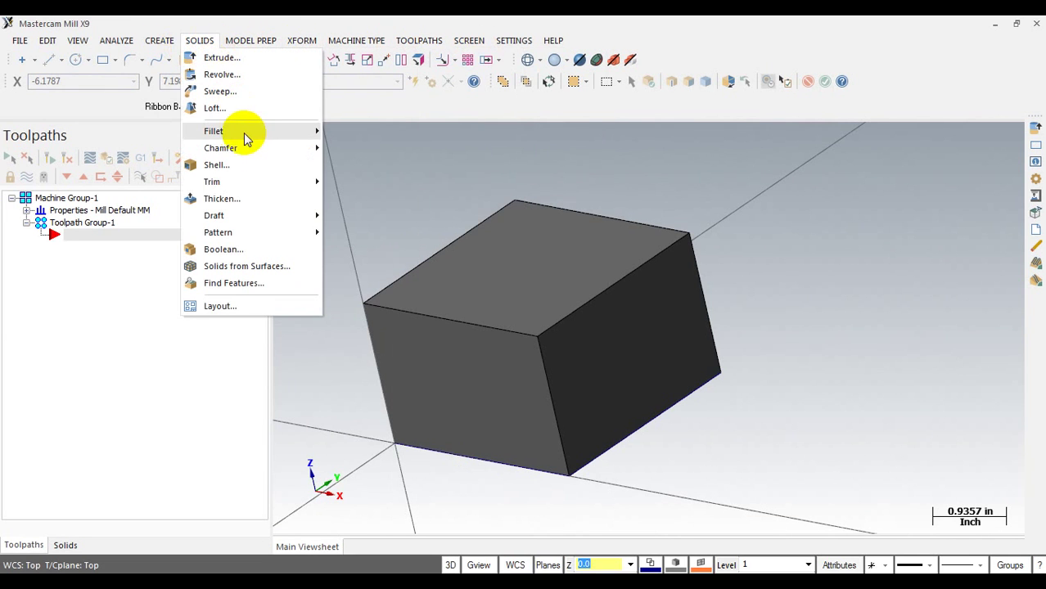
mouse_move(241, 149)
left_click(397, 147)
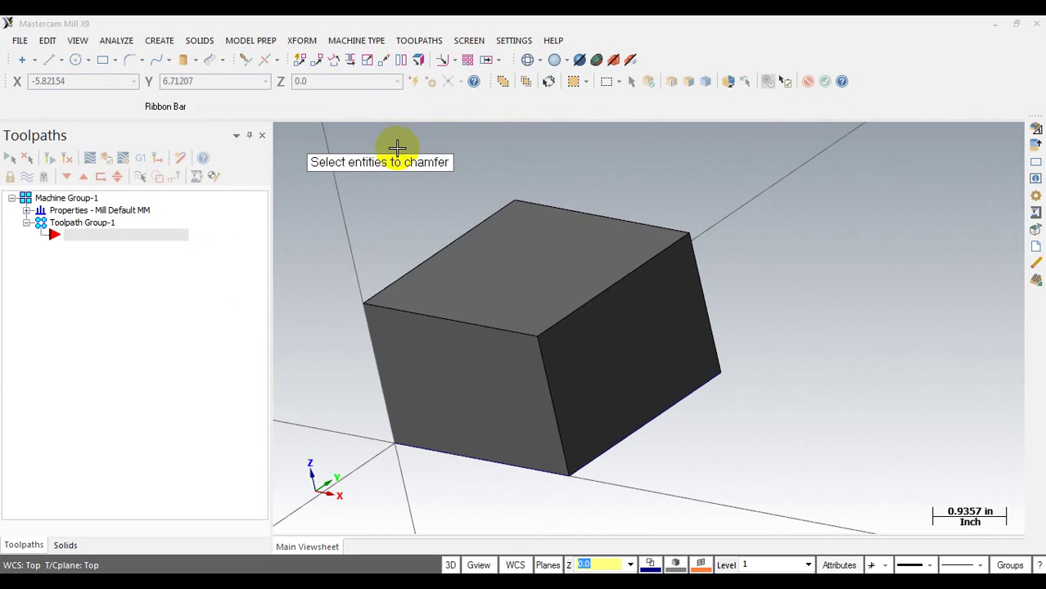
left_click(604, 291)
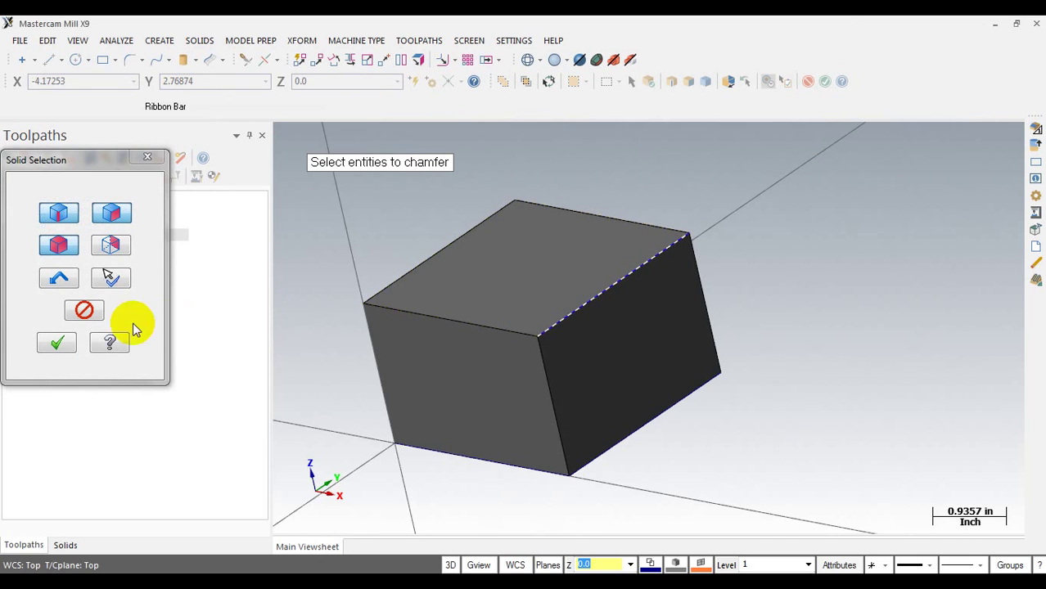
left_click(54, 342)
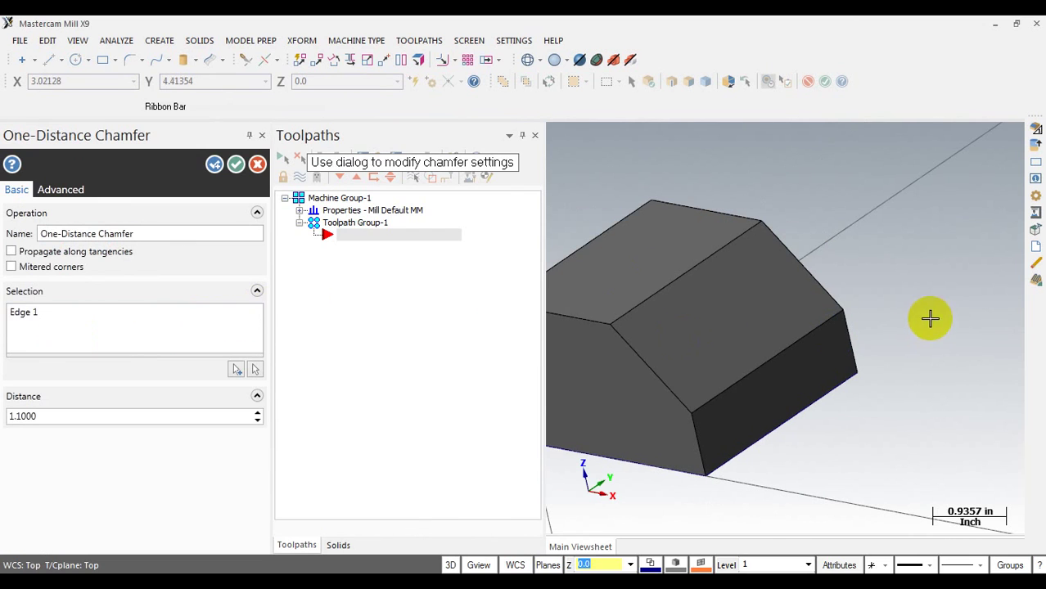
double_click(36, 415)
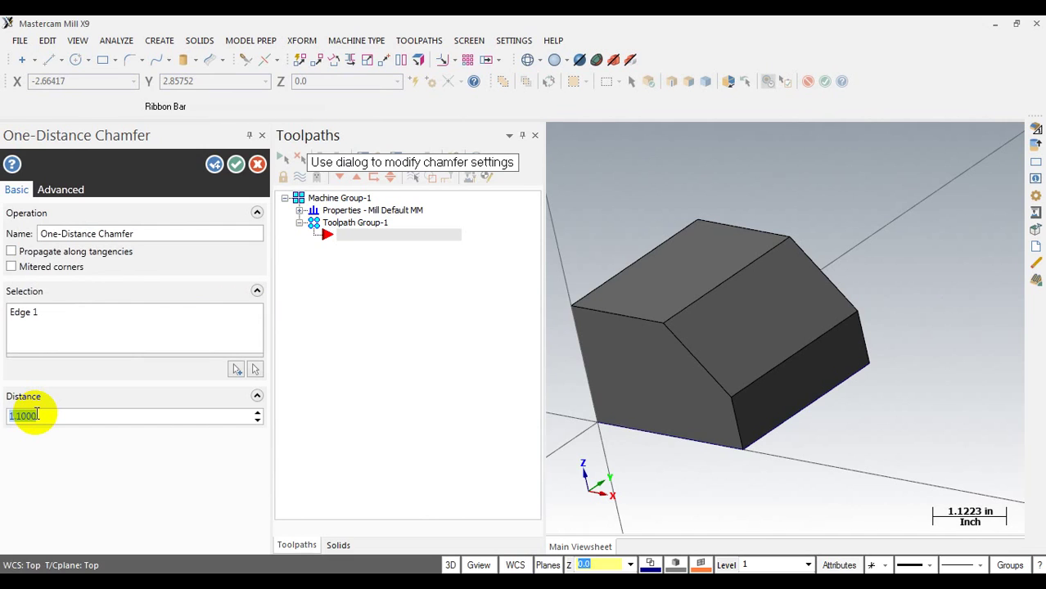
key("BackSpace")
type(".75")
key("Return")
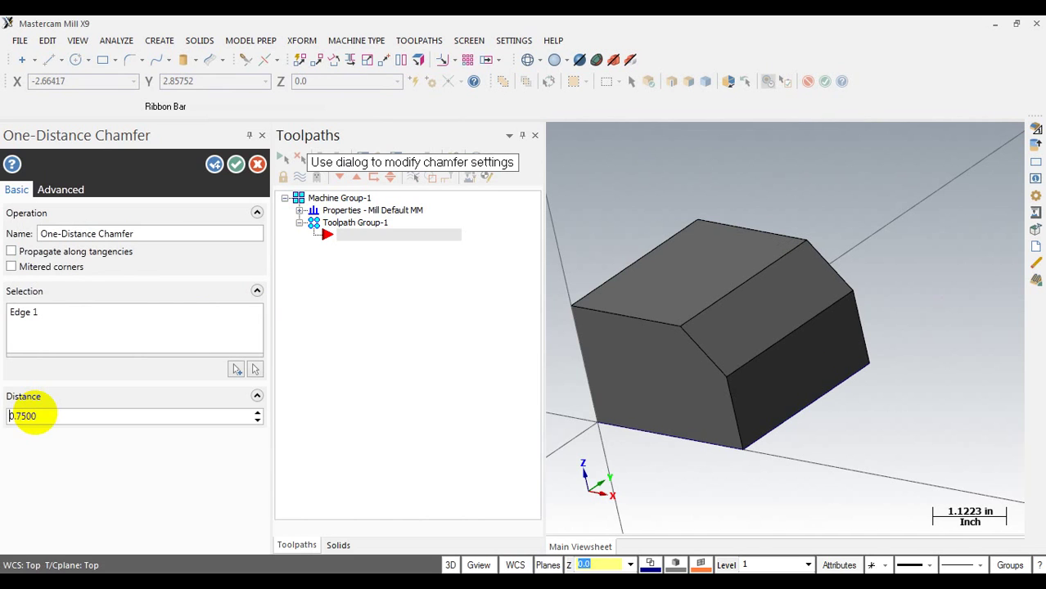
left_click(235, 164)
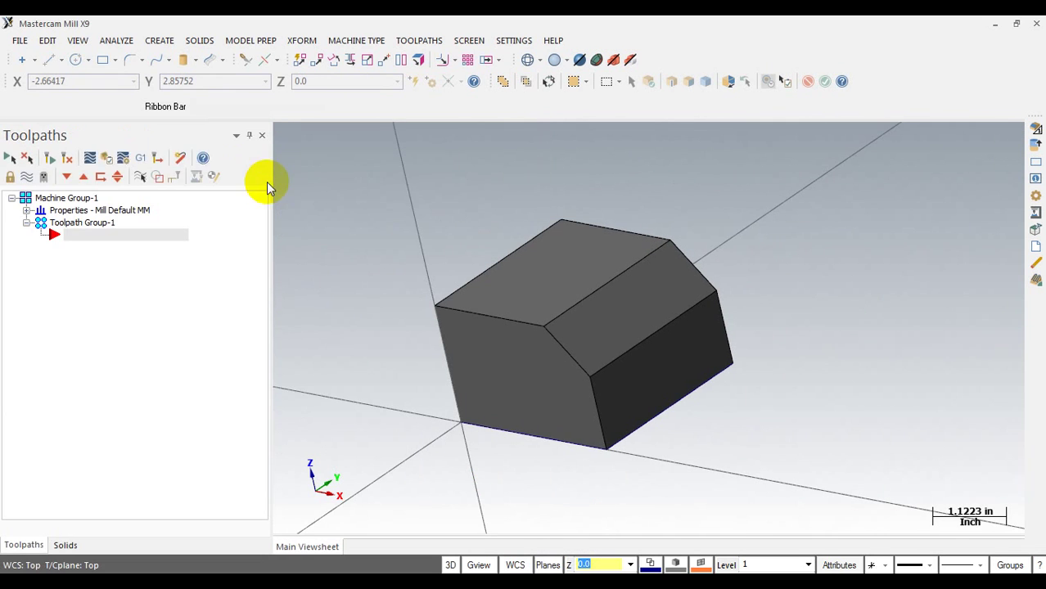
Apply a one-distance chamfer of 0.5 inches to the block's front top edge, which runs along X
scroll(518, 233, "up", 3)
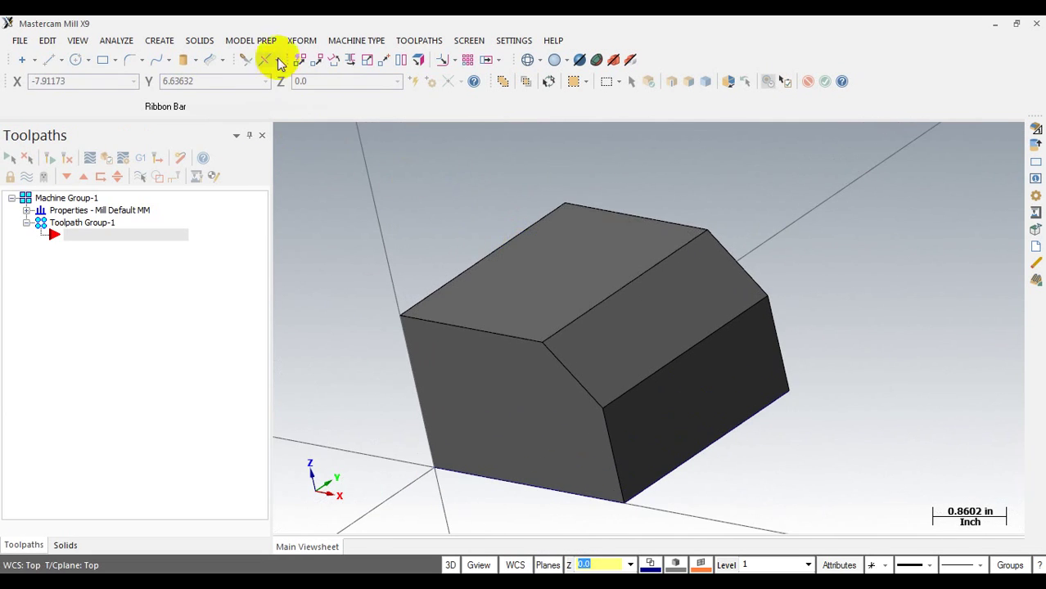
left_click(199, 40)
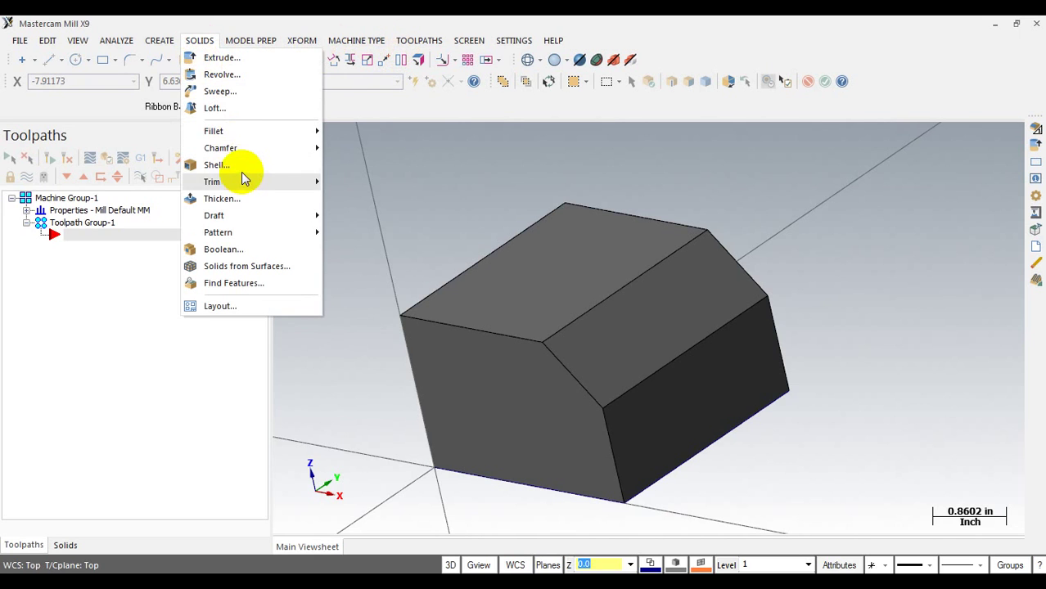
mouse_move(279, 153)
left_click(395, 147)
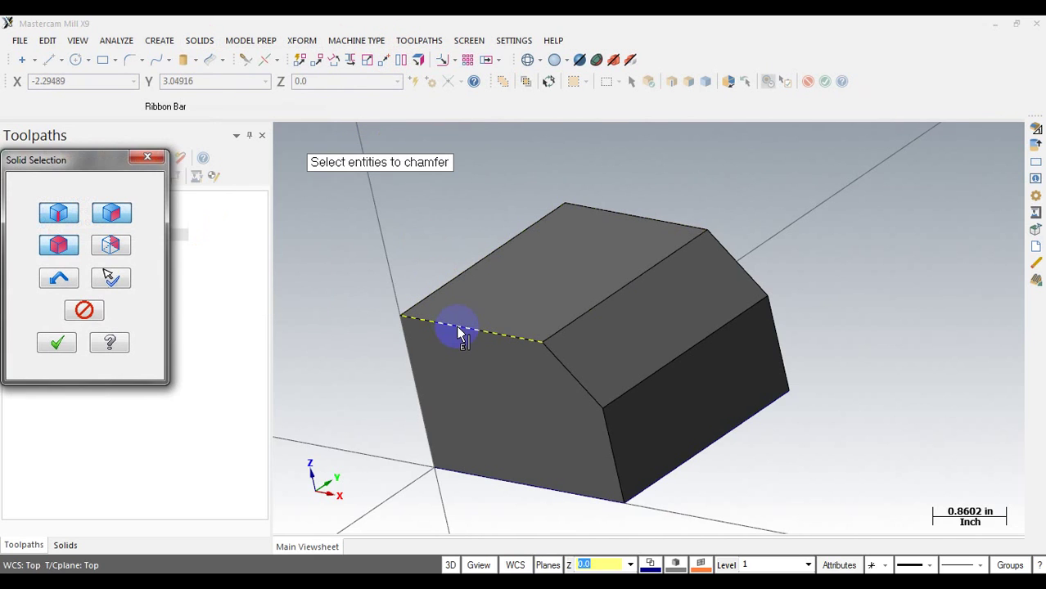
left_click(463, 333)
left_click(57, 343)
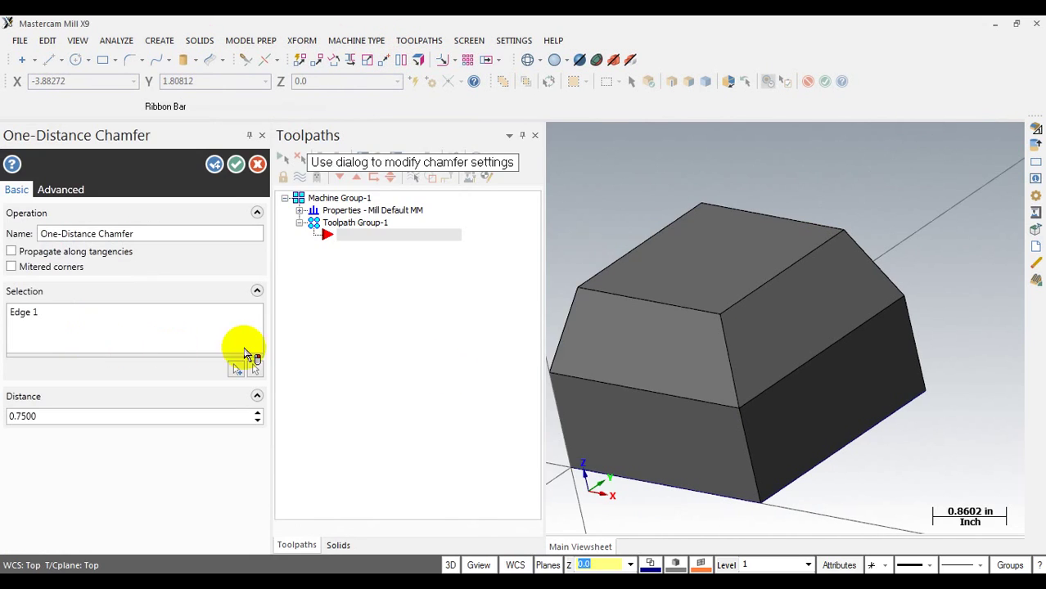
double_click(36, 417)
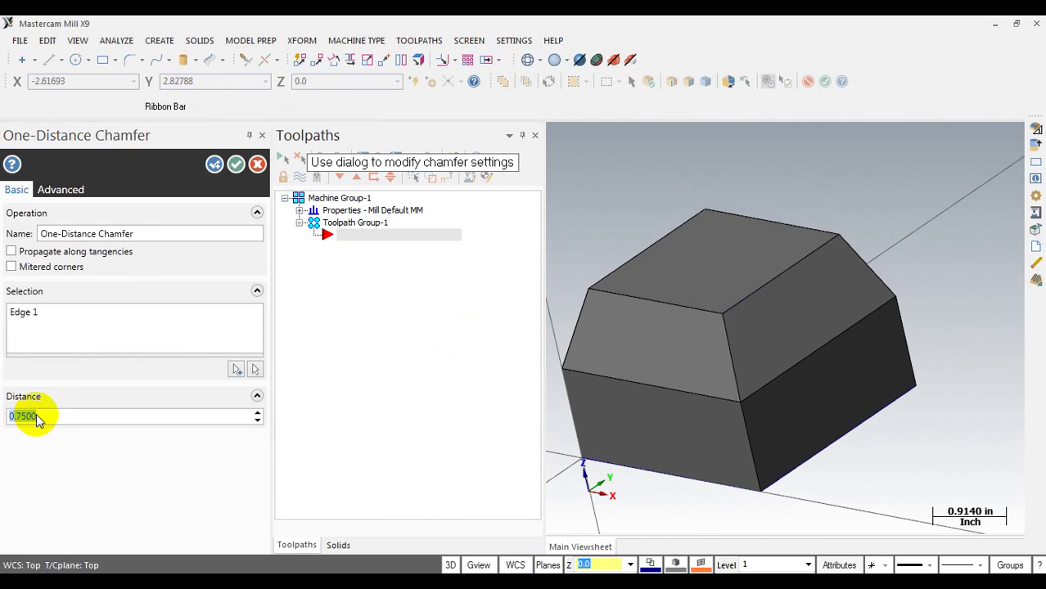
type("0.5")
key("Return")
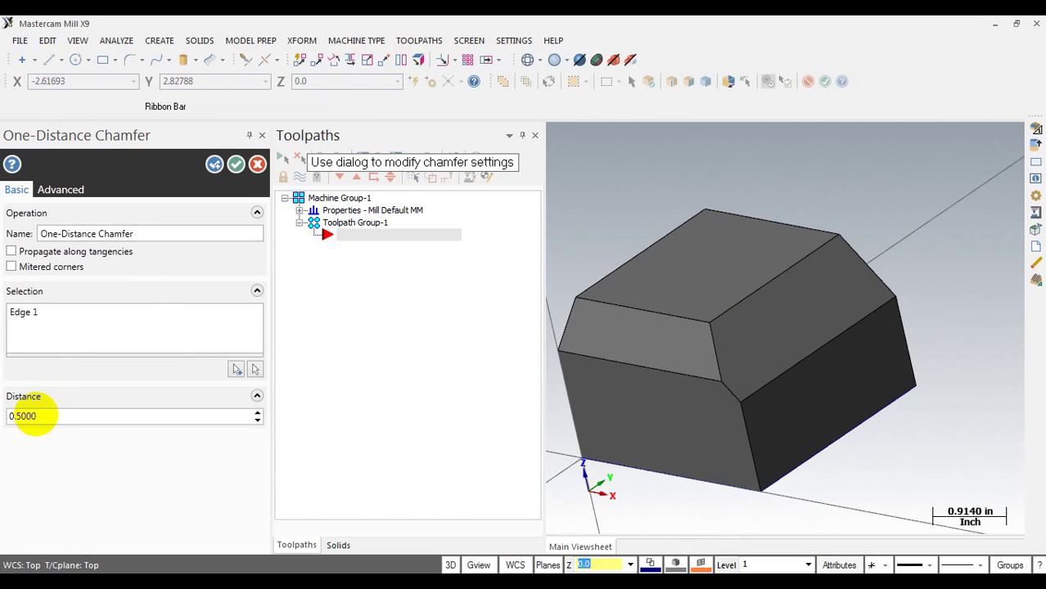
left_click(236, 165)
Apply a one-distance chamfer of 1 inch to the block's top edge on the negative X side, which runs along Y
middle_click_drag(607, 298, 455, 271)
left_click(201, 40)
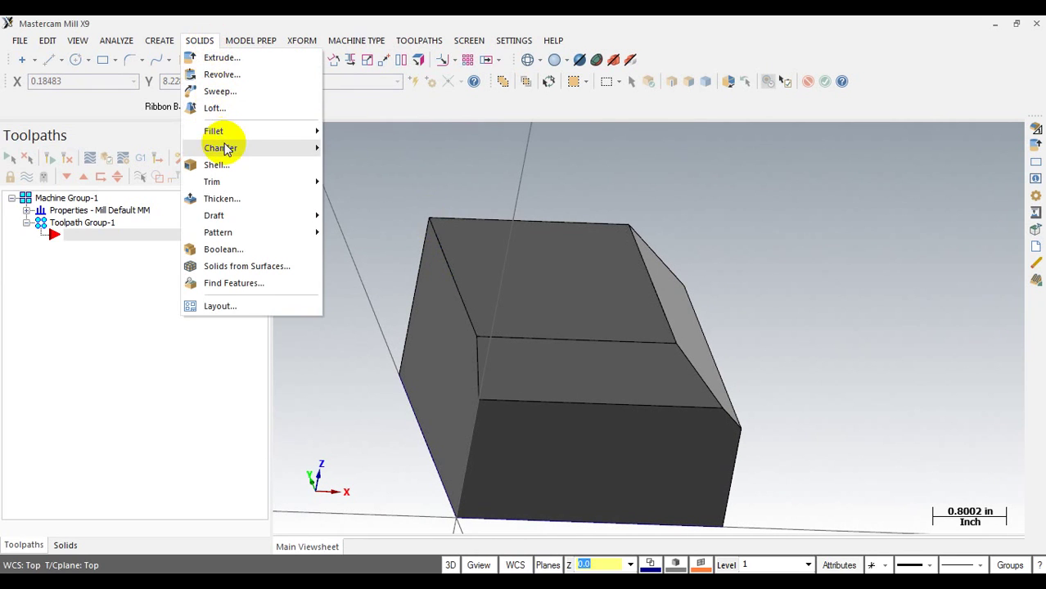
mouse_move(223, 147)
left_click(388, 147)
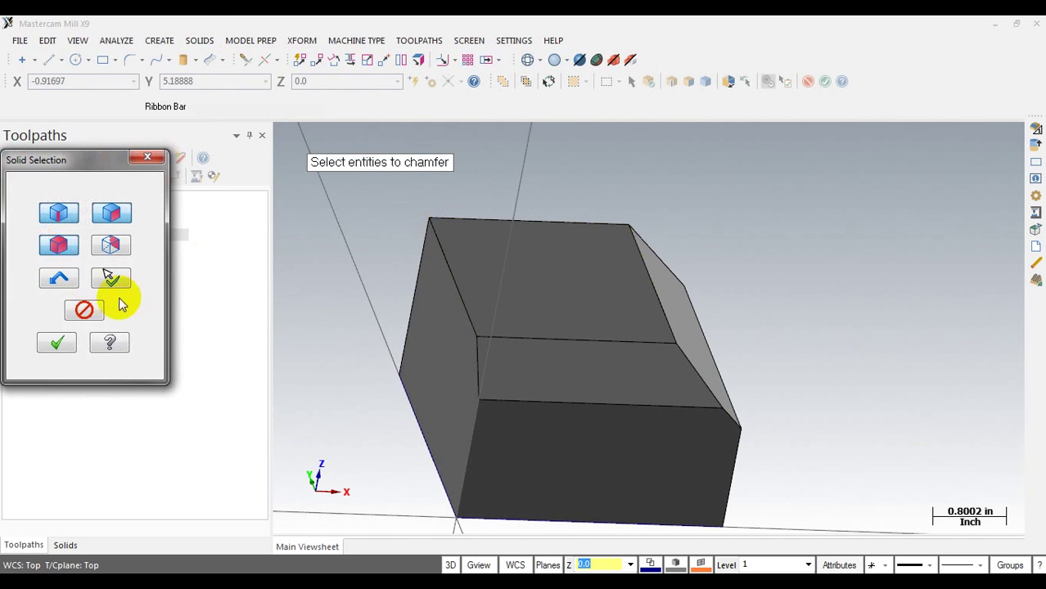
left_click(490, 274)
middle_click_drag(491, 274, 359, 290)
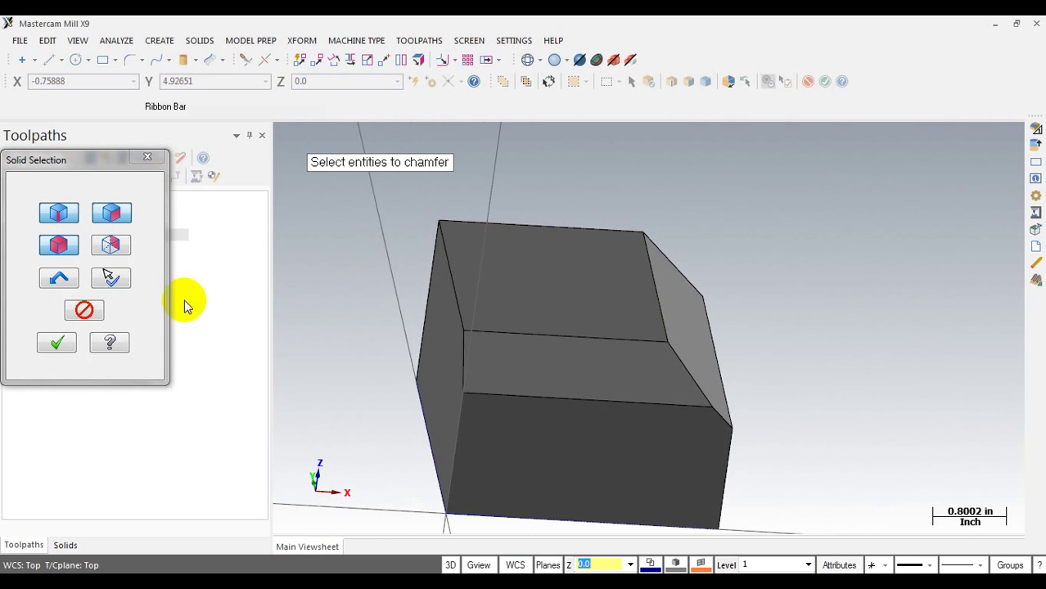
left_click(483, 281)
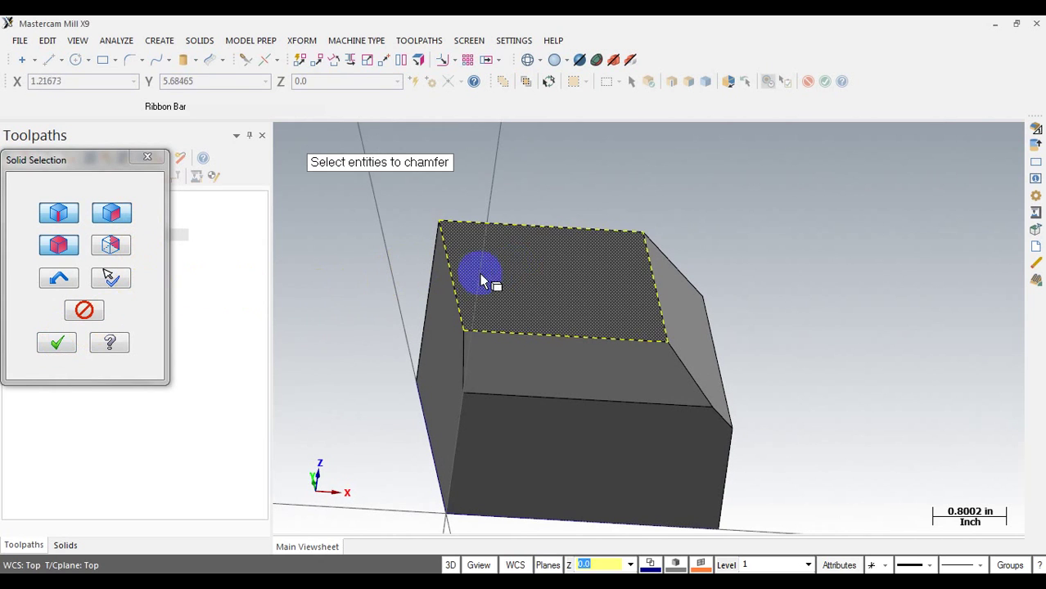
left_click(450, 278)
left_click(49, 342)
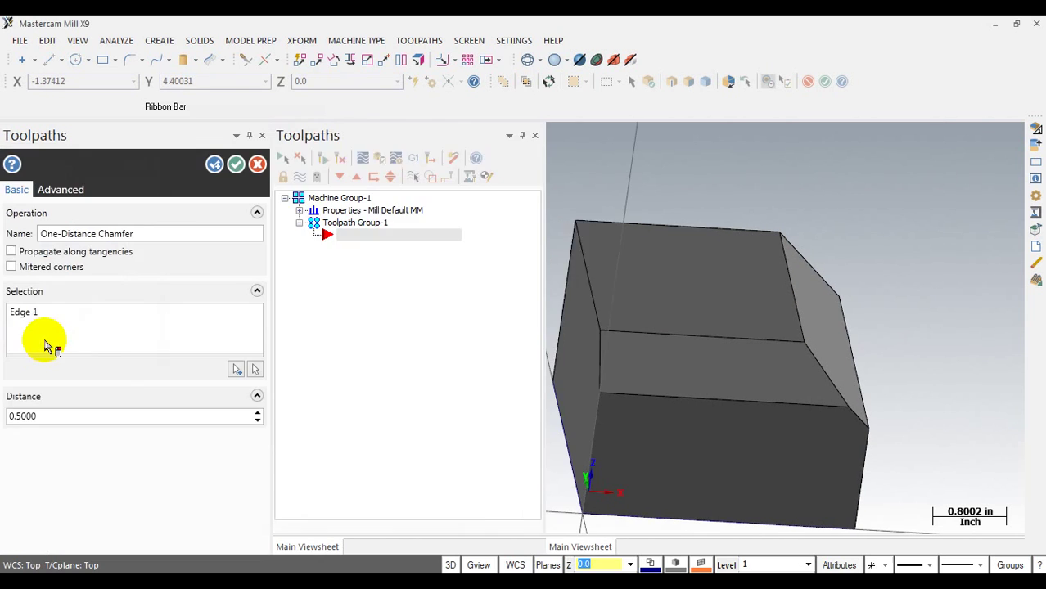
left_click_drag(35, 416, 3, 421)
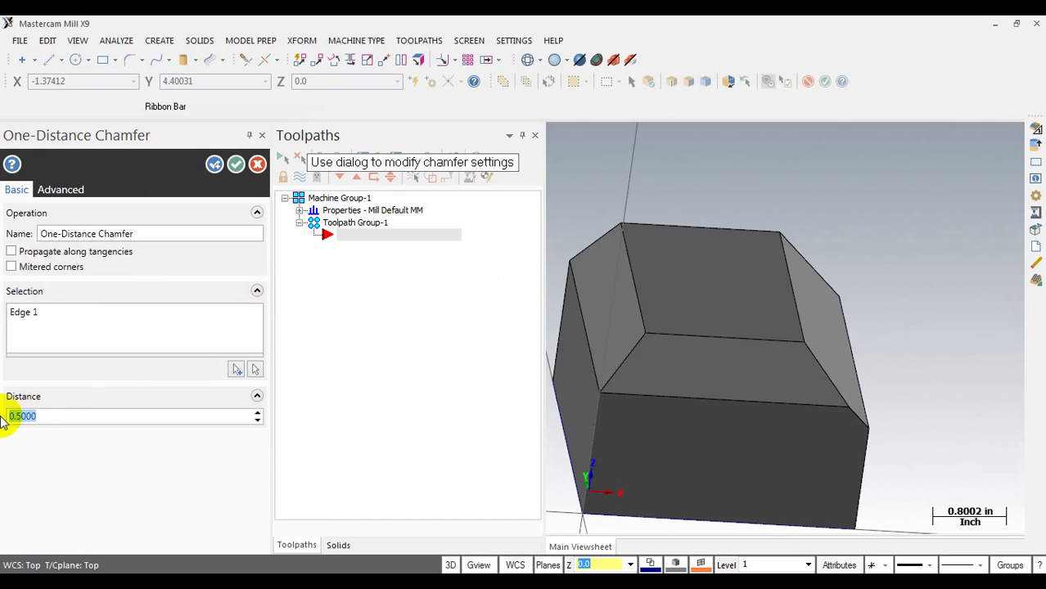
type("1")
key("Return")
left_click(235, 165)
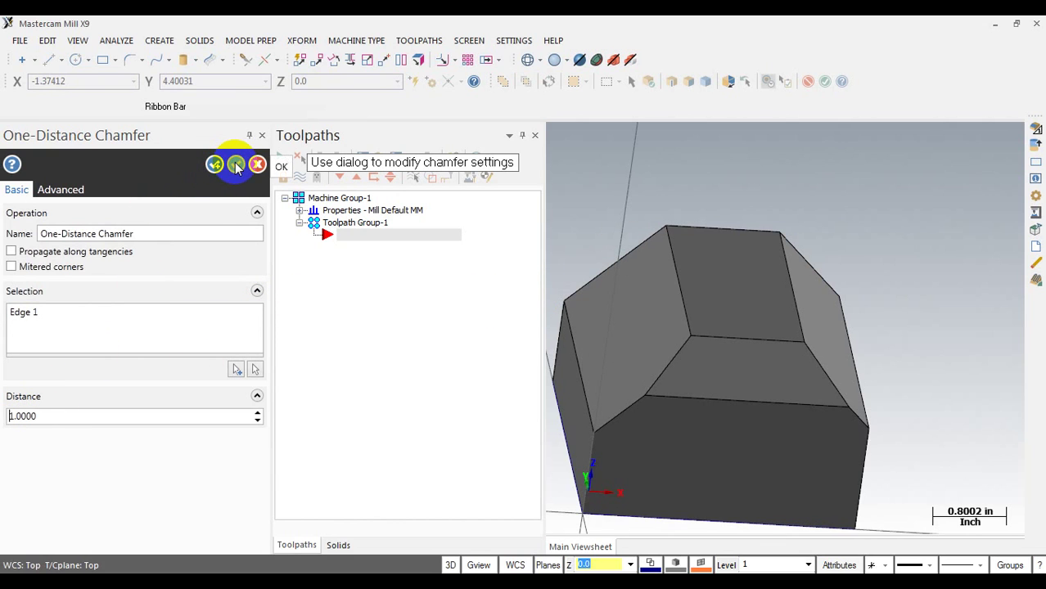
left_click(235, 166)
mouse_move(630, 261)
middle_mouse_down()
mouse_move(742, 255)
mouse_move(672, 268)
mouse_move(640, 262)
middle_mouse_up()
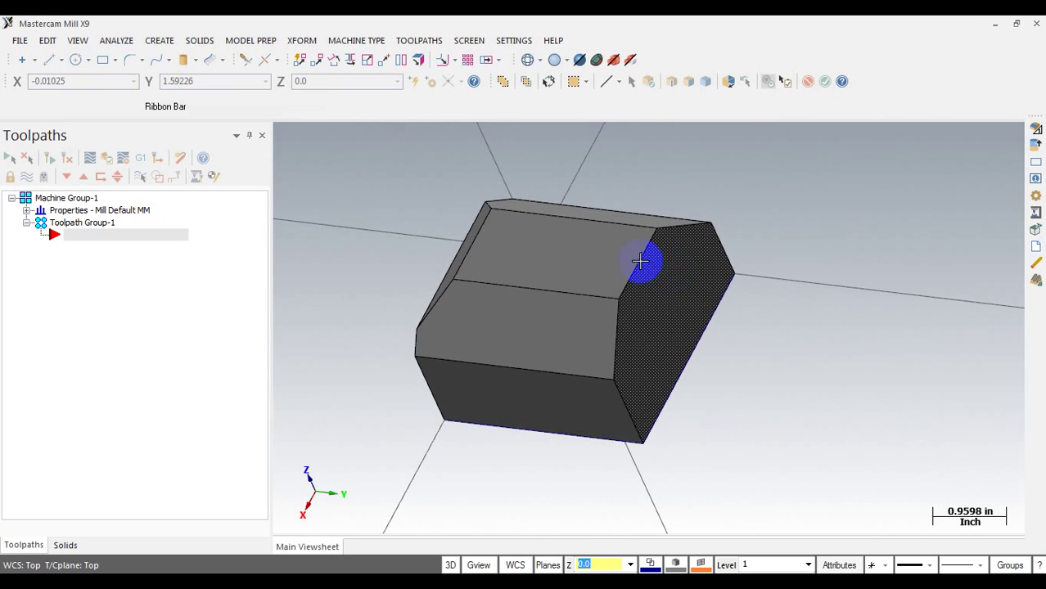
left_click(188, 42)
mouse_move(246, 148)
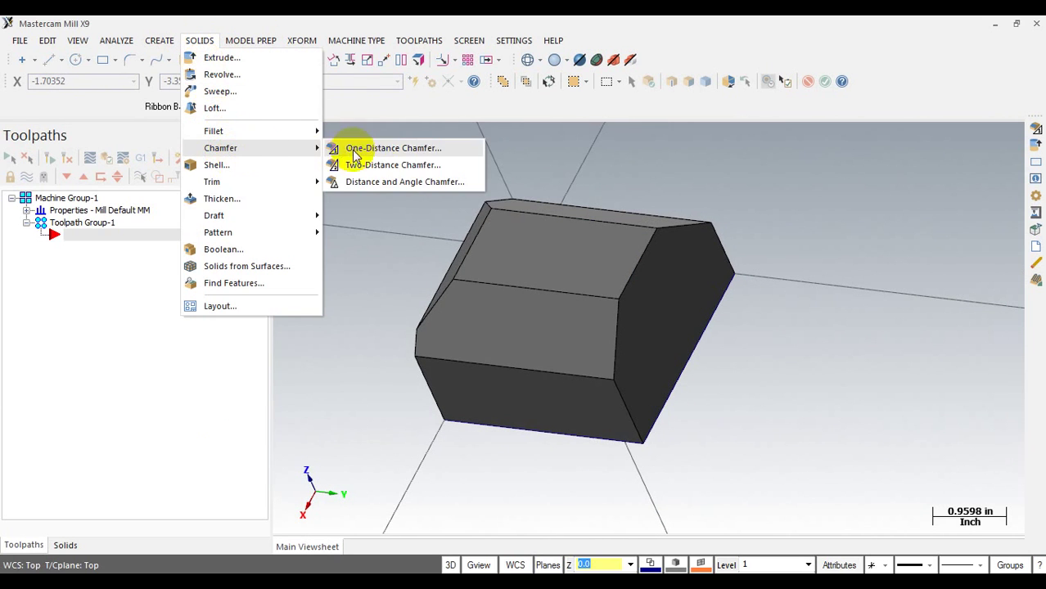
left_click(389, 182)
middle_click_drag(673, 271, 636, 252)
left_click(637, 252)
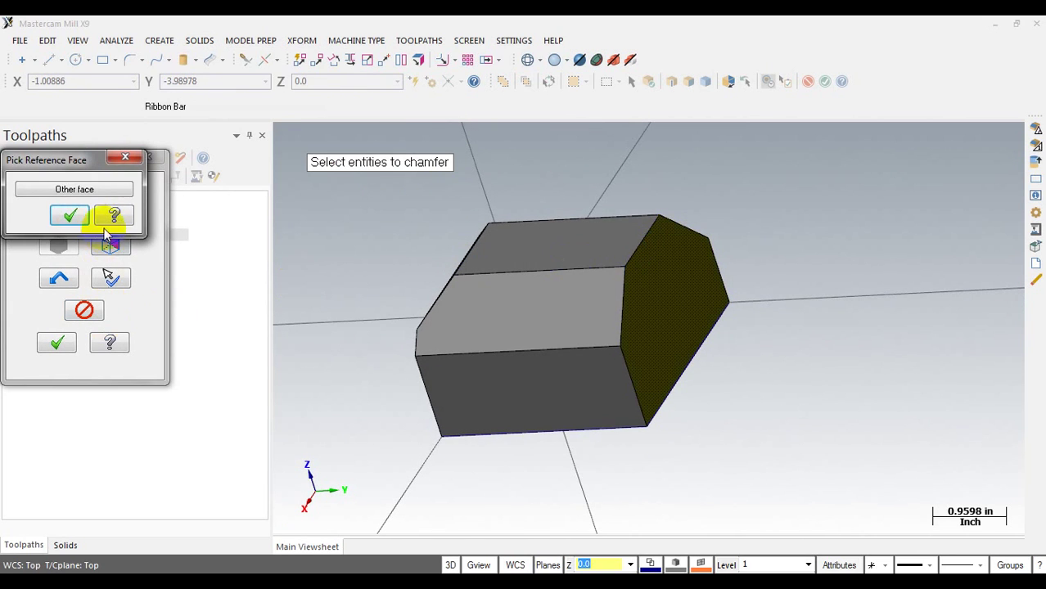
left_click(74, 217)
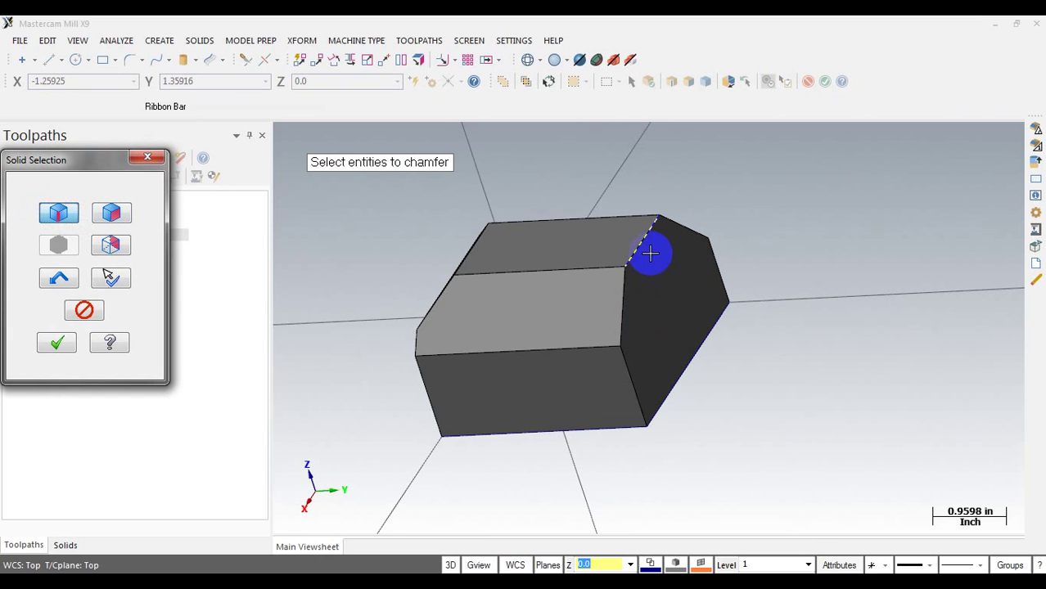
left_click(54, 341)
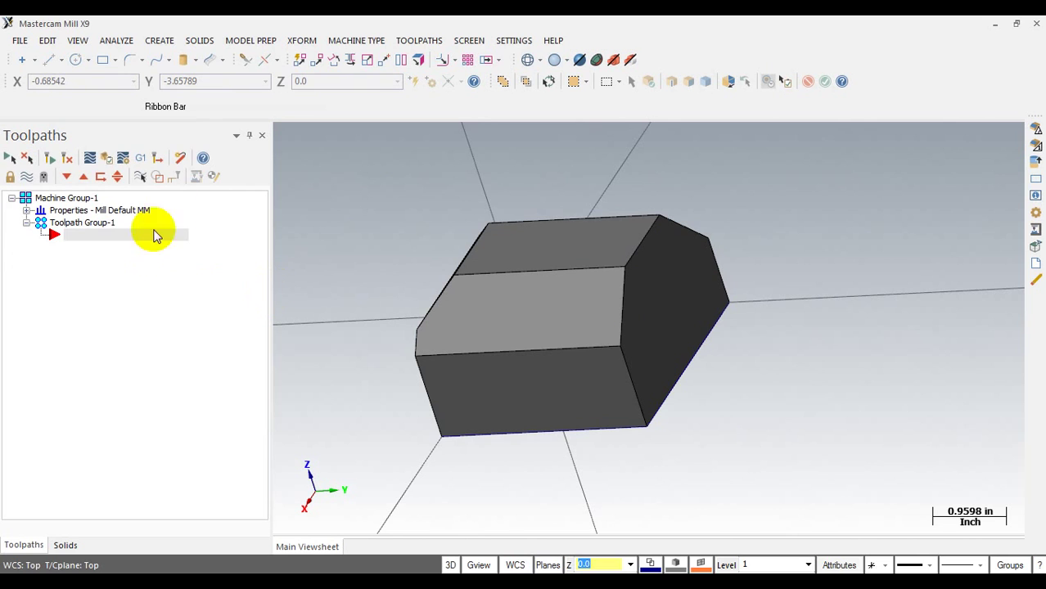
Create a distance and angle chamfer on the top edge at the positive Y side, using the vertical side face as reference
left_click(190, 40)
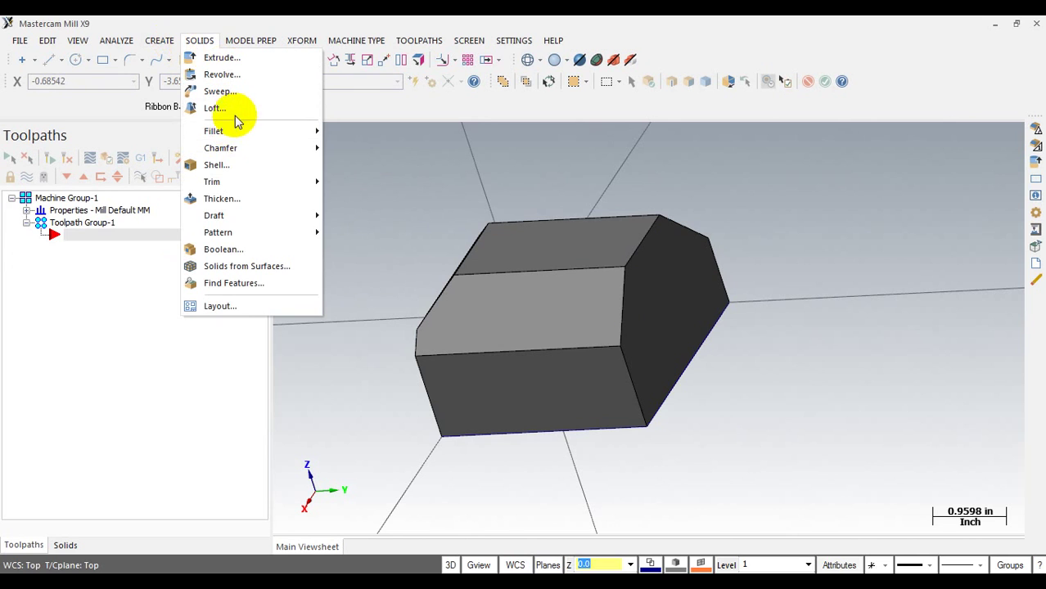
mouse_move(241, 150)
left_click(368, 183)
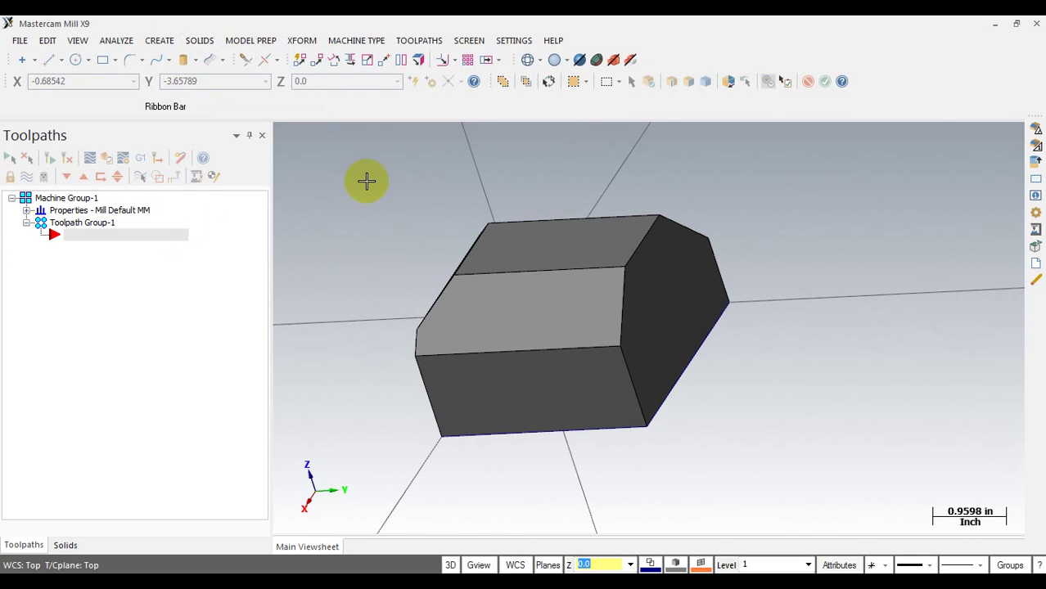
left_click(641, 239)
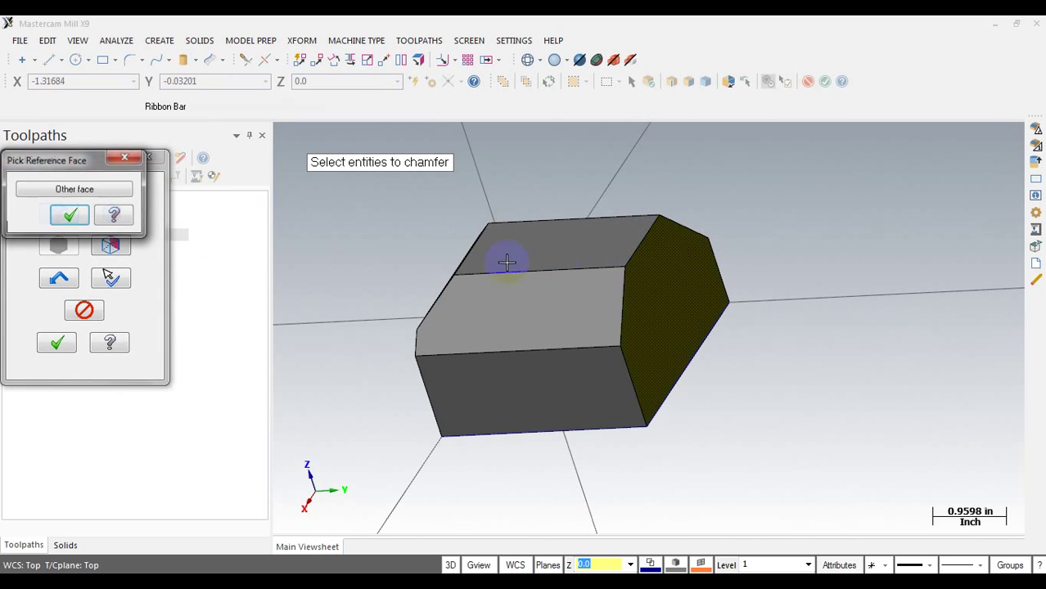
left_click(66, 215)
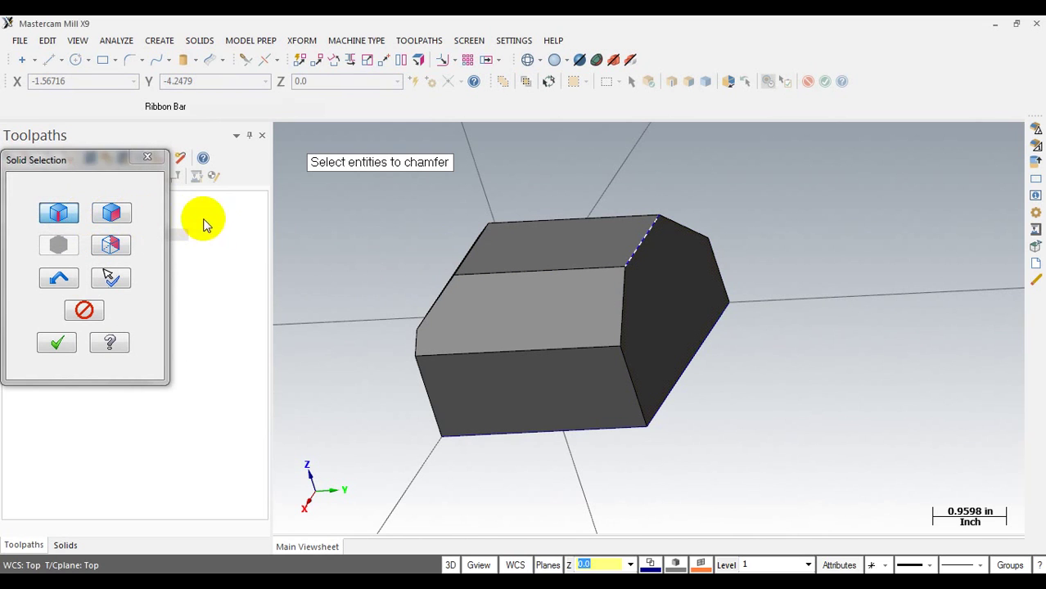
left_click(54, 342)
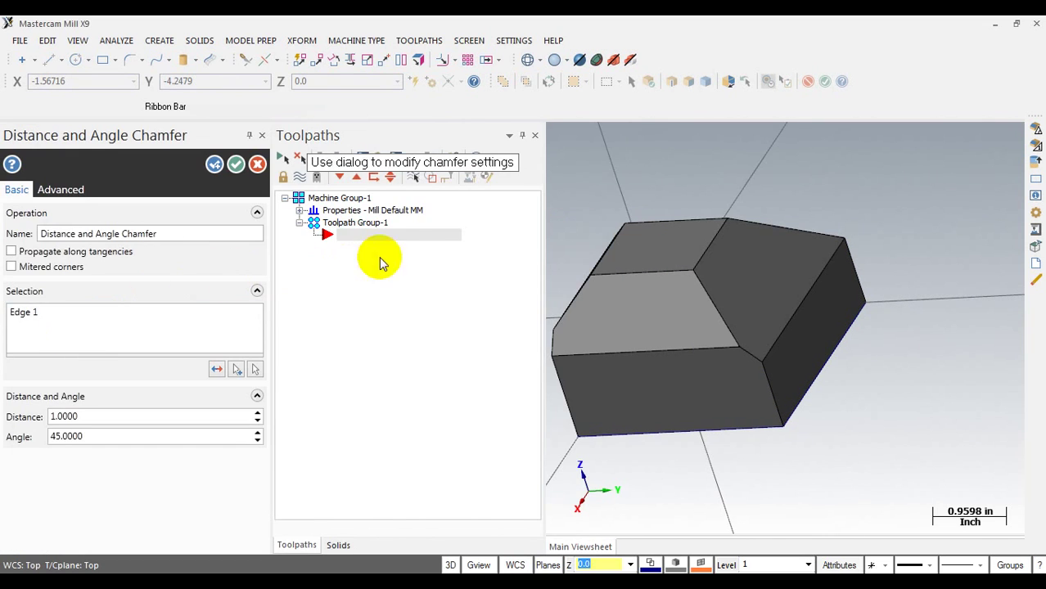
Set the distance and angle chamfer's angle to 30 degrees
middle_click_drag(868, 294, 797, 291)
double_click(71, 419)
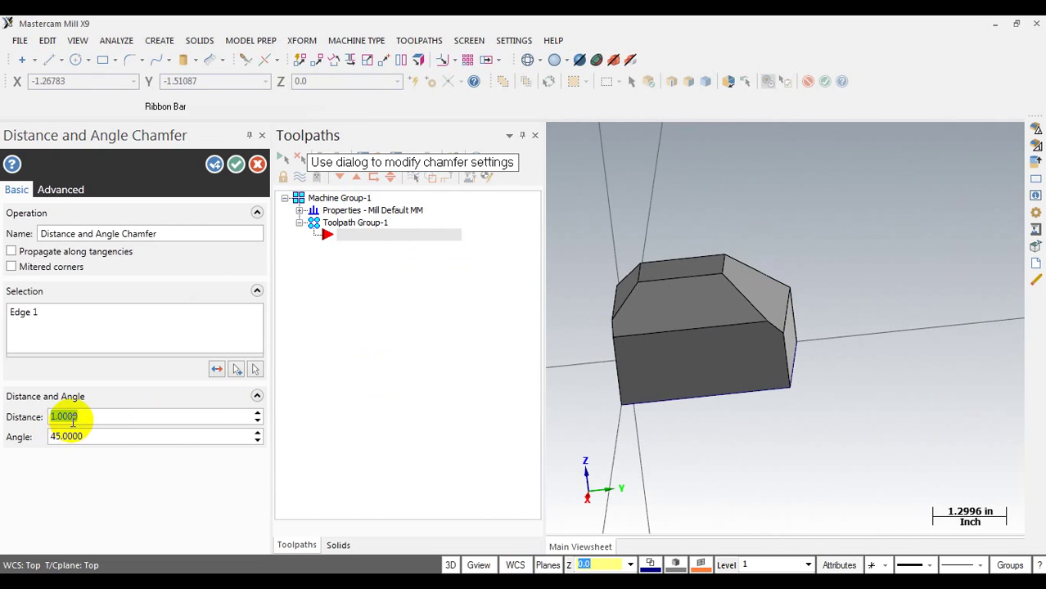
middle_click_drag(799, 335, 742, 327)
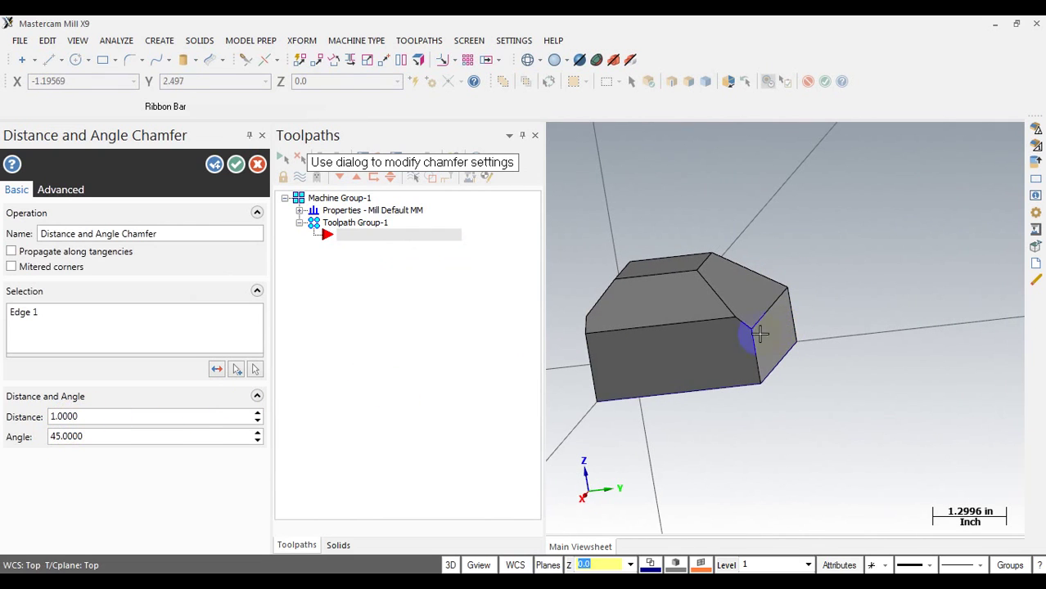
double_click(77, 435)
double_click(82, 417)
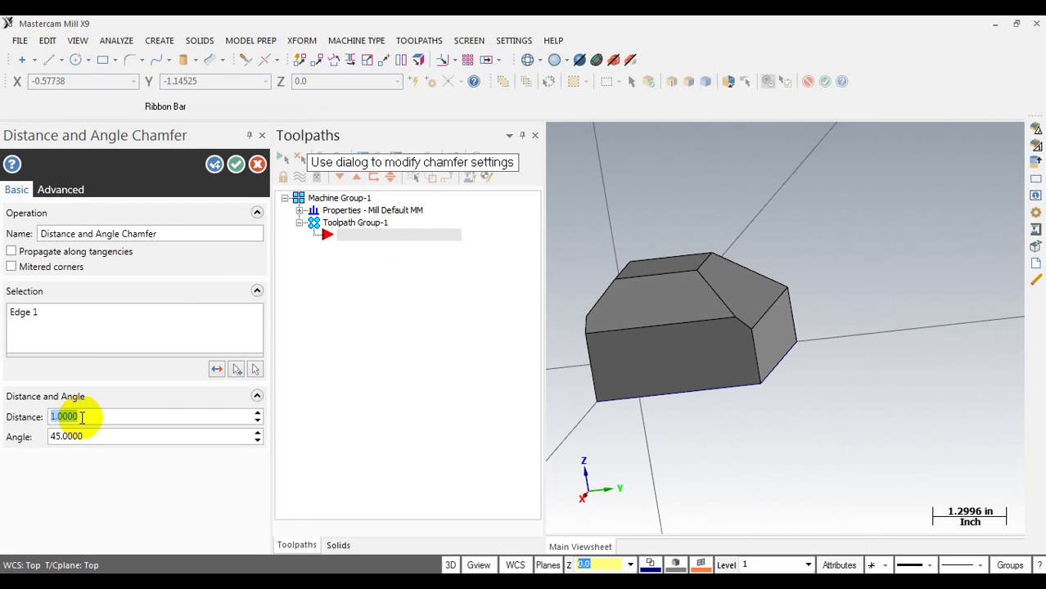
double_click(76, 435)
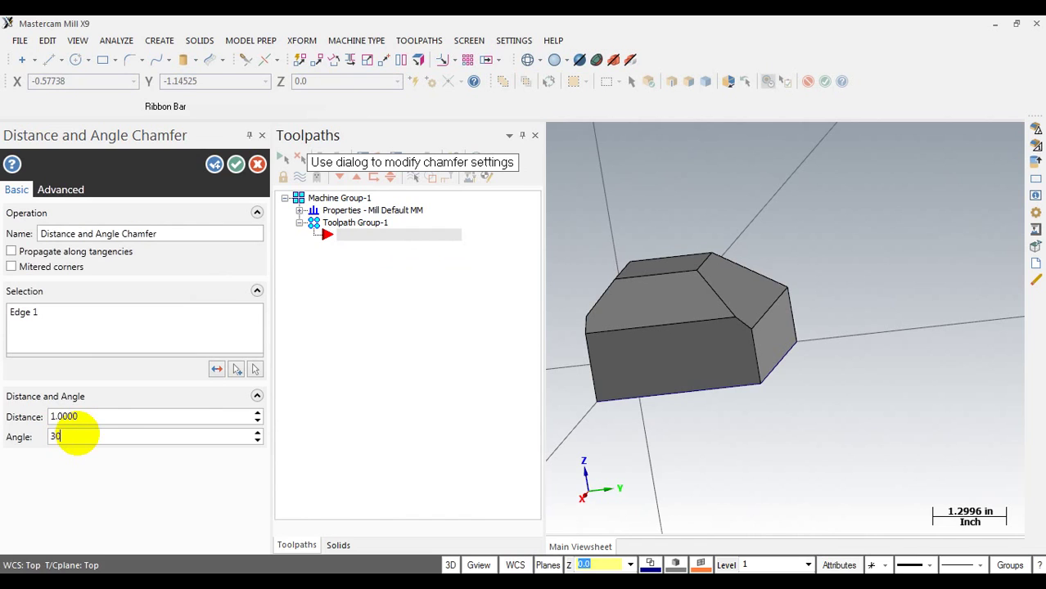
double_click(104, 415)
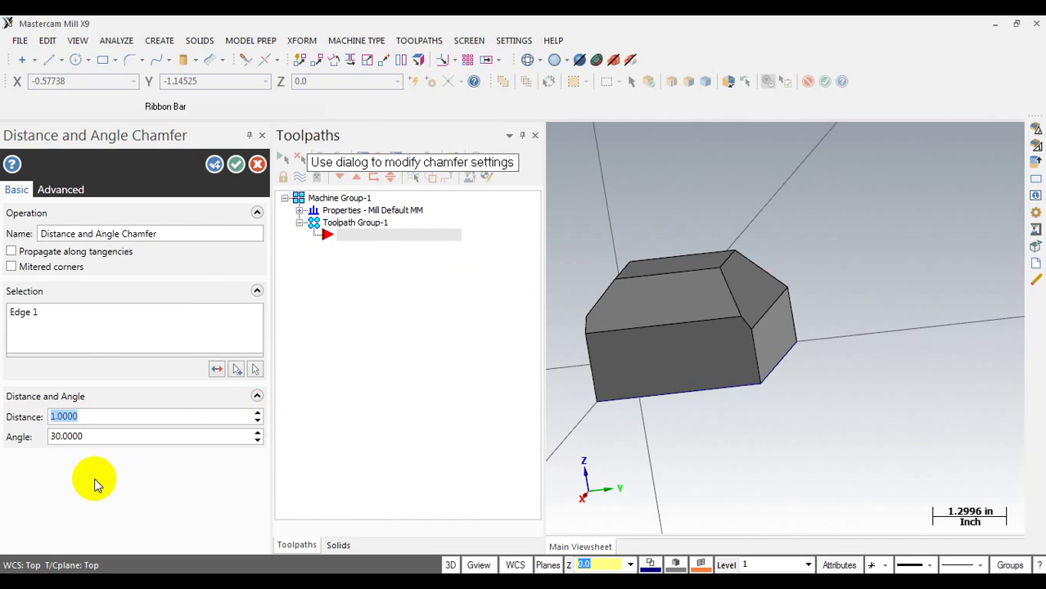
Try an angle of 60 degrees for the chamfer and inspect its shape from above
double_click(82, 436)
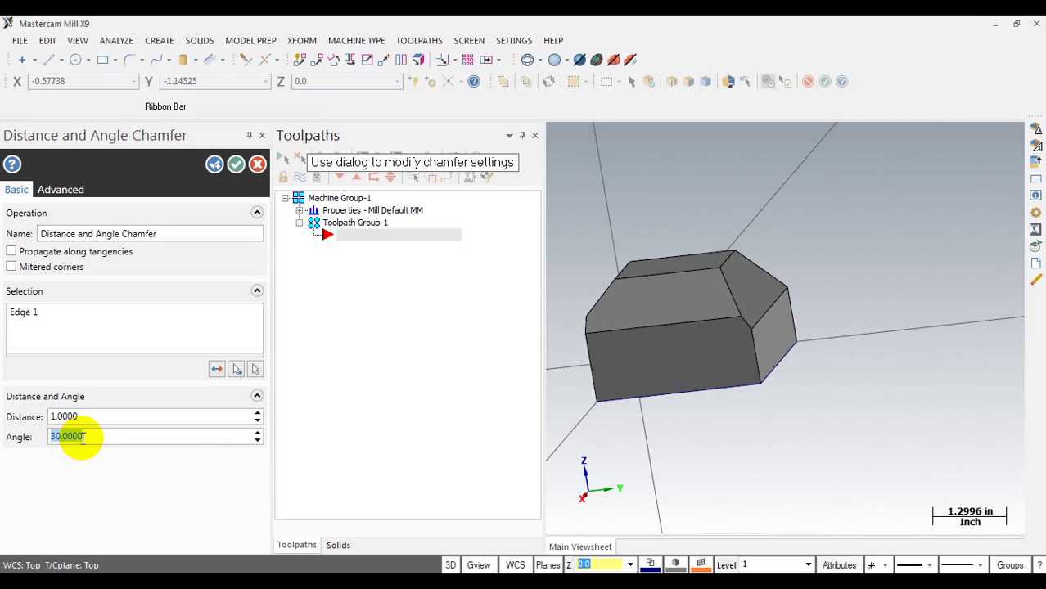
type("60")
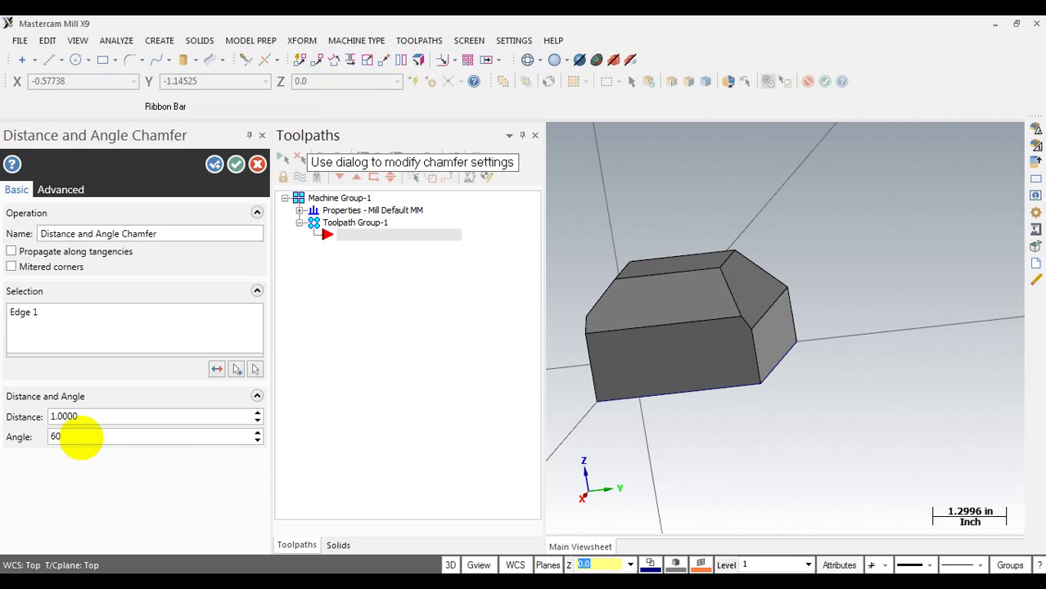
double_click(84, 417)
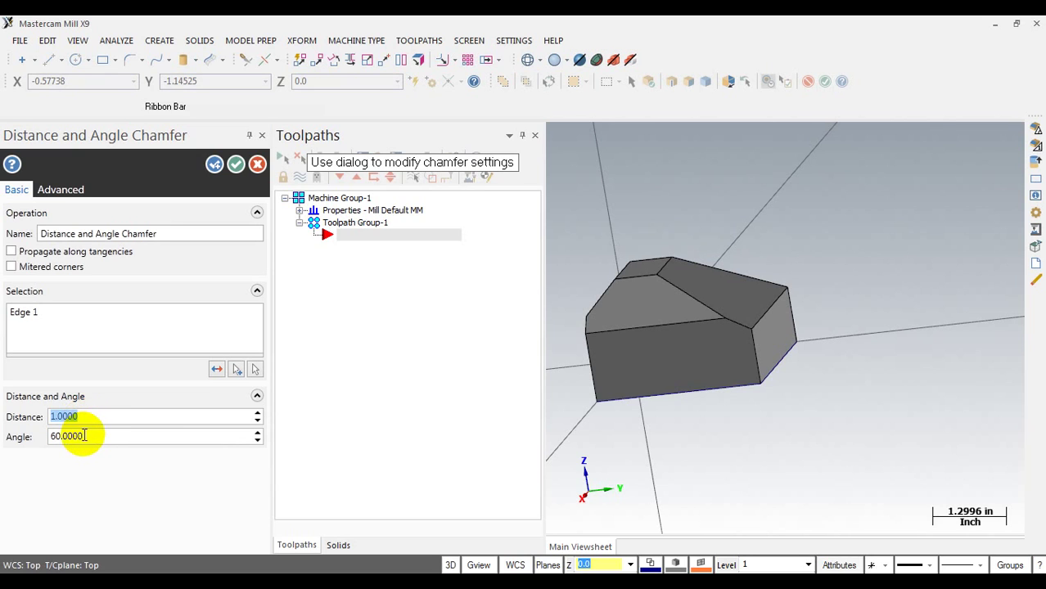
double_click(80, 434)
middle_click_drag(671, 323, 702, 330)
middle_click_drag(695, 360, 193, 385)
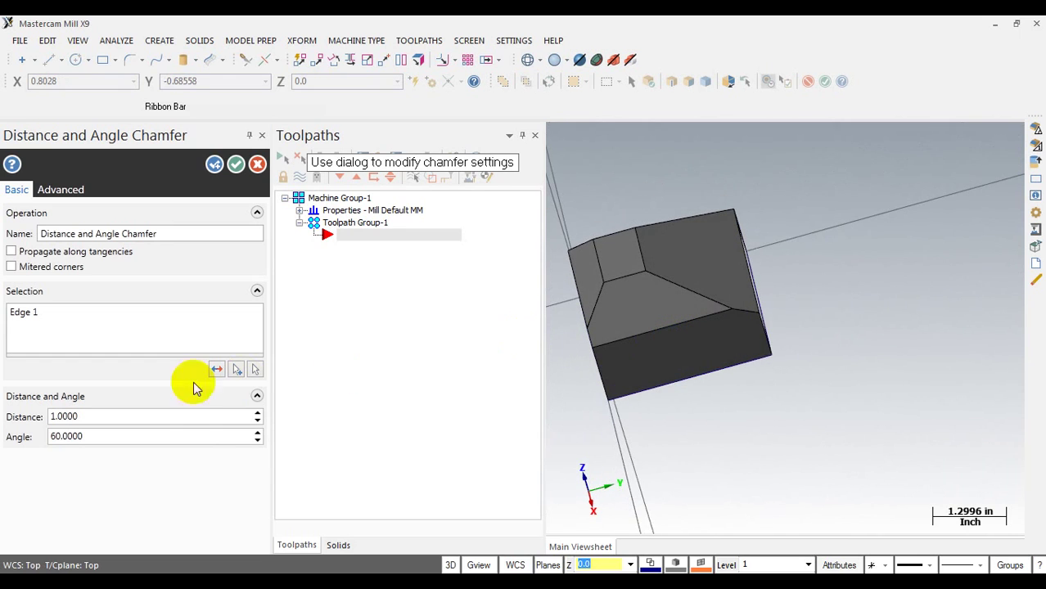
Set the chamfer angle back to 30 degrees and accept the 1-inch distance and angle chamfer
double_click(78, 438)
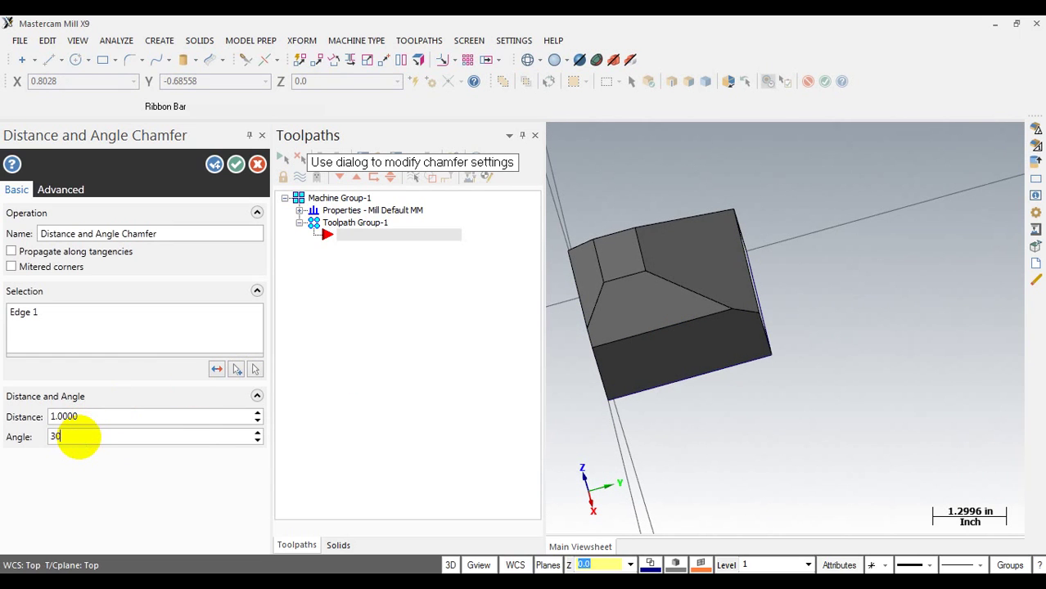
type("30")
key("Tab")
middle_click_drag(622, 278, 425, 243)
left_click(236, 164)
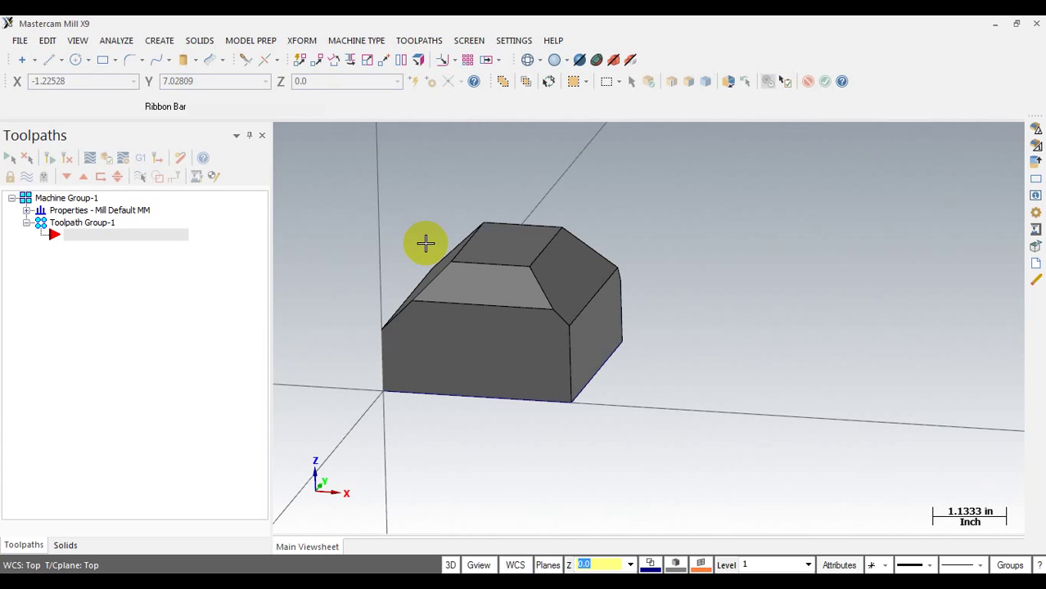
Examine the chamfered faces around the top of the block from several sides
middle_click_drag(547, 243, 609, 276)
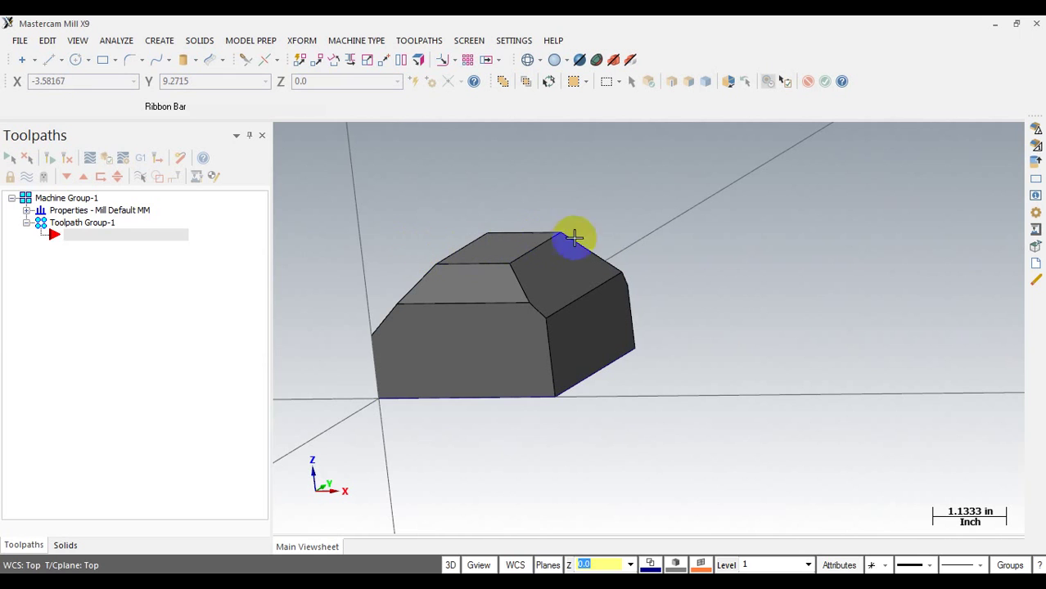
middle_click_drag(687, 239, 594, 200)
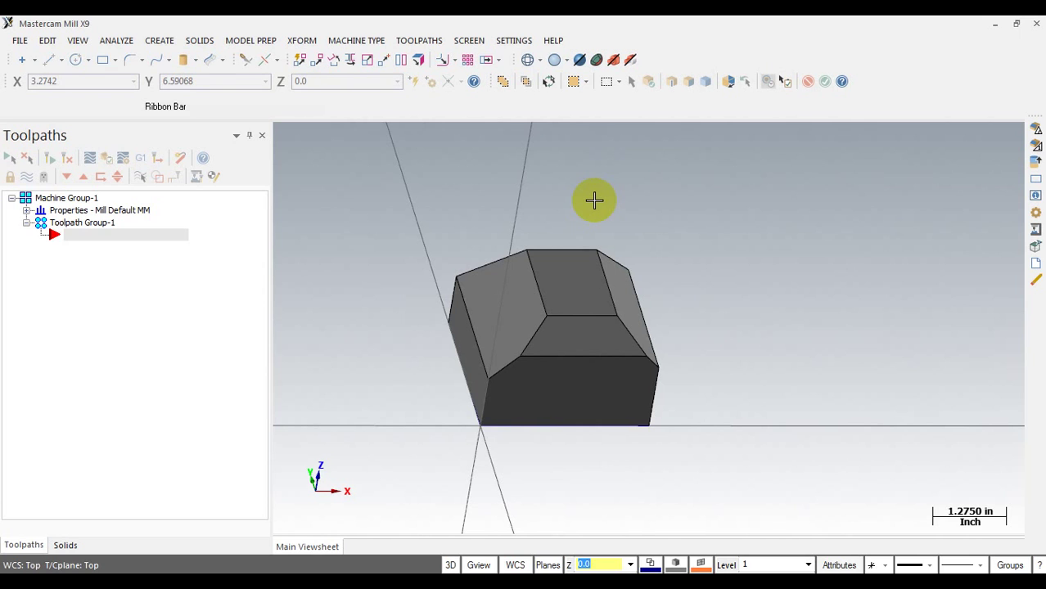
mouse_move(594, 199)
middle_mouse_down()
mouse_move(567, 241)
mouse_move(553, 214)
mouse_move(498, 233)
middle_mouse_up()
left_click(590, 326)
mouse_move(590, 327)
middle_mouse_down()
mouse_move(644, 306)
mouse_move(624, 306)
mouse_move(624, 320)
mouse_move(644, 262)
middle_mouse_up()
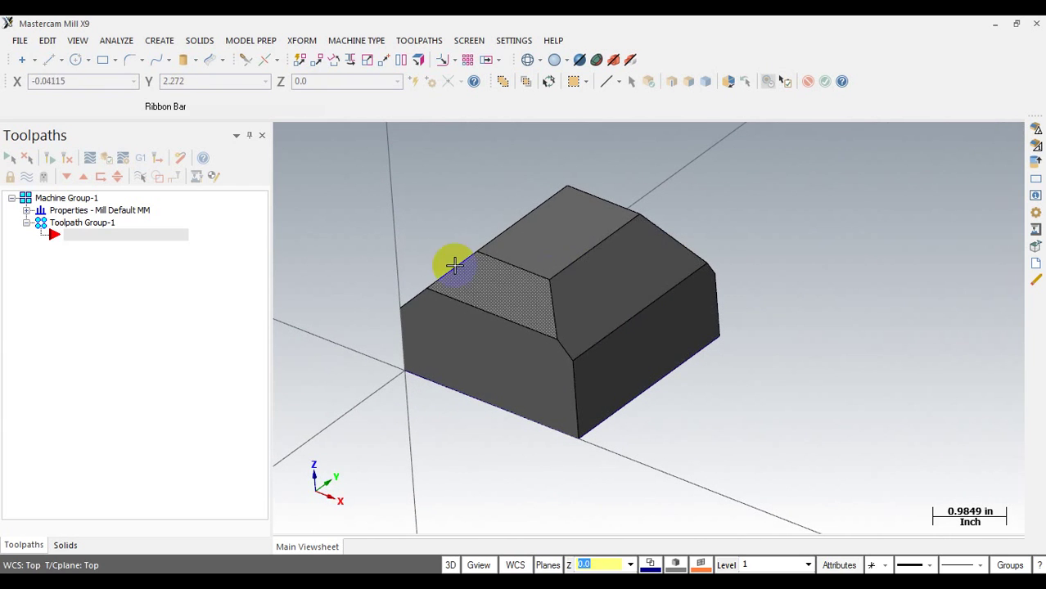
middle_click_drag(595, 287, 711, 300)
middle_click_drag(451, 273, 547, 168)
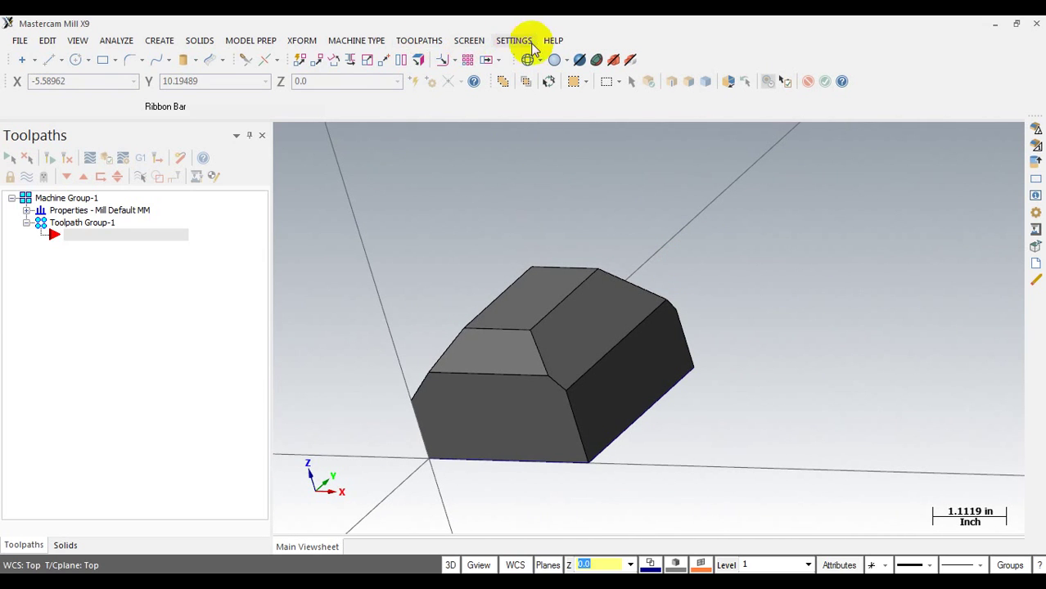
left_click(416, 42)
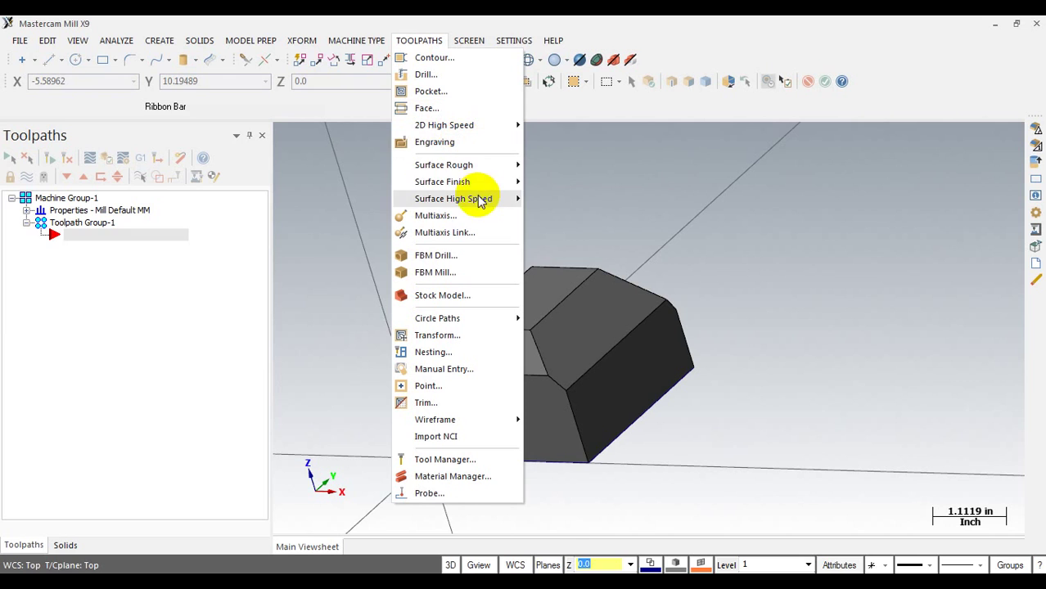
mouse_move(473, 184)
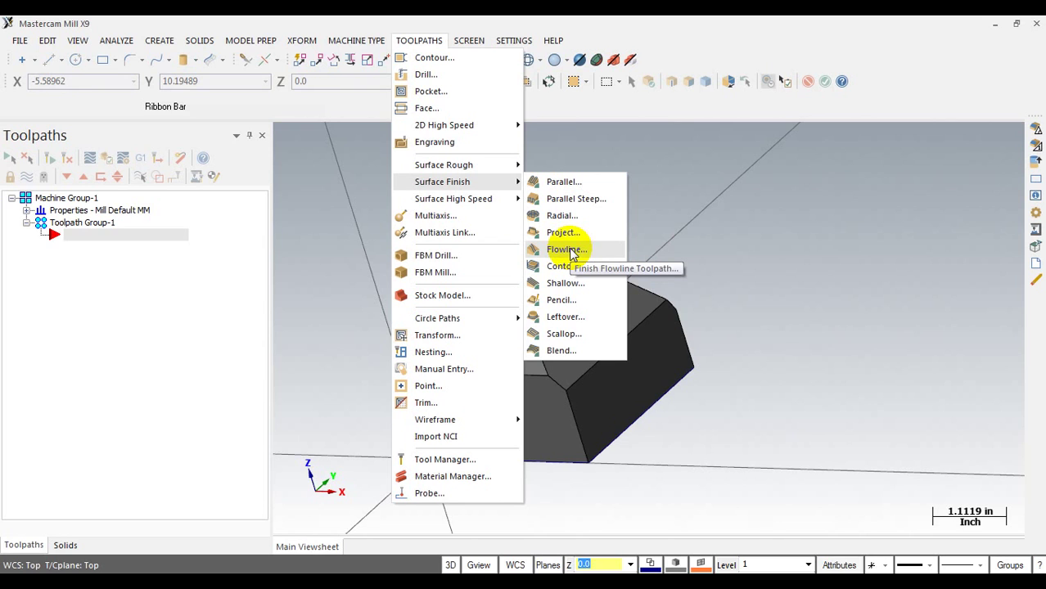
left_click(683, 247)
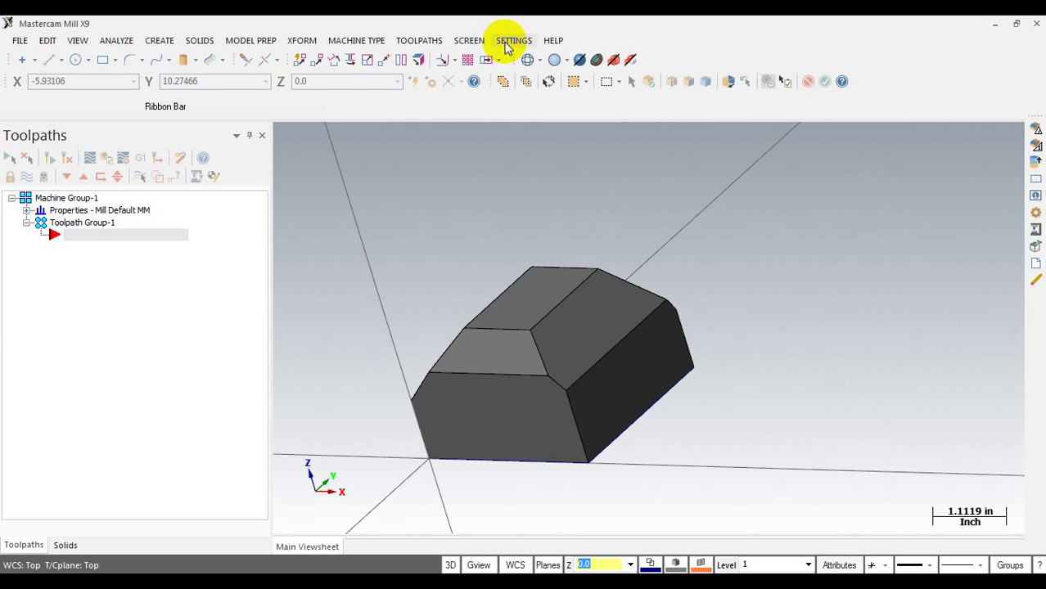
Open the tool manager and filter the Mill_Inch tool library to show only chamfer mills
left_click(416, 38)
left_click(450, 456)
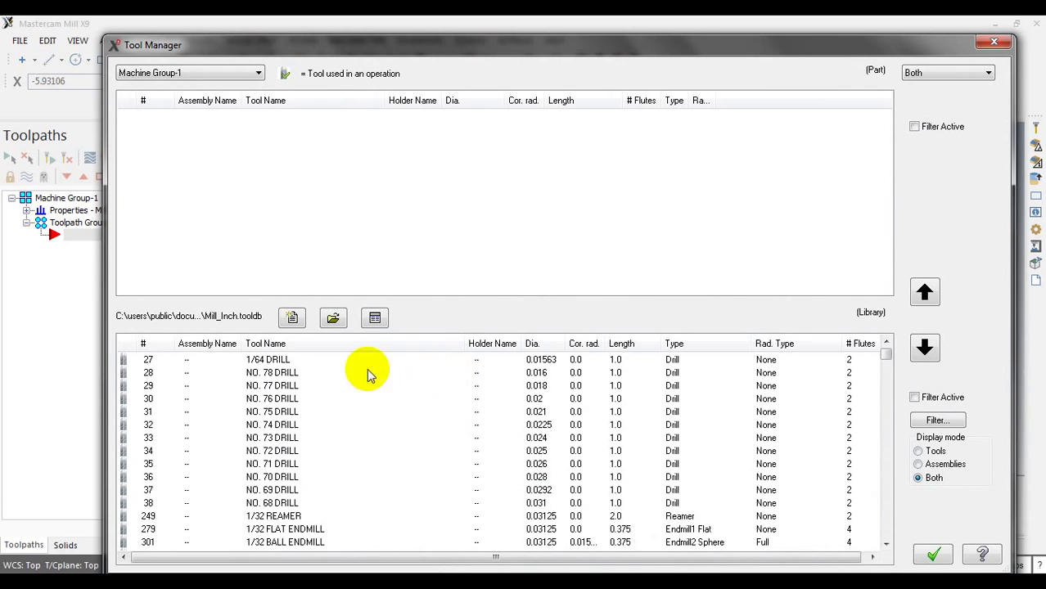
left_click(286, 373)
scroll(327, 391, "down", 1)
scroll(325, 391, "down", 3)
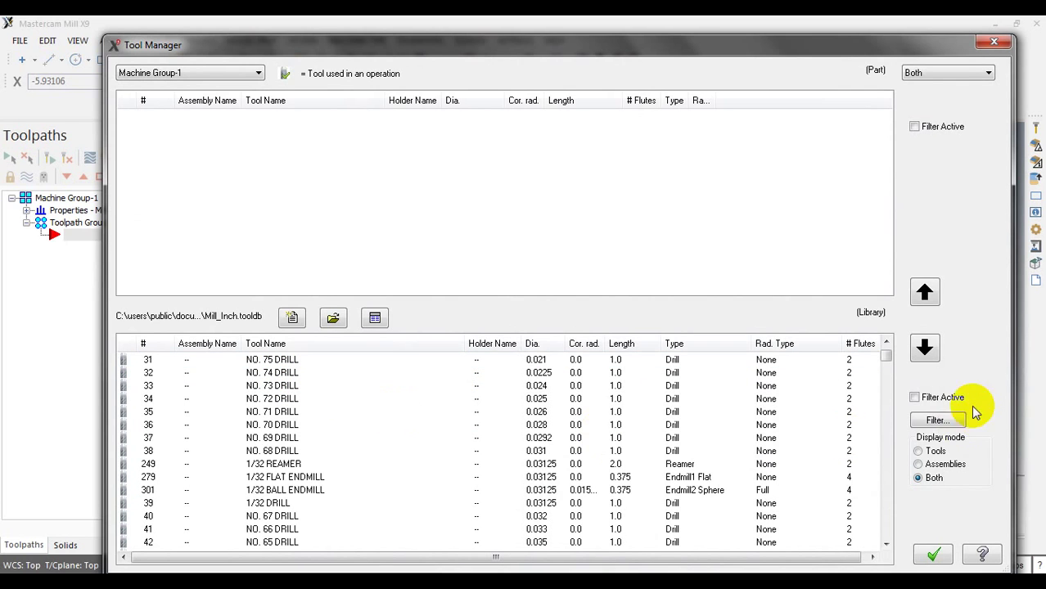
left_click(937, 420)
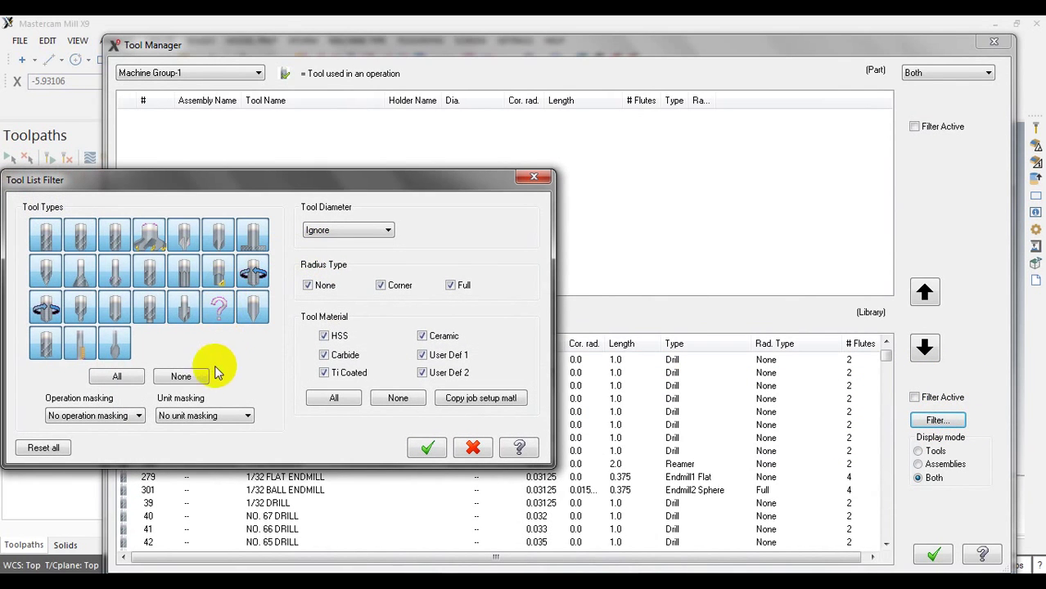
left_click(181, 376)
left_click(218, 235)
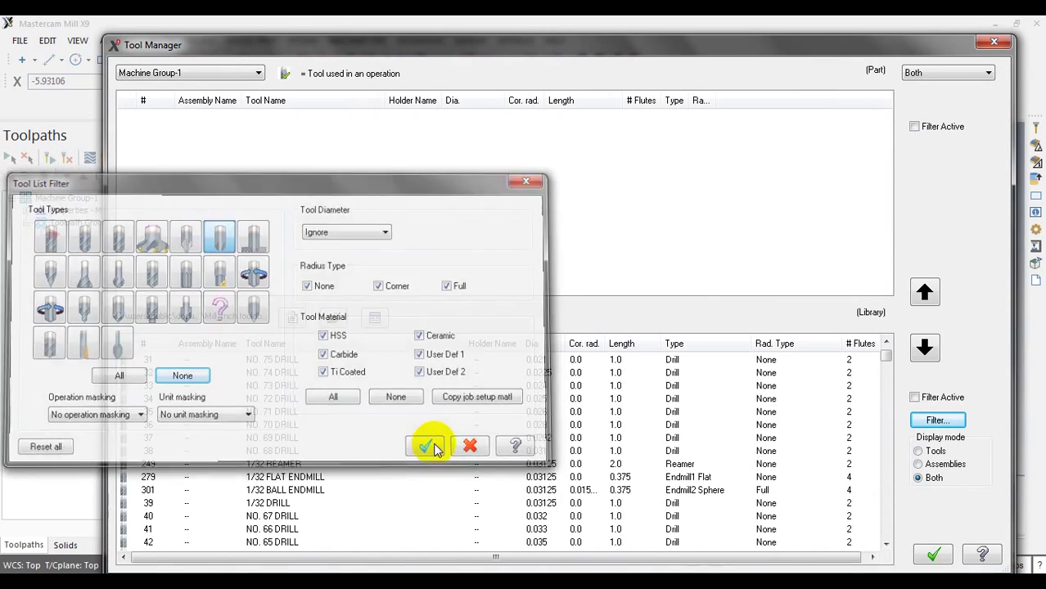
left_click(427, 447)
left_click(266, 385)
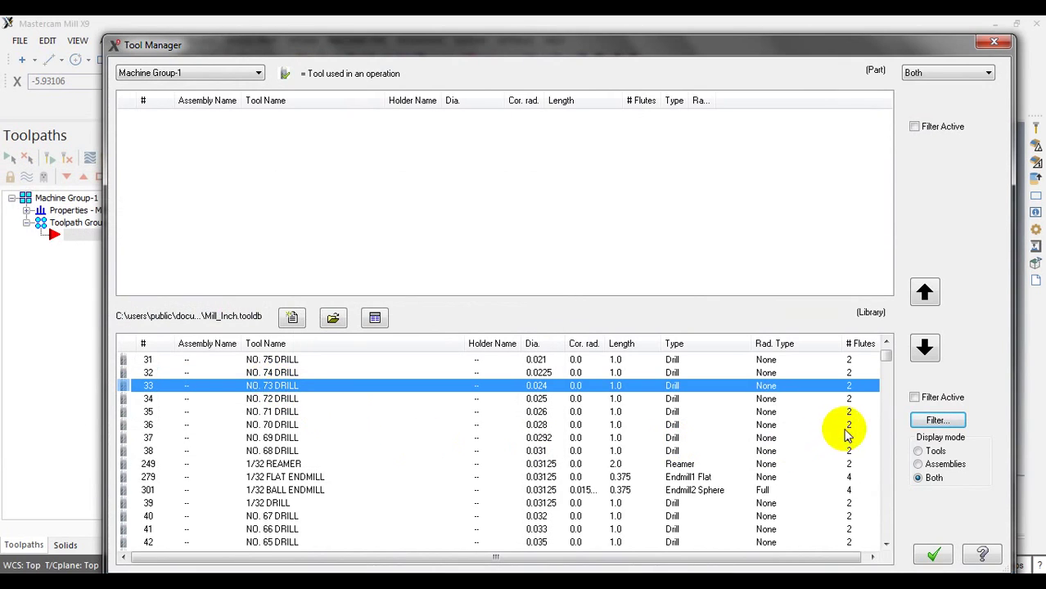
left_click(913, 397)
Add the 1/4 chamfer mill from the library to Machine Group-1 and accept the tool manager
left_click(276, 364)
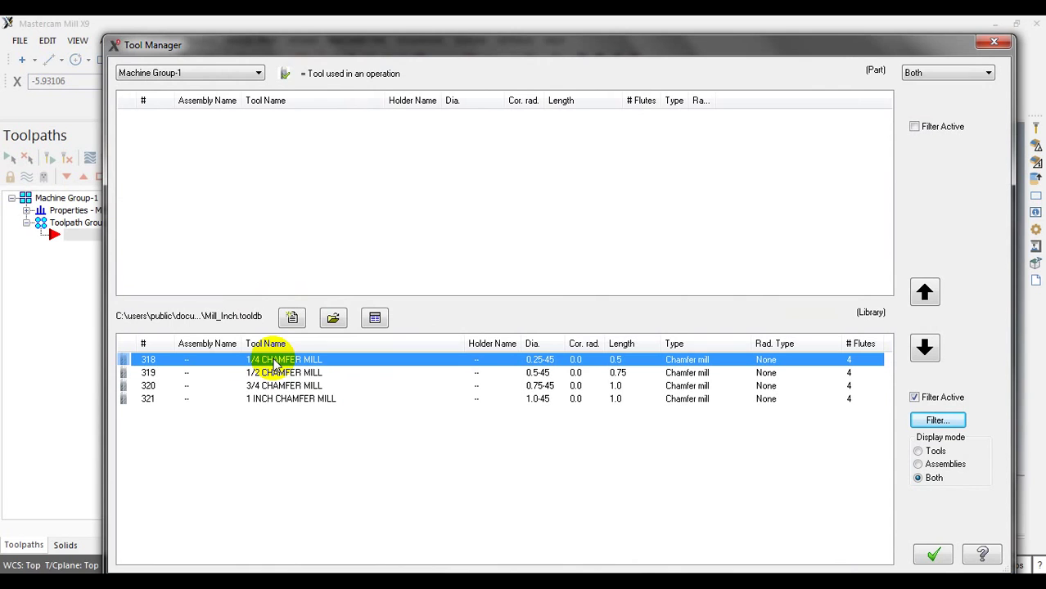
double_click(275, 364)
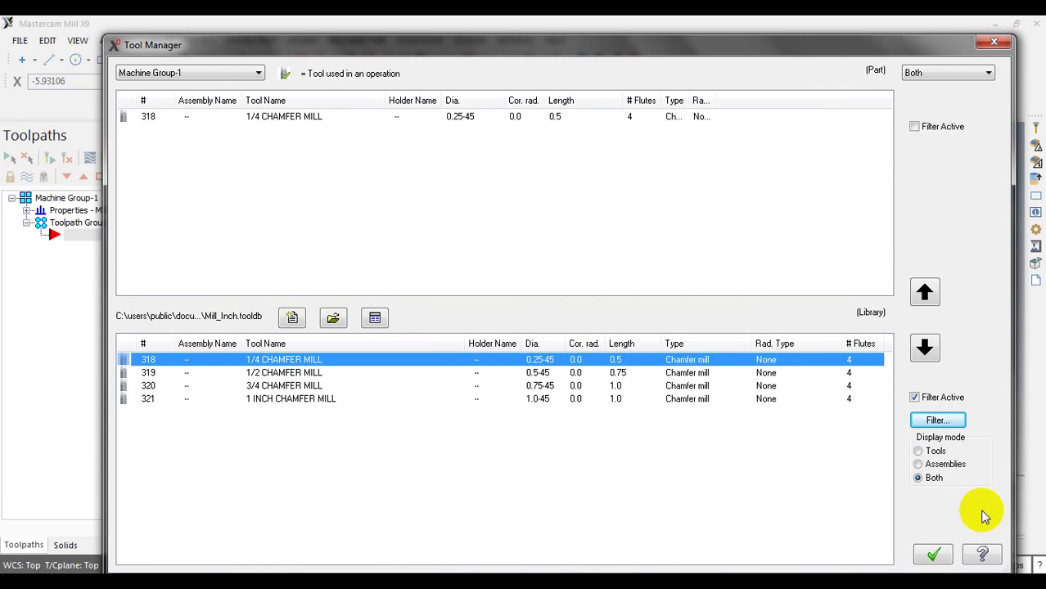
left_click(932, 555)
Start a Surface Finish Flowline toolpath and name its NC file LARGE CHAMFER
middle_click_drag(581, 229, 422, 355)
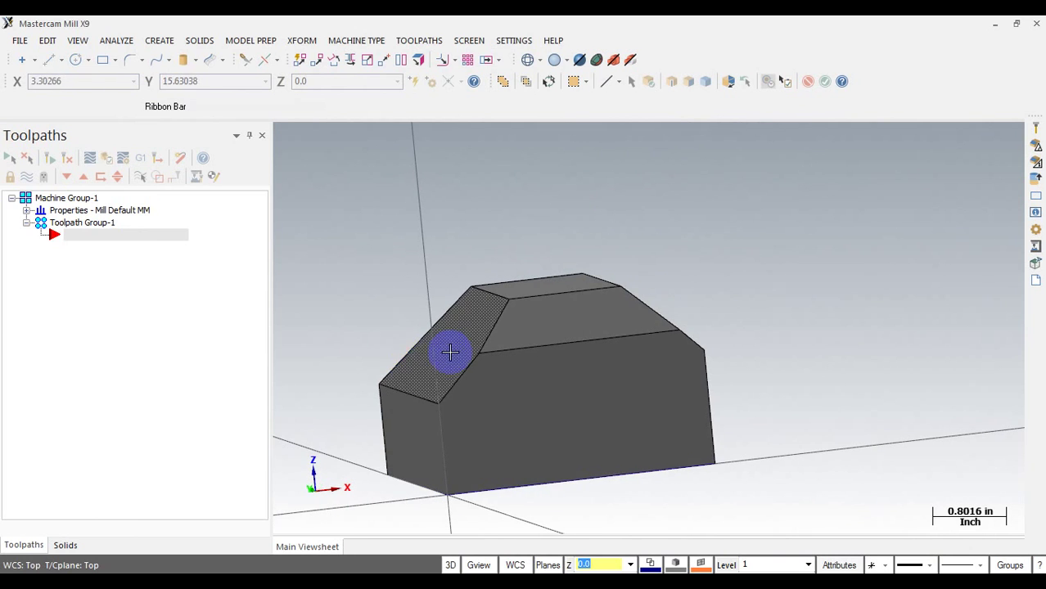
middle_click_drag(644, 334, 587, 274)
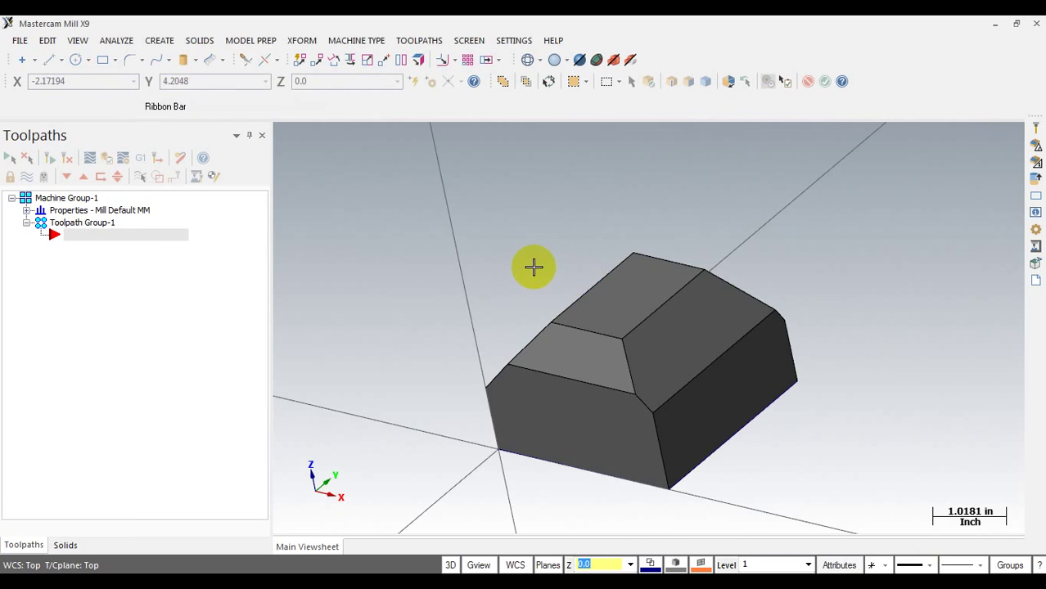
scroll(370, 240, "down", 1)
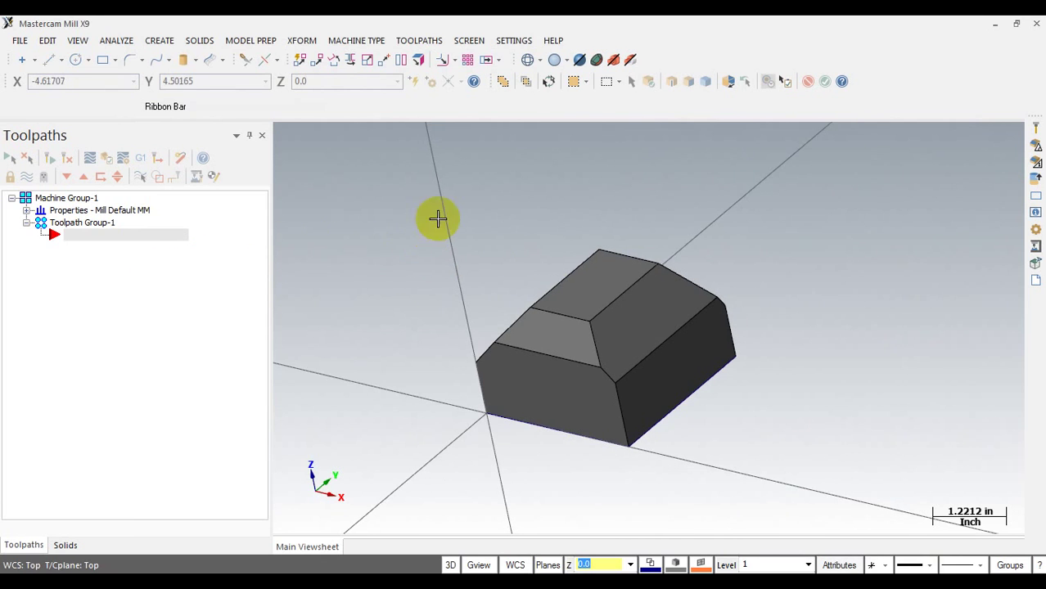
left_click(432, 43)
mouse_move(476, 190)
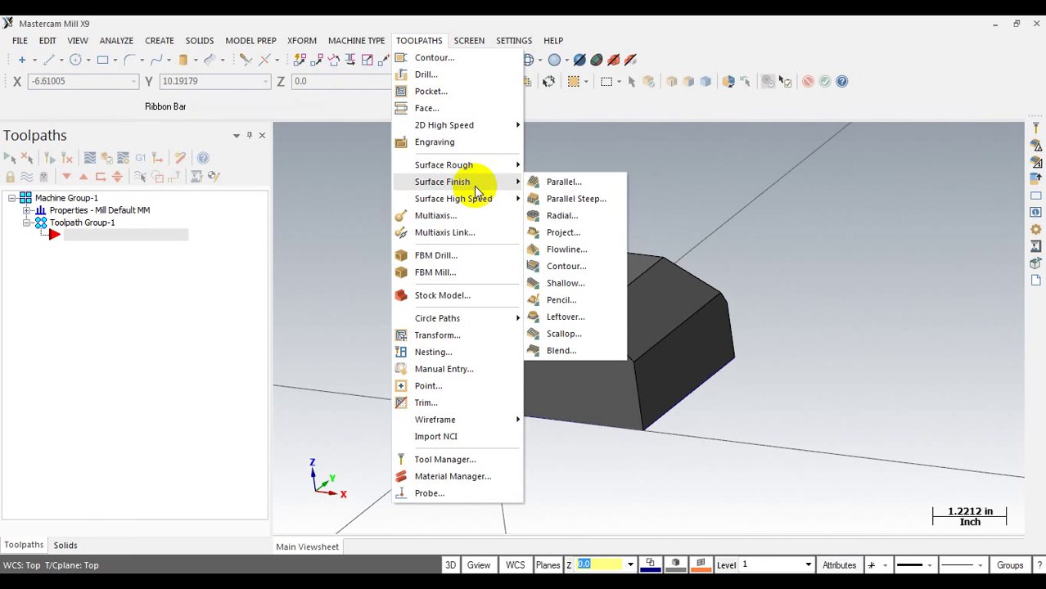
left_click(575, 248)
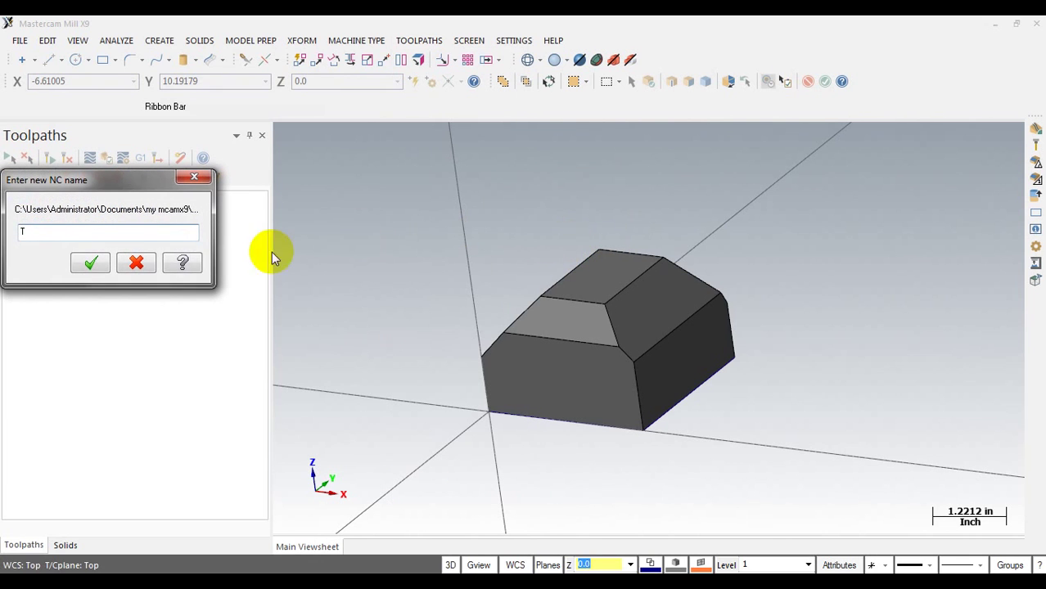
left_click(49, 234)
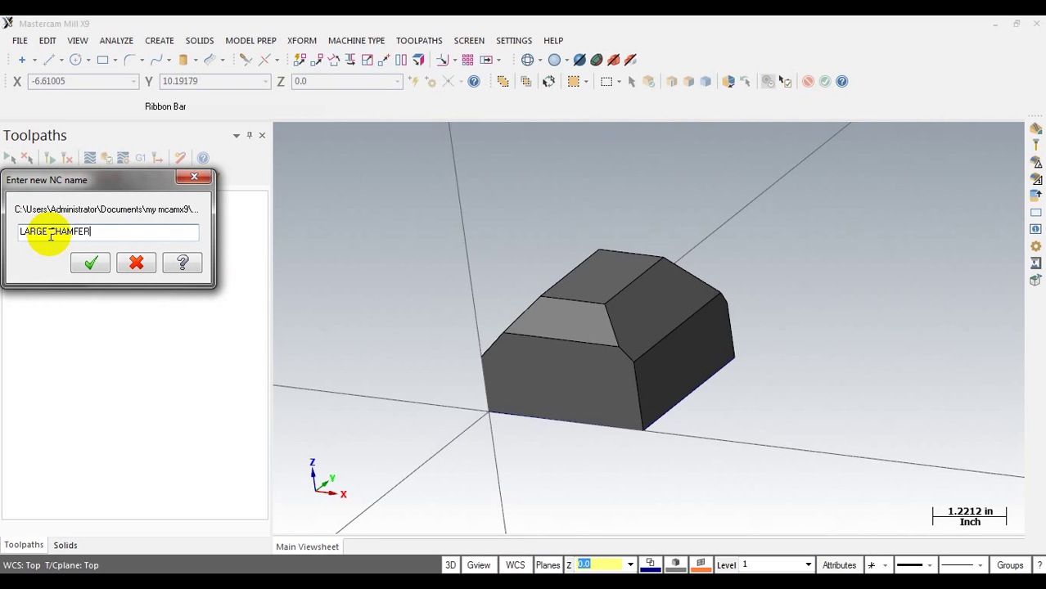
left_click(88, 261)
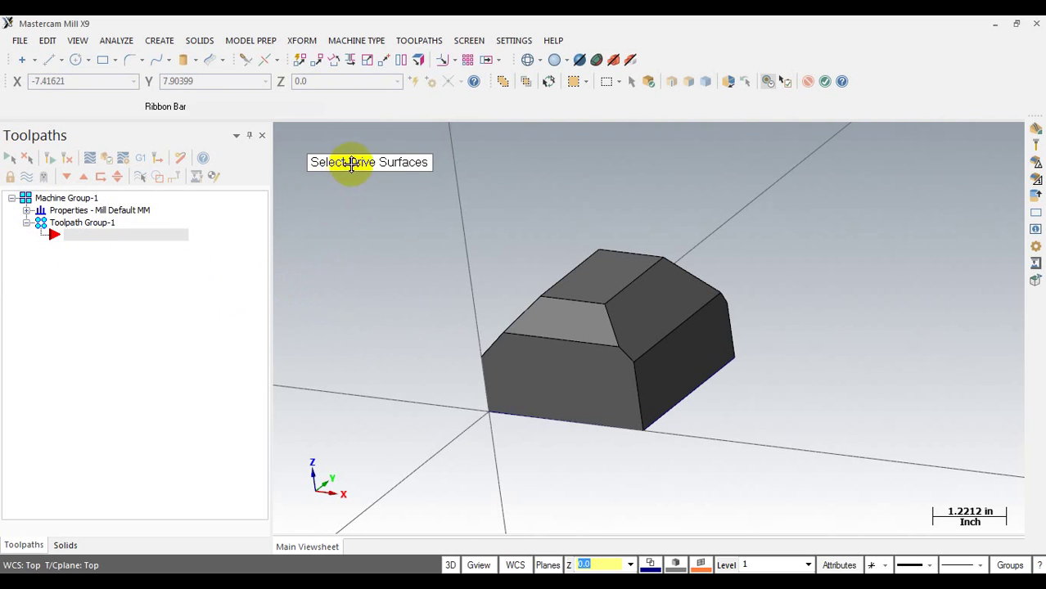
Limit the selection to solid faces and choose three chamfered faces of the block as the drive surfaces
mouse_move(548, 221)
middle_mouse_down()
mouse_move(580, 210)
mouse_move(636, 232)
mouse_move(613, 271)
mouse_move(626, 299)
mouse_move(626, 229)
mouse_move(539, 205)
mouse_move(550, 214)
middle_mouse_up()
middle_click_drag(553, 301, 488, 278)
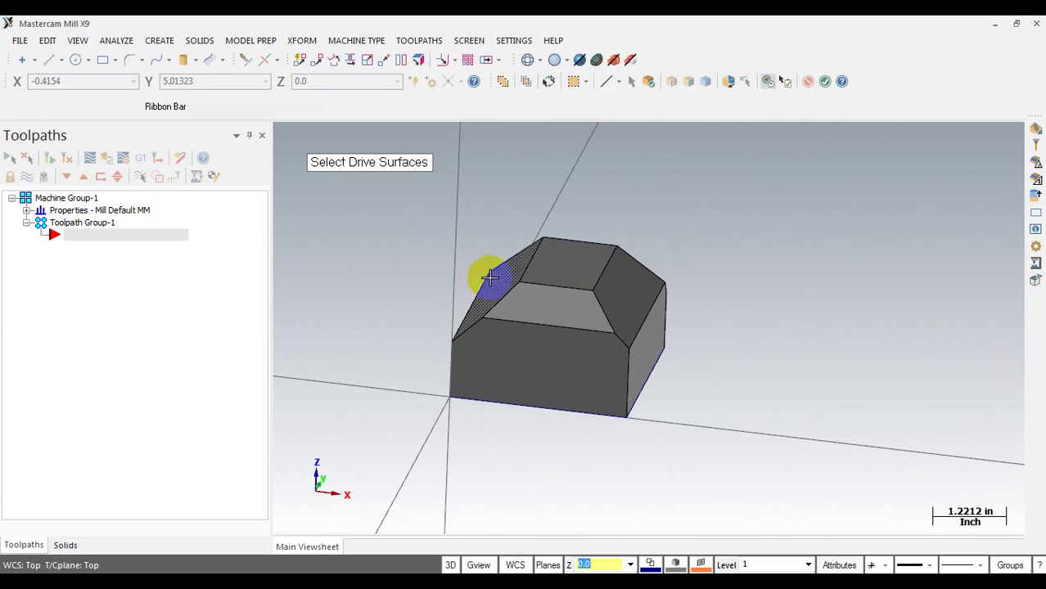
left_click(649, 82)
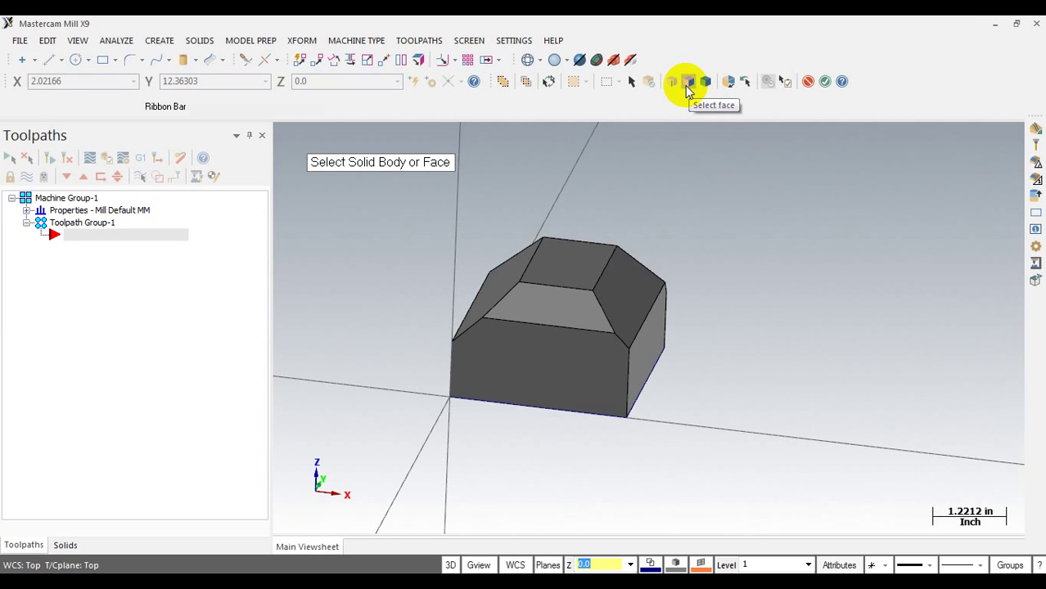
left_click(687, 85)
left_click(635, 296)
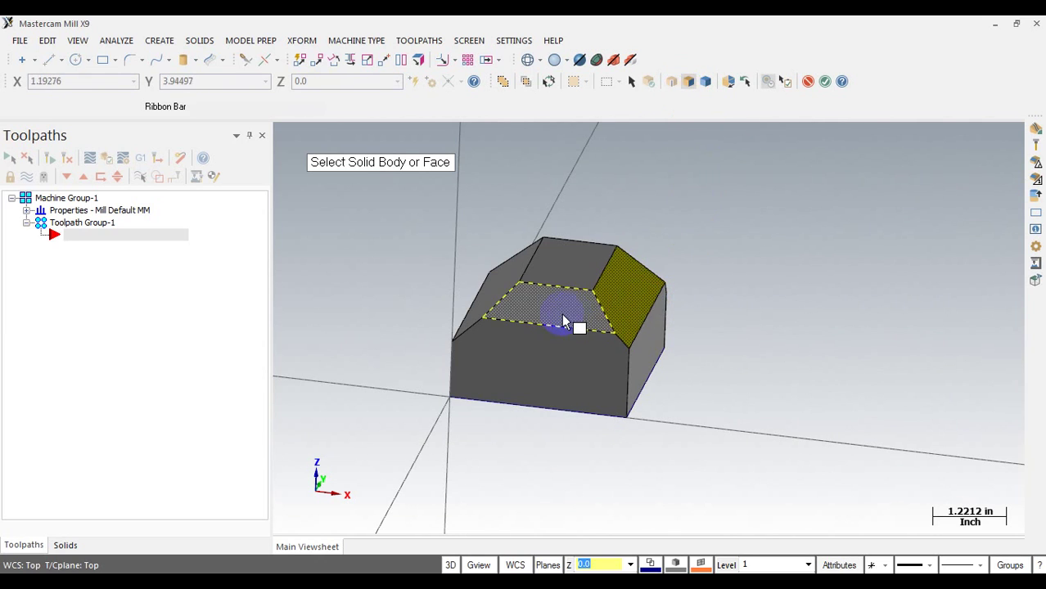
mouse_move(561, 315)
middle_mouse_down()
mouse_move(536, 350)
mouse_move(492, 345)
mouse_move(602, 327)
mouse_move(551, 374)
mouse_move(658, 334)
mouse_move(444, 368)
mouse_move(642, 306)
mouse_move(517, 329)
mouse_move(490, 362)
mouse_move(598, 342)
mouse_move(495, 334)
mouse_move(625, 315)
middle_mouse_up()
left_click(550, 374)
left_click(625, 315)
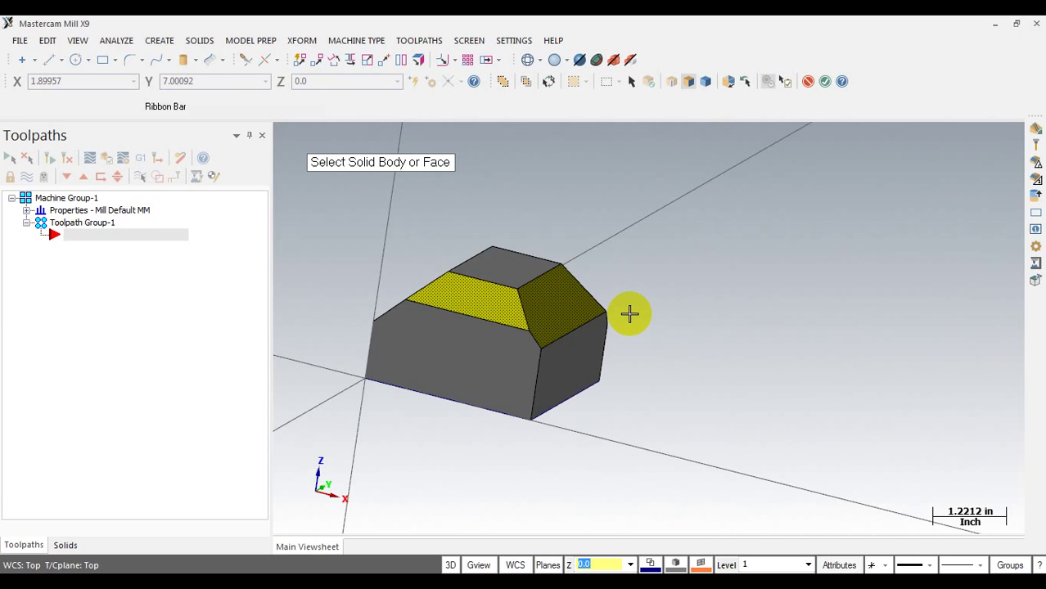
key("Return")
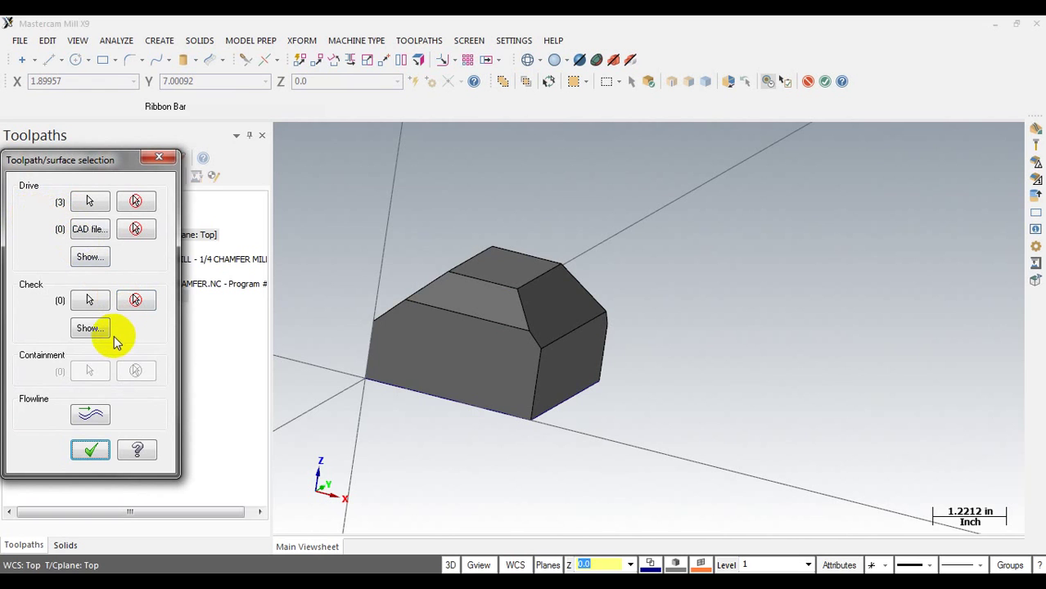
Open the flowline data, set the cut direction along the chamfer edges and flip the steps to run downward from the top face
left_click(87, 415)
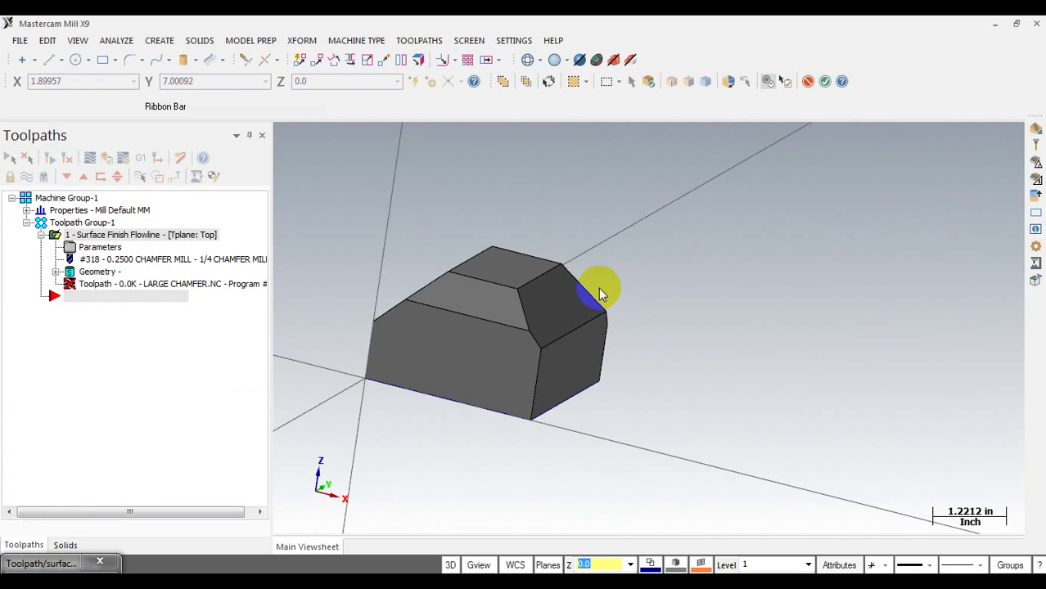
mouse_move(563, 292)
middle_mouse_down()
mouse_move(632, 337)
mouse_move(546, 317)
mouse_move(600, 317)
mouse_move(572, 305)
middle_mouse_up()
left_click(65, 271)
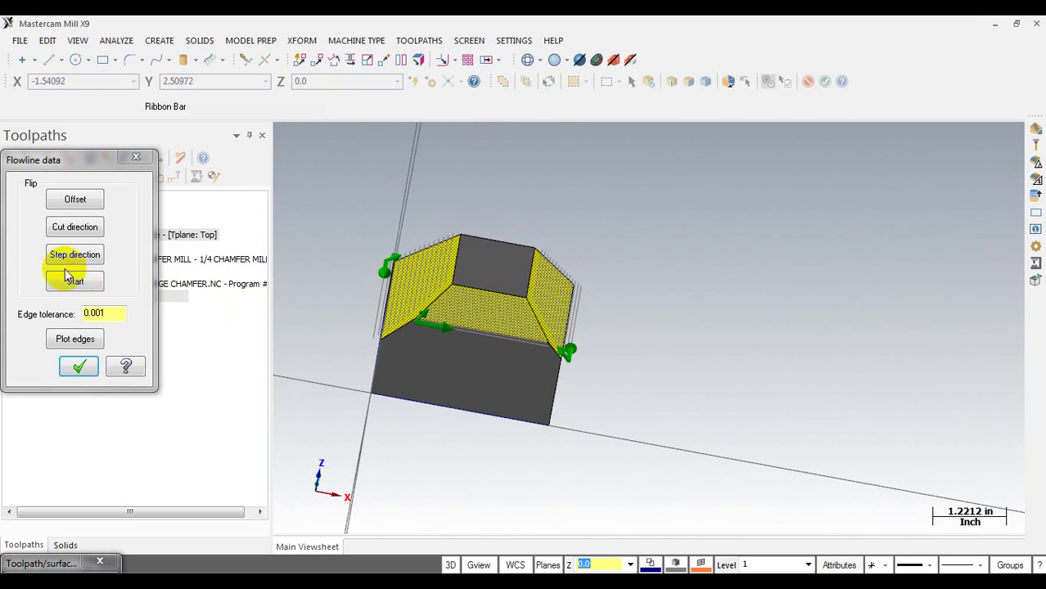
left_click(86, 230)
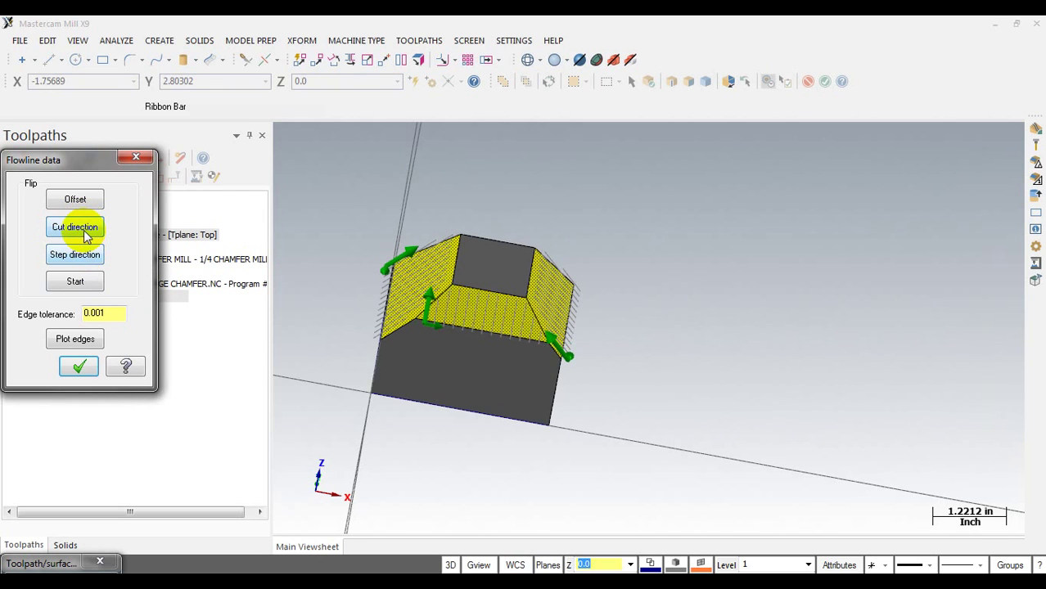
left_click(86, 232)
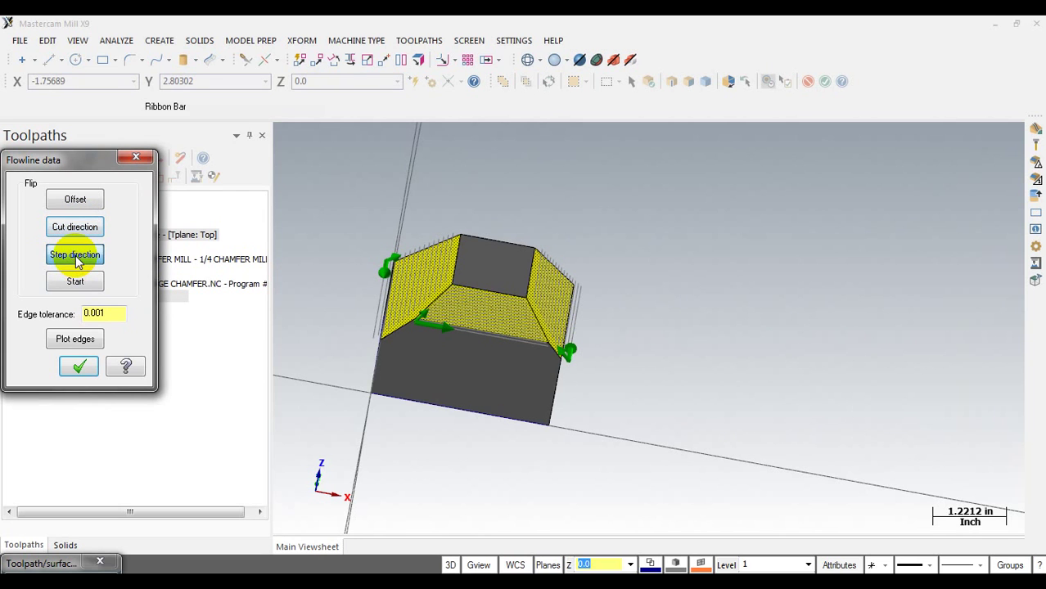
Examine the flowline arrows and cut lines on the three chamfered faces from several sides
middle_click_drag(668, 294, 573, 392)
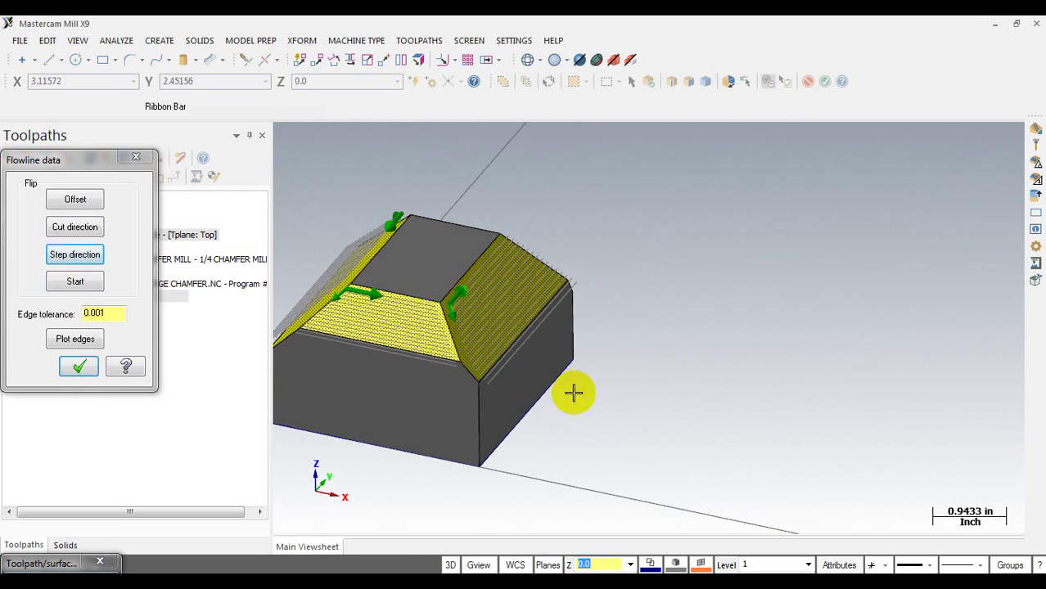
scroll(794, 320, "down", 2)
middle_click_drag(793, 320, 594, 292)
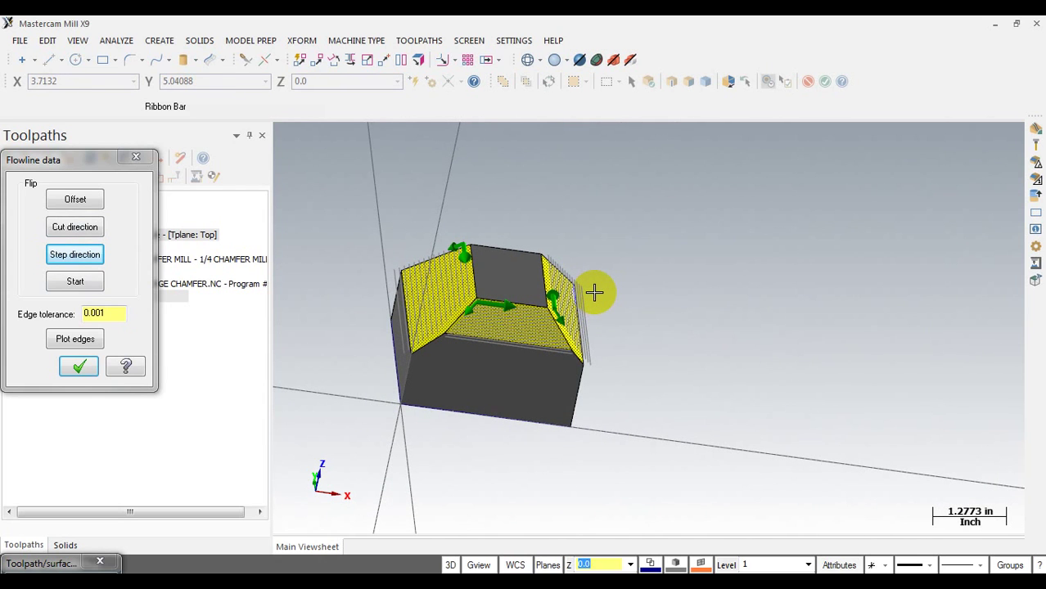
scroll(427, 306, "up", 2)
middle_click_drag(581, 297, 488, 280)
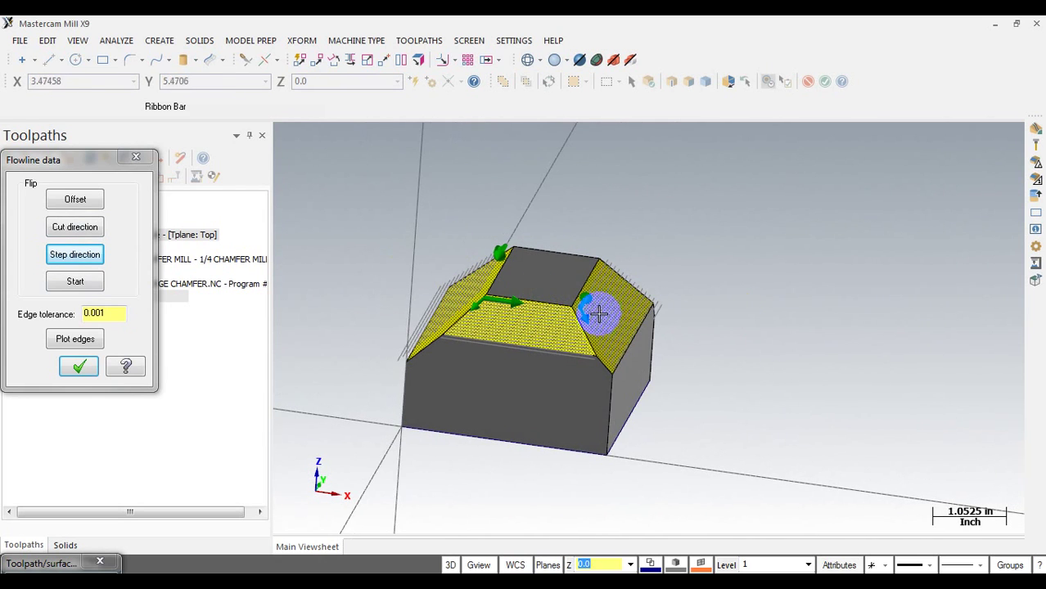
middle_click_drag(652, 317, 662, 293)
scroll(589, 334, "up", 1)
middle_click_drag(539, 296, 635, 280)
scroll(674, 262, "down", 1)
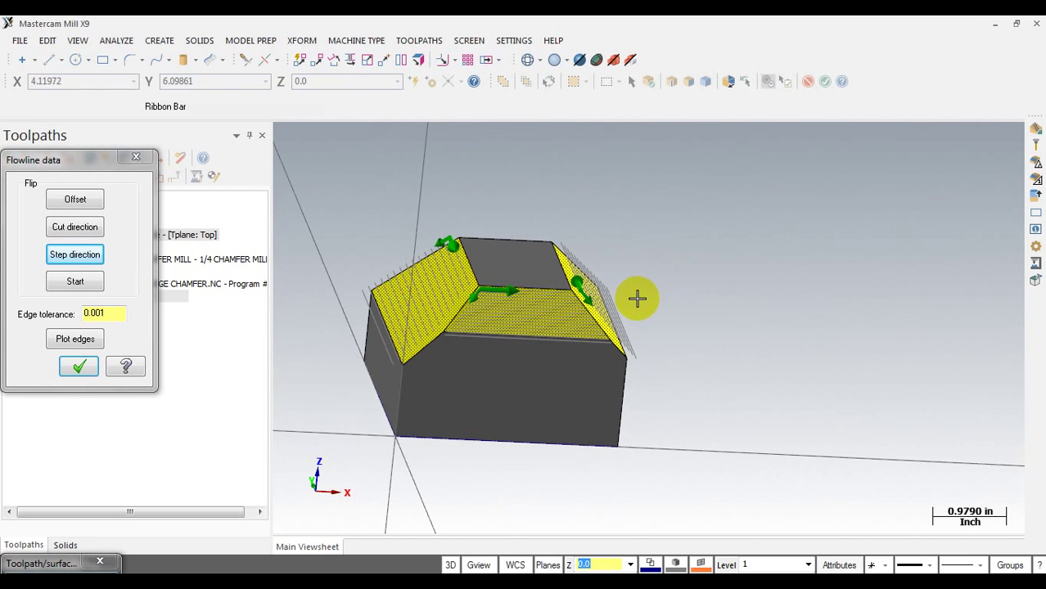
middle_click_drag(637, 294, 600, 292)
scroll(600, 292, "up", 2)
middle_click_drag(464, 290, 489, 288)
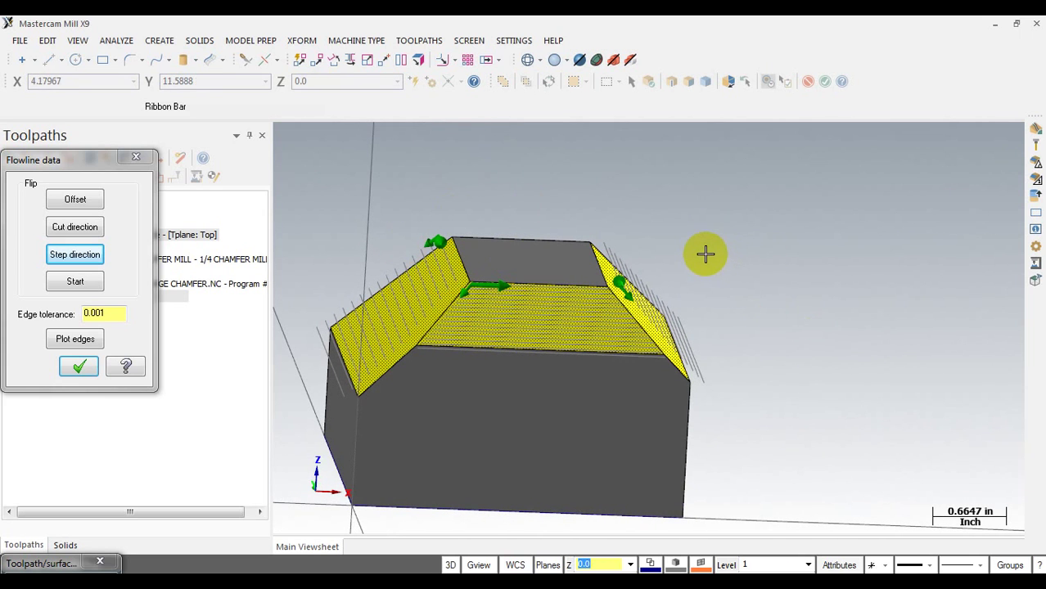
scroll(701, 240, "down", 1)
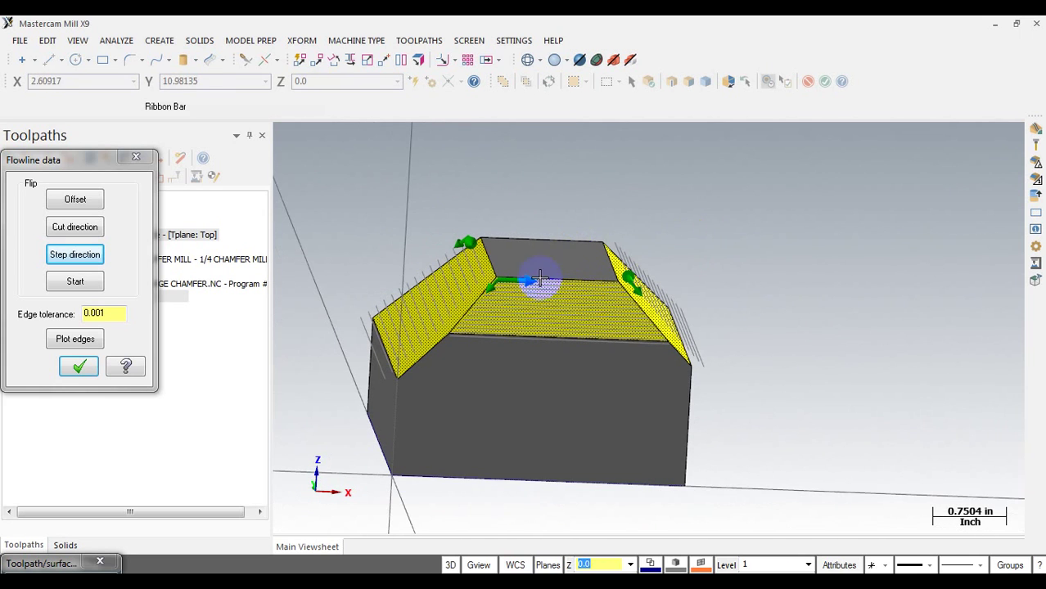
middle_click_drag(707, 265, 605, 246)
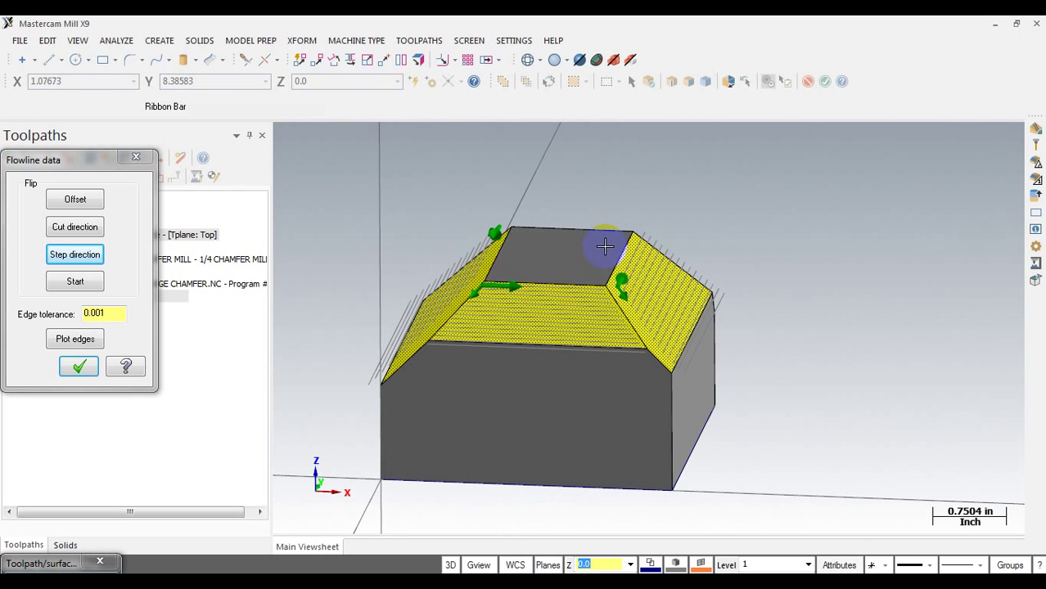
middle_click_drag(482, 262, 529, 272)
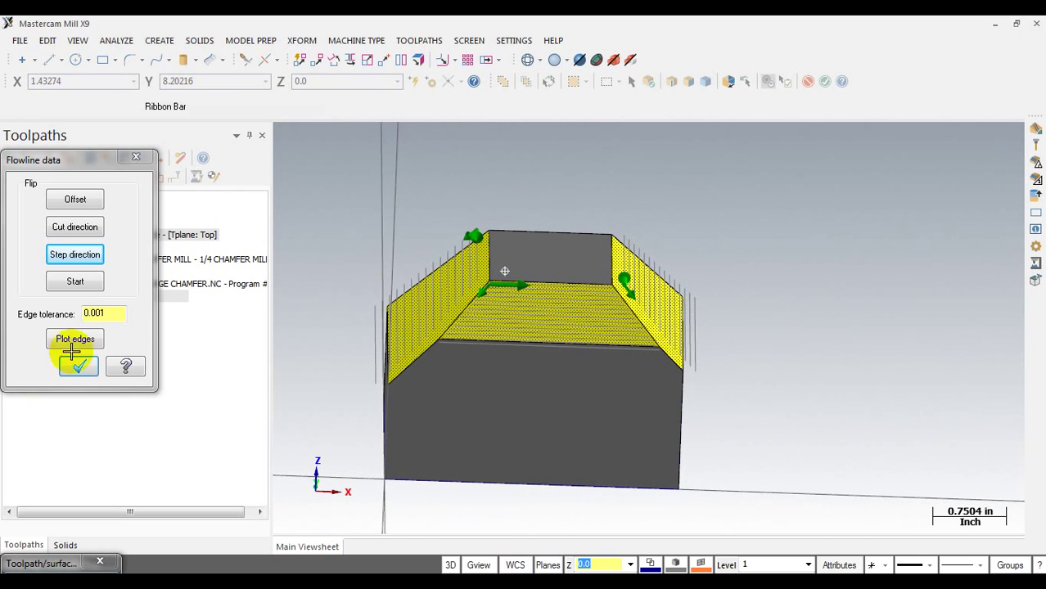
middle_click_drag(512, 327, 442, 274)
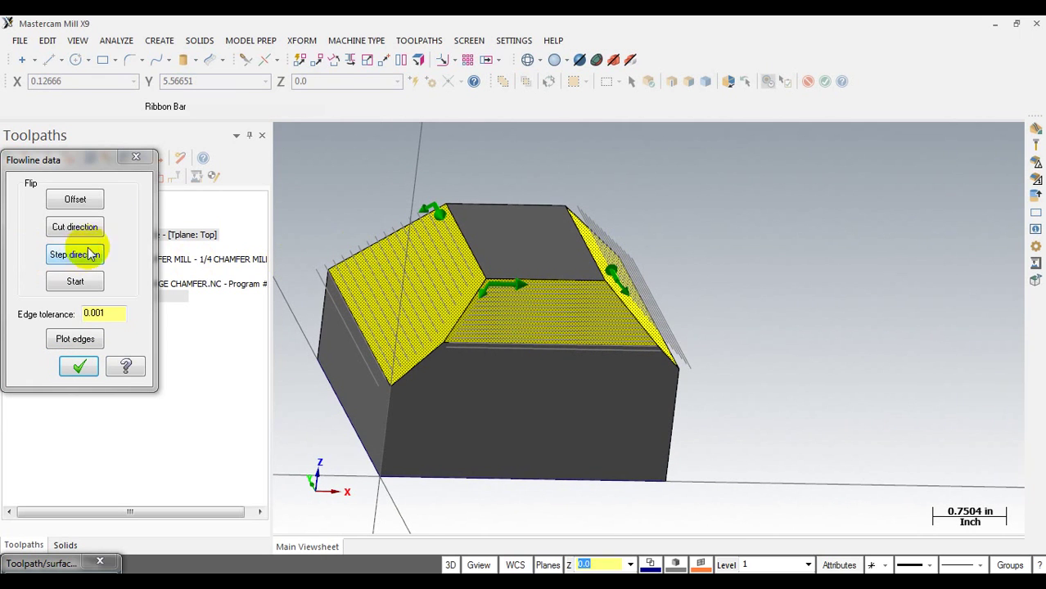
Try flipping the flowline step direction and start point, and accept the flowline data
left_click(100, 257)
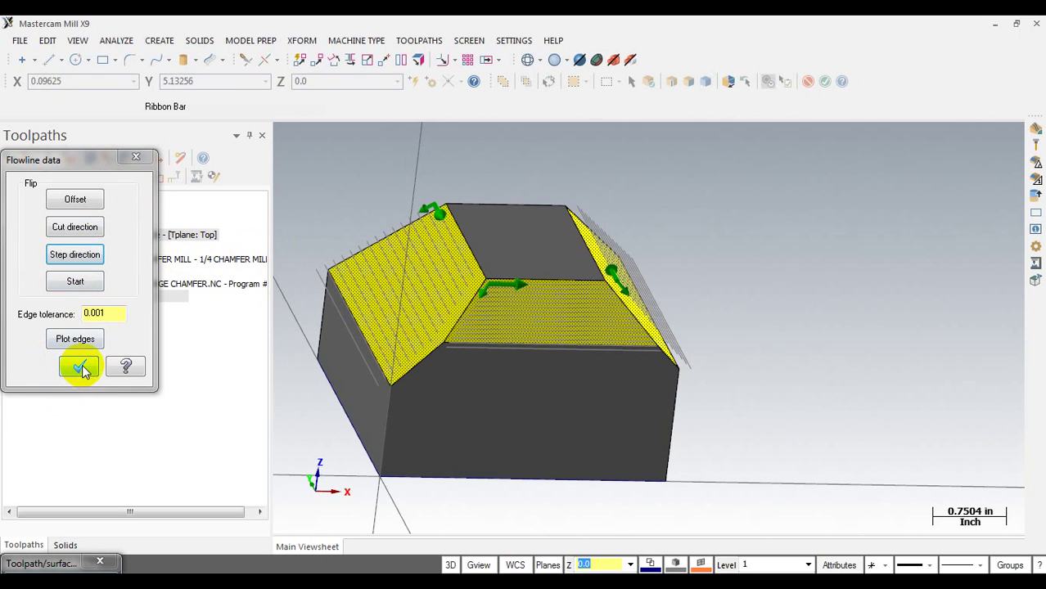
middle_click_drag(682, 341, 154, 341)
left_click(75, 282)
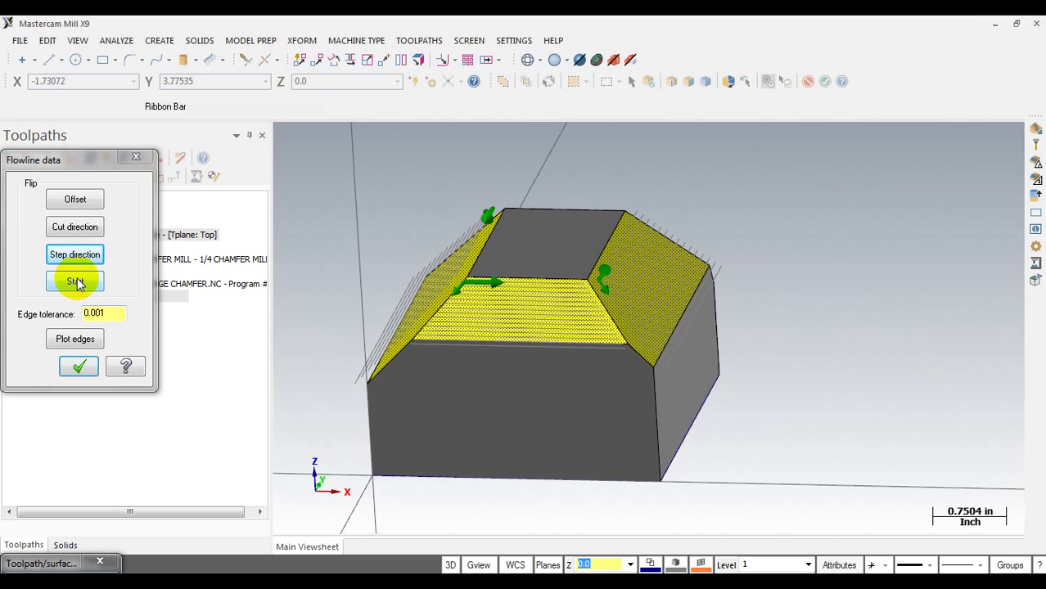
left_click(76, 281)
mouse_move(607, 276)
middle_mouse_down()
mouse_move(623, 273)
mouse_move(599, 245)
mouse_move(561, 268)
mouse_move(624, 268)
middle_mouse_up()
left_click(80, 367)
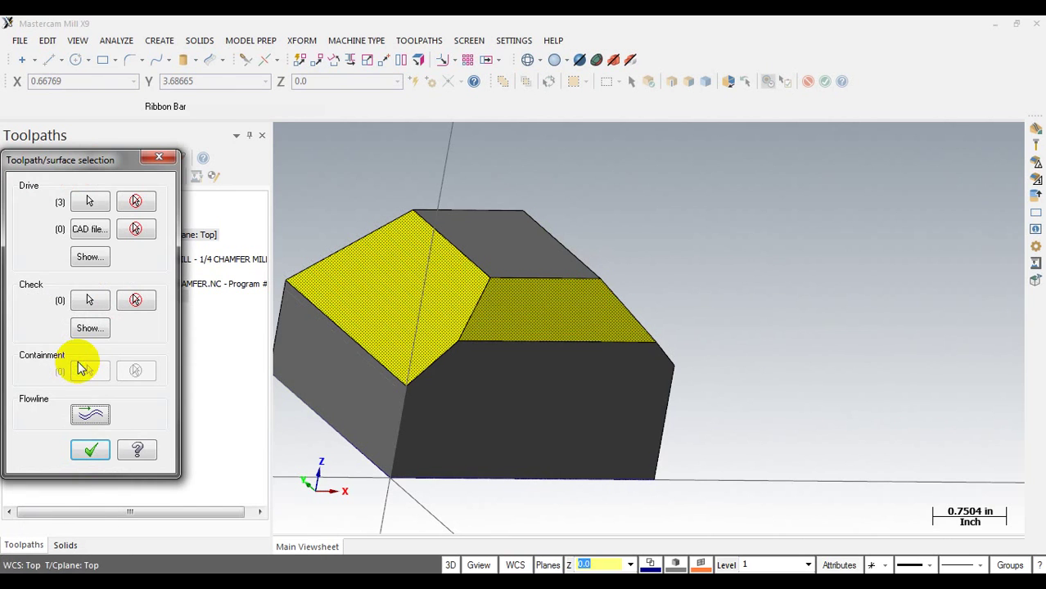
Accept the drive surface selection and review the spindle speed and feed rate of the 1/4 chamfer mill
left_click(89, 451)
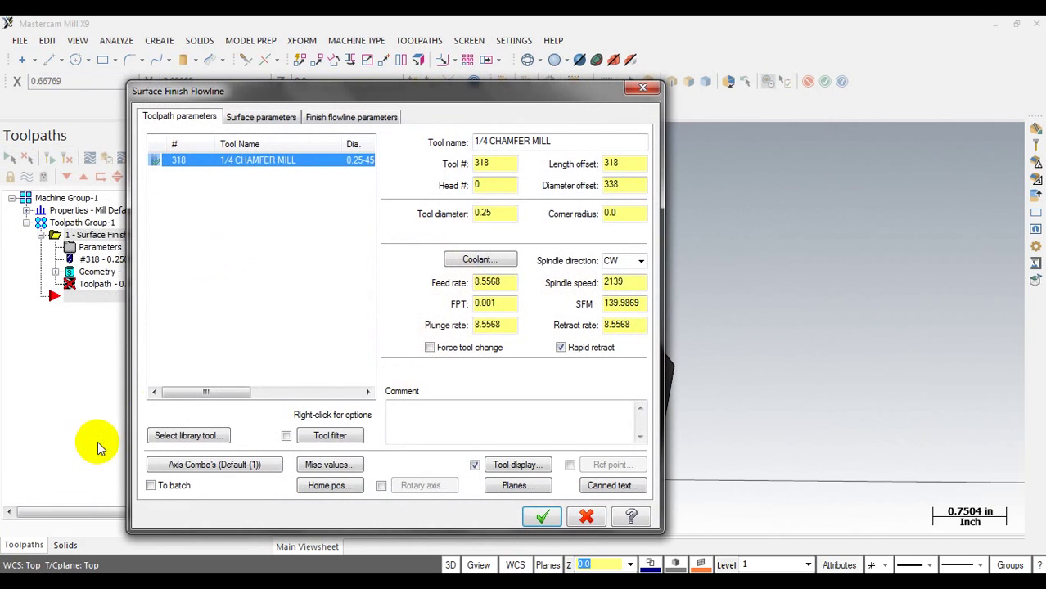
left_click(252, 160)
left_click(248, 164)
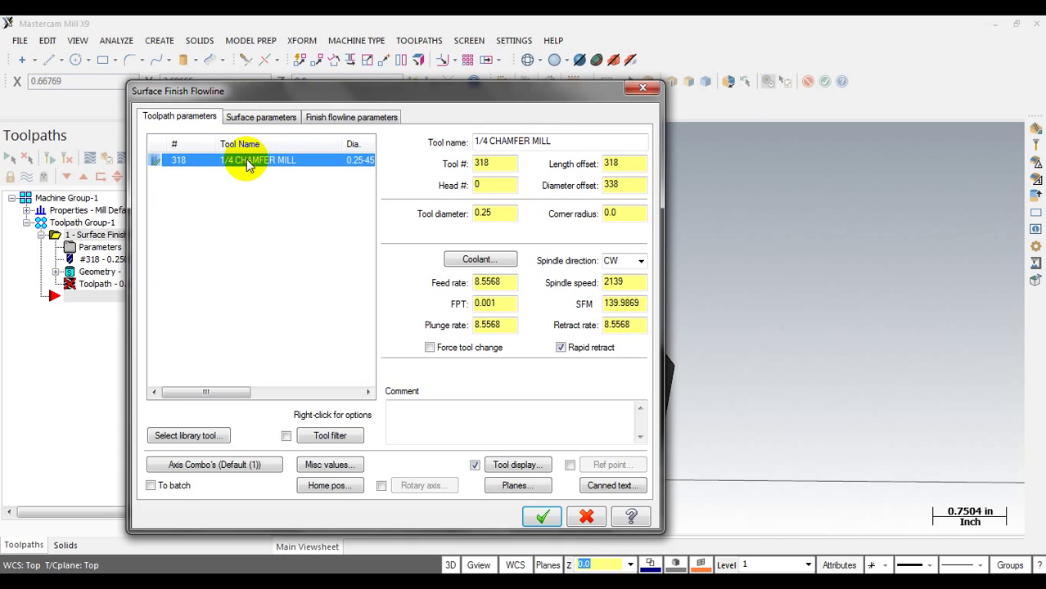
double_click(613, 282)
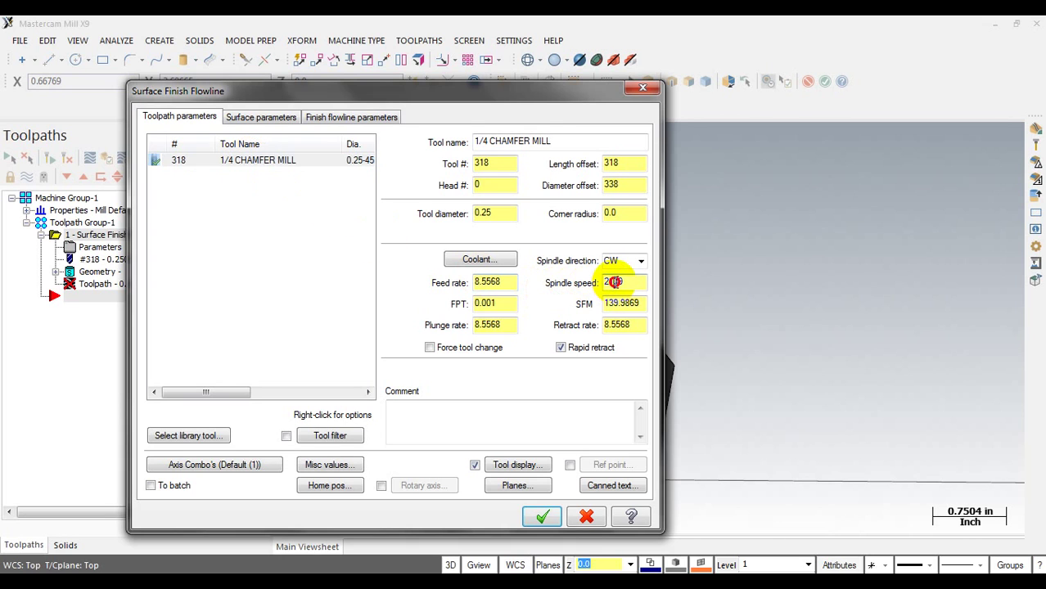
double_click(491, 281)
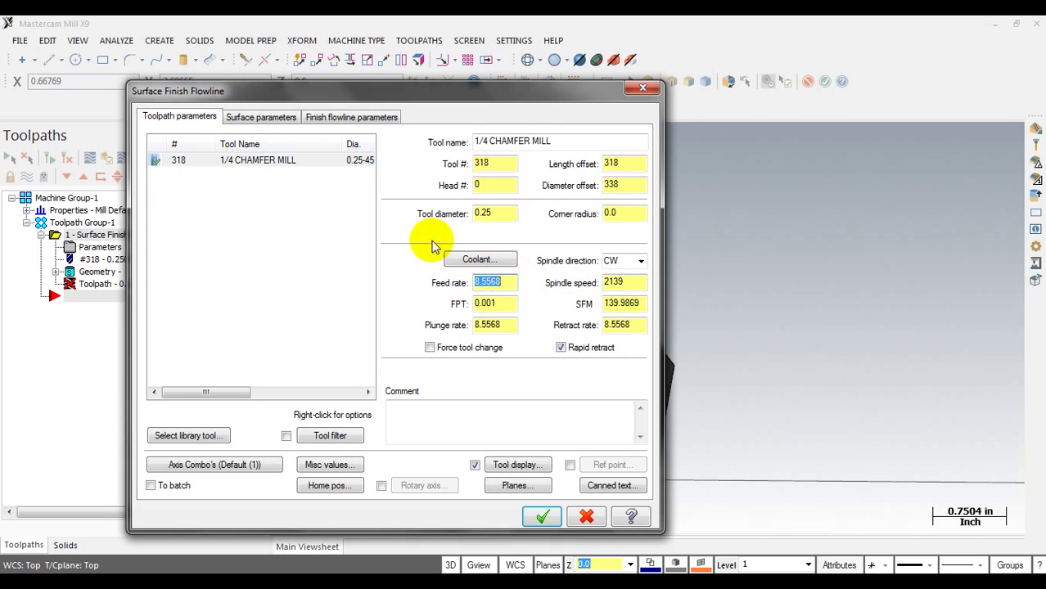
Turn off the retract height and set the feed plane to 0.5 absolute in the surface parameters
left_click(258, 122)
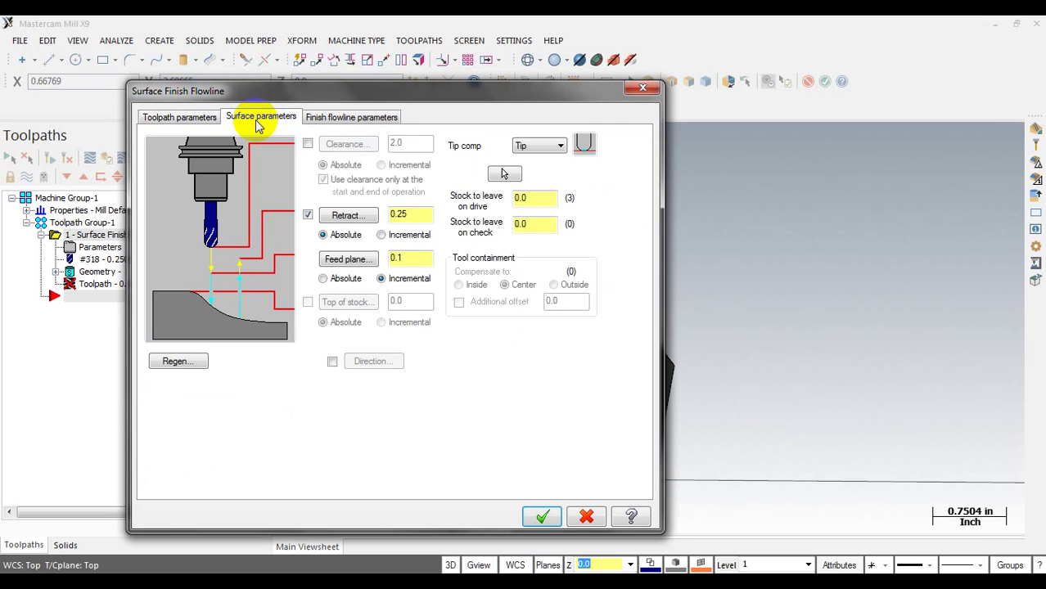
left_click(307, 215)
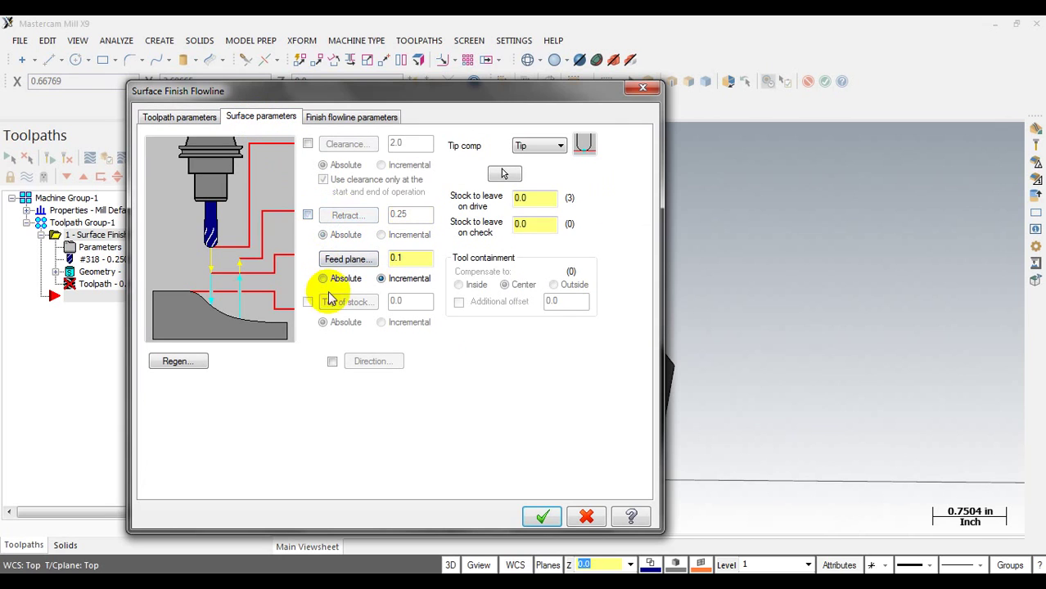
left_click(324, 279)
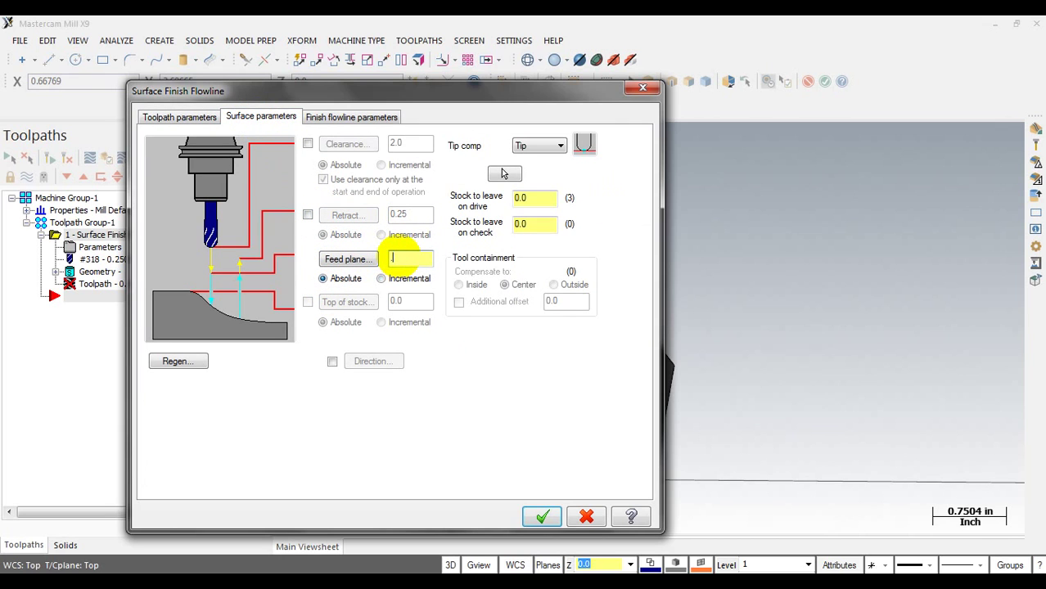
left_click(519, 229)
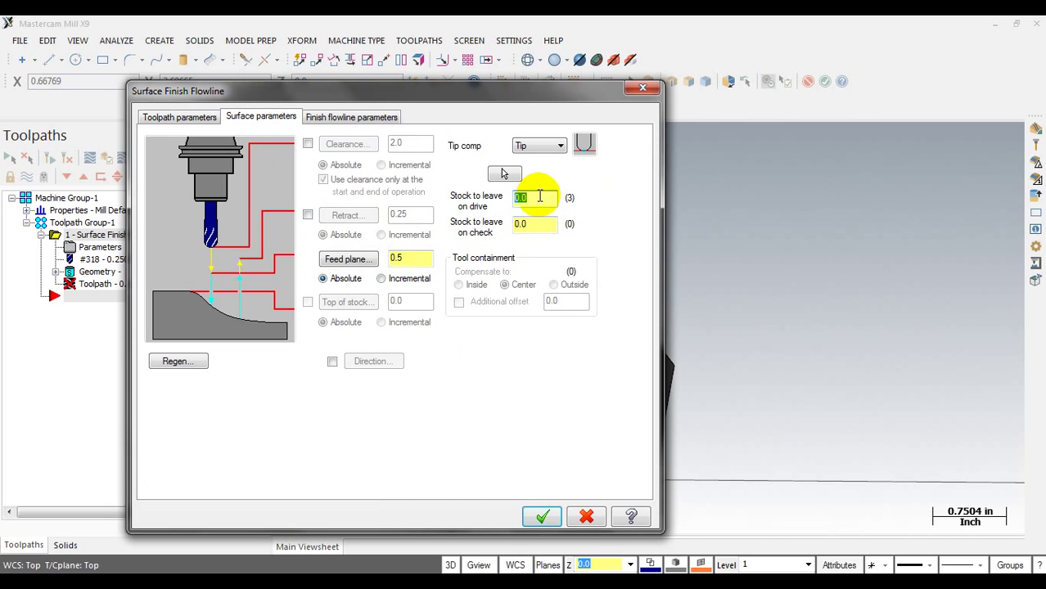
Set the flowline stepover to a distance of 0.125 with the One way cutting method and generate the toolpath
left_click(357, 117)
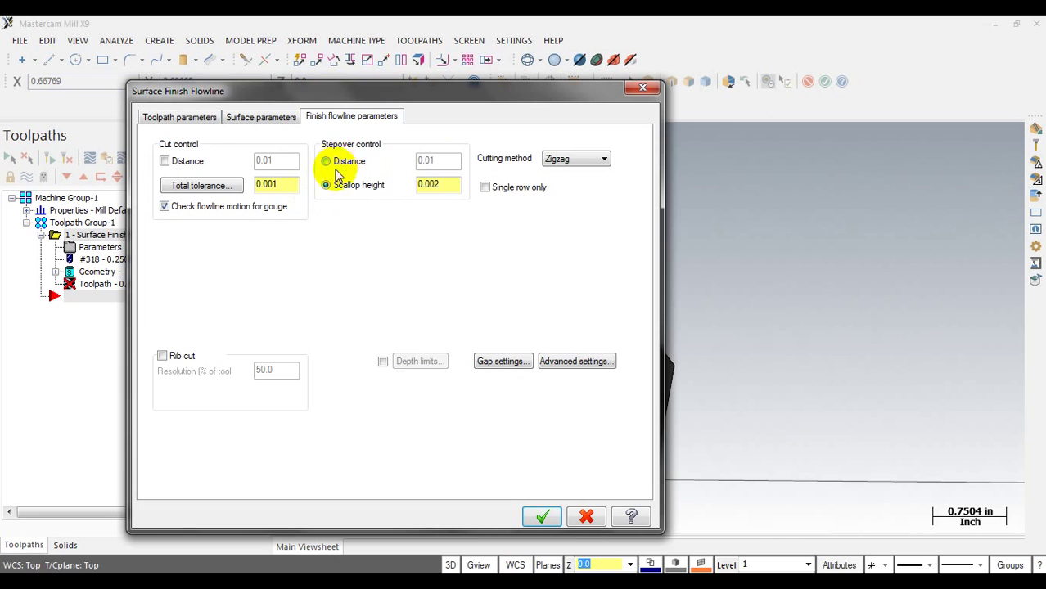
double_click(270, 184)
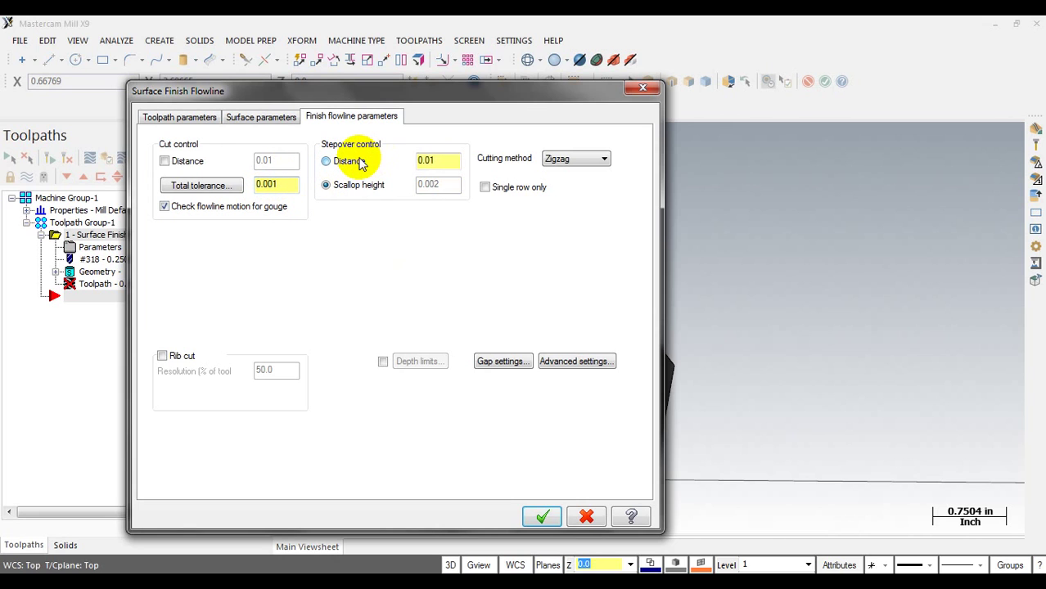
left_click(362, 164)
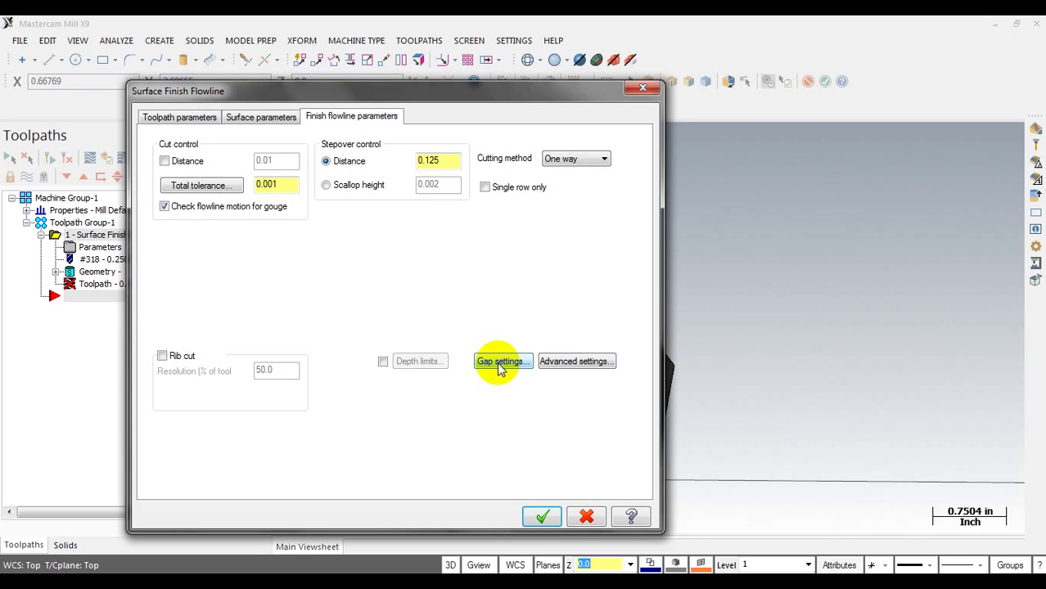
left_click(529, 517)
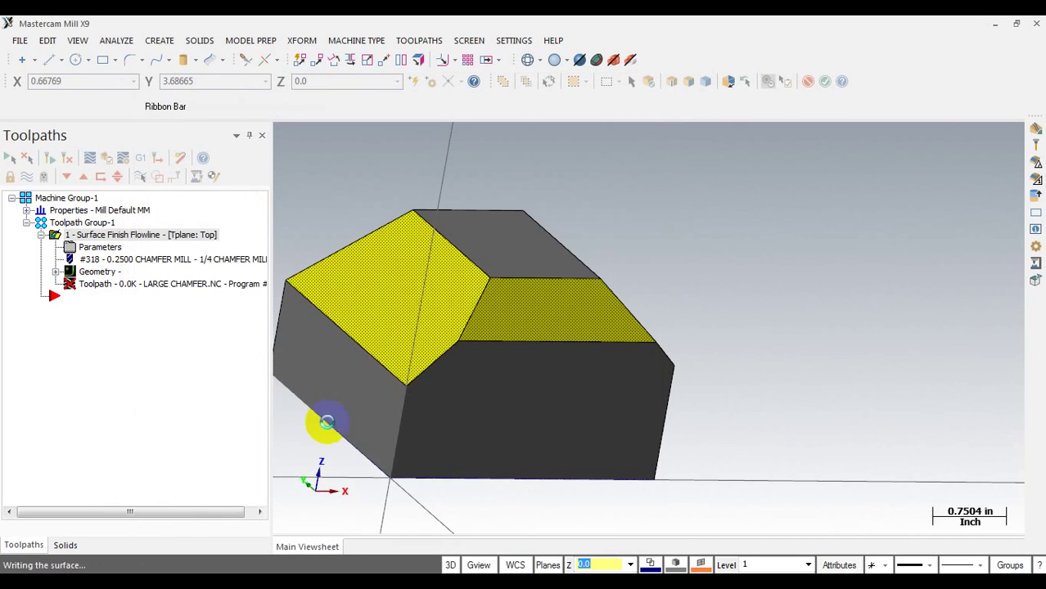
Backplot the flowline toolpath and advance the tool down the passes on the first chamfered face
scroll(541, 337, "up", 3)
middle_click_drag(541, 337, 596, 263)
middle_click_drag(537, 201, 534, 249)
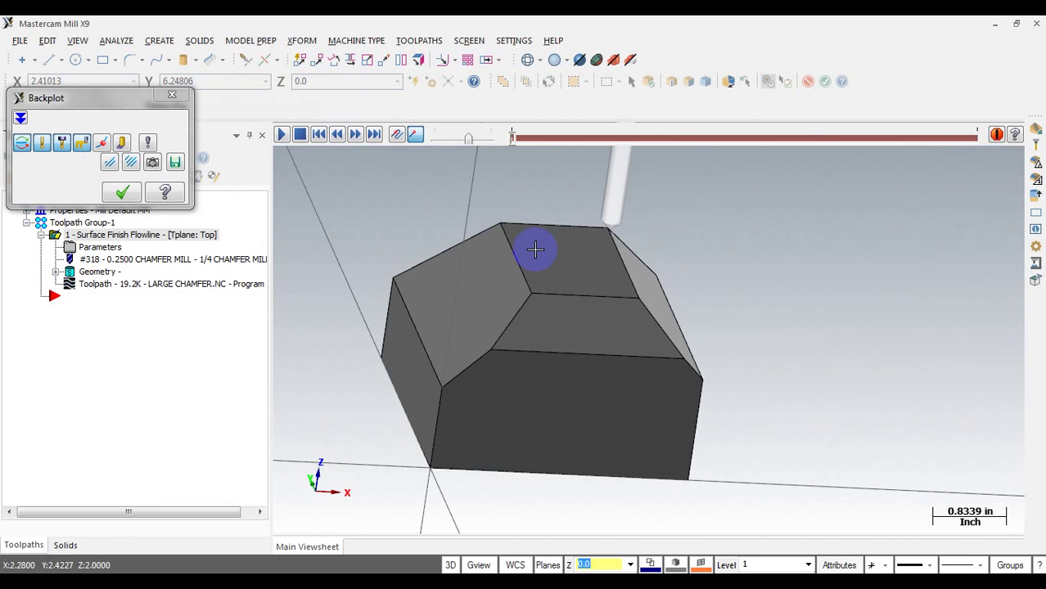
key("alt+2")
scroll(565, 286, "down", 3)
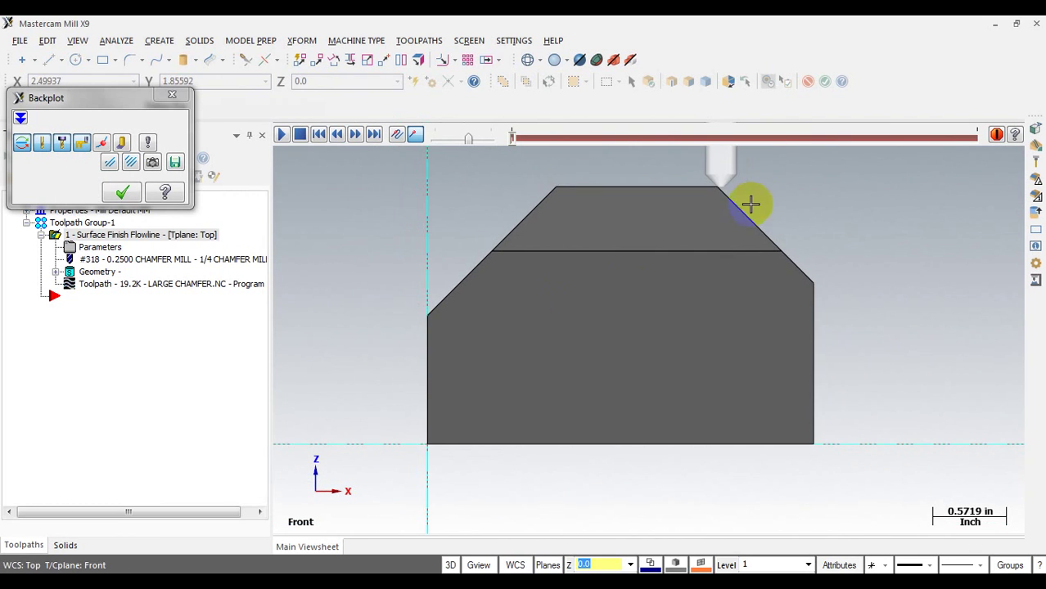
scroll(748, 206, "up", 3)
left_click_drag(511, 139, 537, 137)
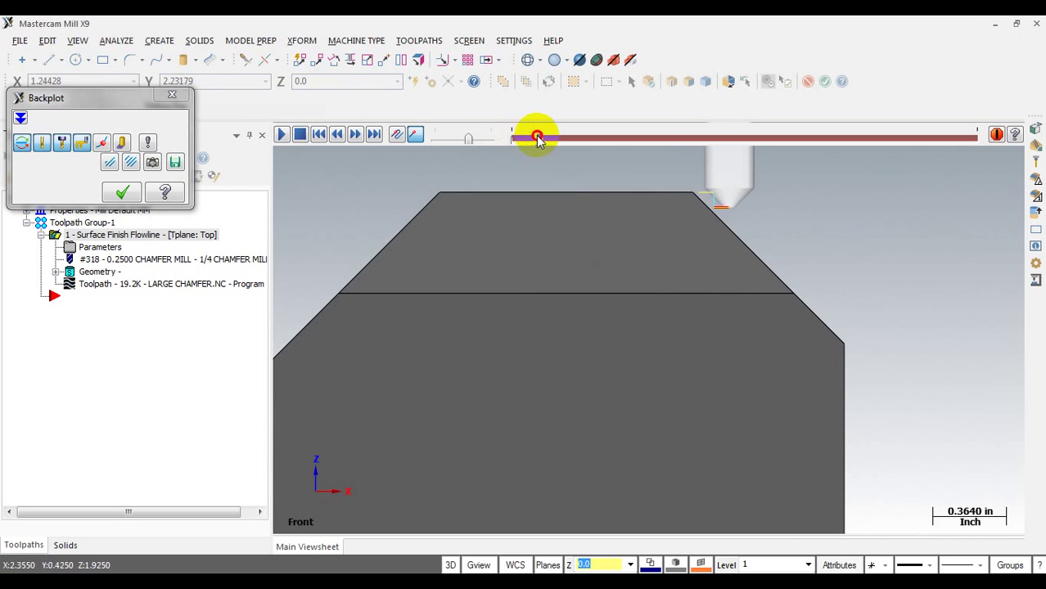
middle_click_drag(800, 252, 706, 237)
scroll(714, 159, "up", 1)
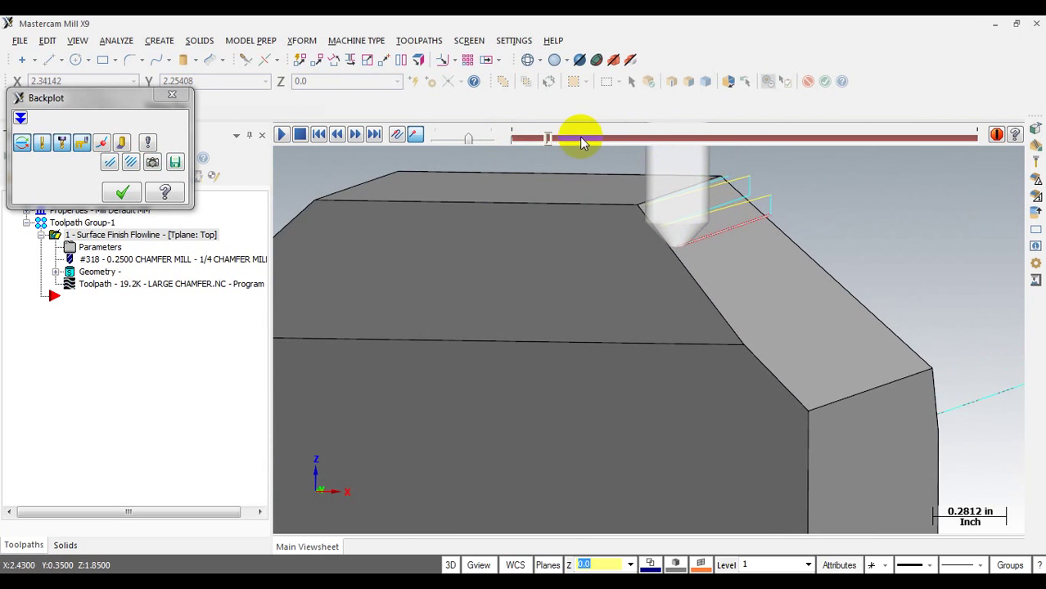
left_click_drag(546, 141, 643, 140)
scroll(684, 165, "up", 1)
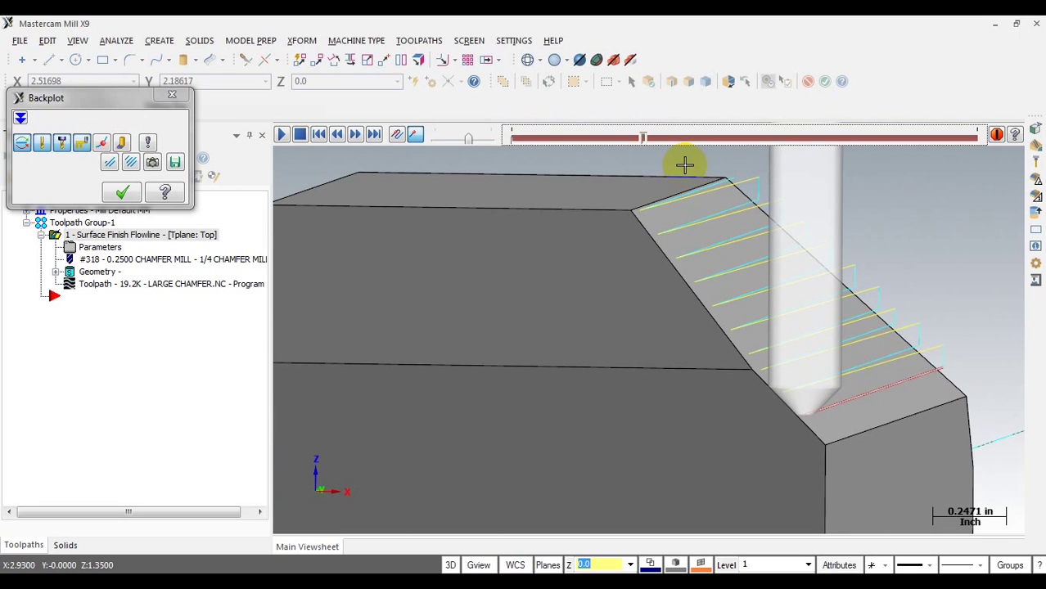
Examine from the front view how the angled edge of the chamfer mill meets the first chamfer
key("alt+2")
scroll(797, 350, "up", 4)
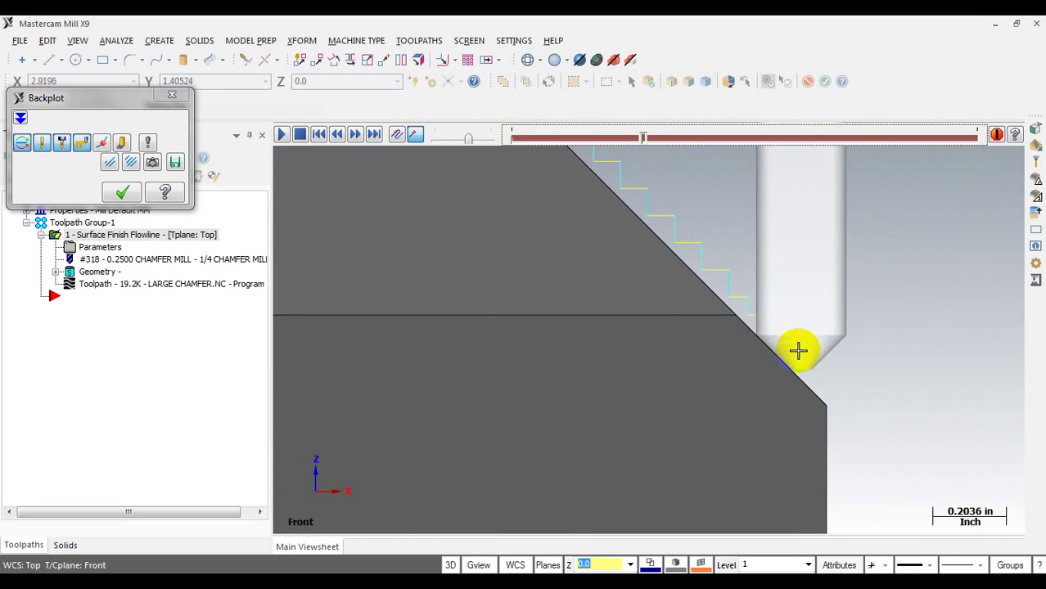
scroll(796, 350, "up", 12)
scroll(640, 292, "down", 2)
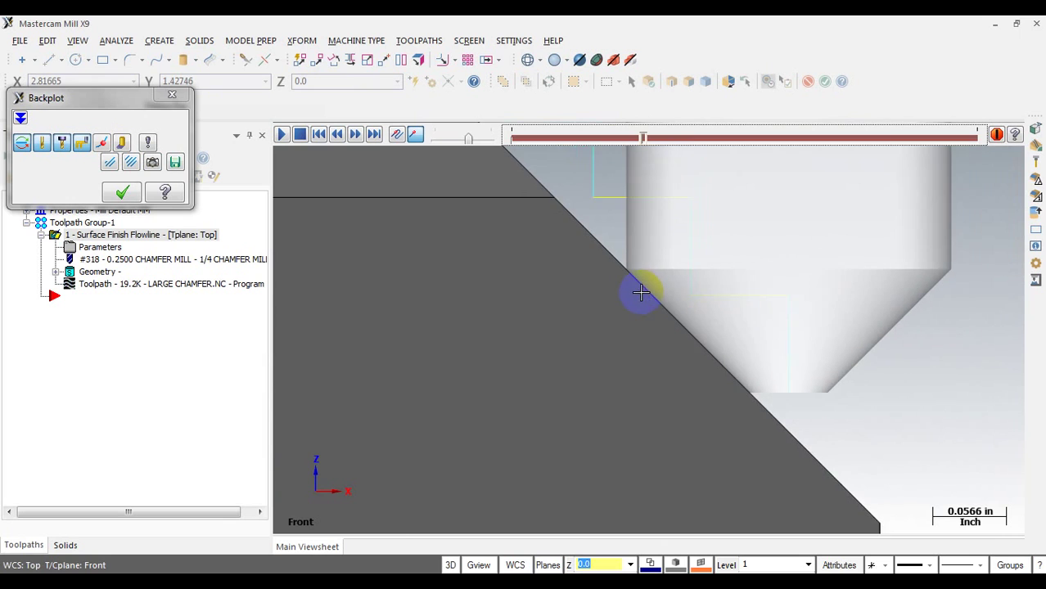
scroll(639, 292, "down", 2)
scroll(696, 299, "up", 3)
scroll(633, 297, "down", 2)
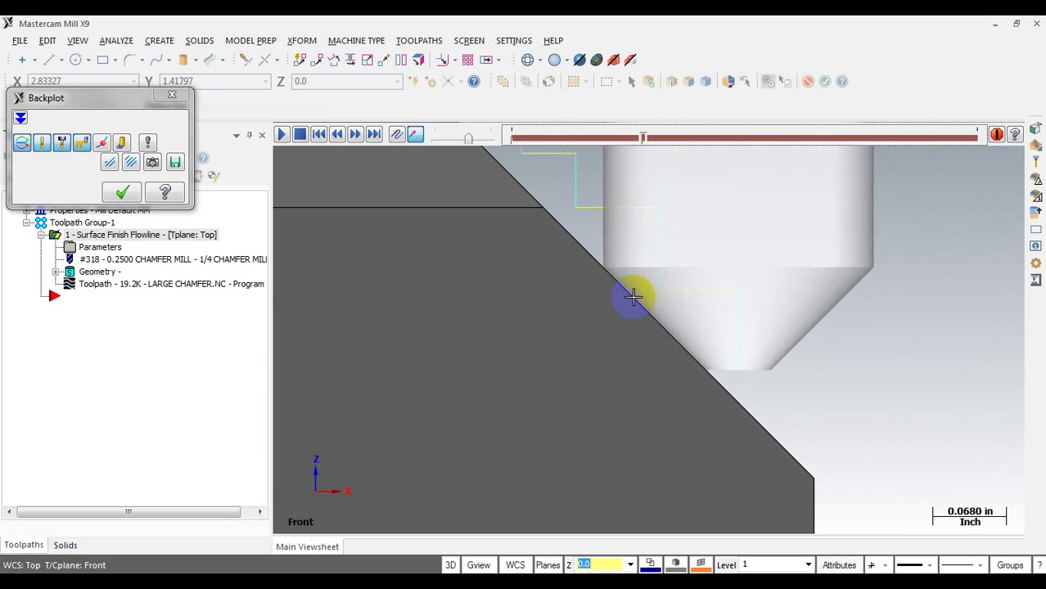
scroll(640, 300, "down", 4)
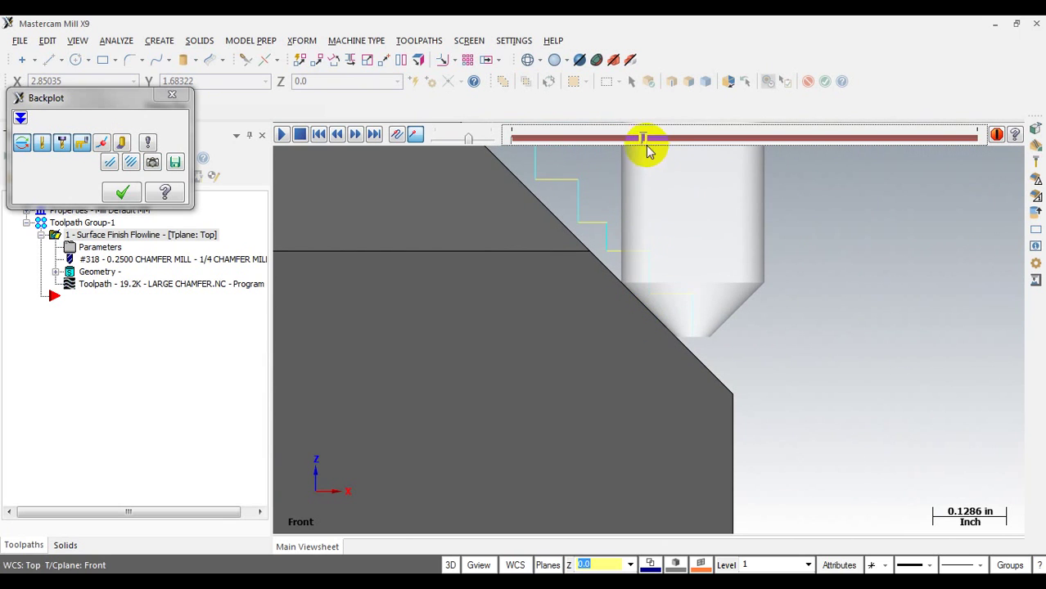
Advance the backplot past the first chamfer and over the other two chamfered faces, and close the backplot
mouse_move(645, 140)
left_mouse_down()
mouse_move(698, 145)
mouse_move(665, 153)
left_mouse_up()
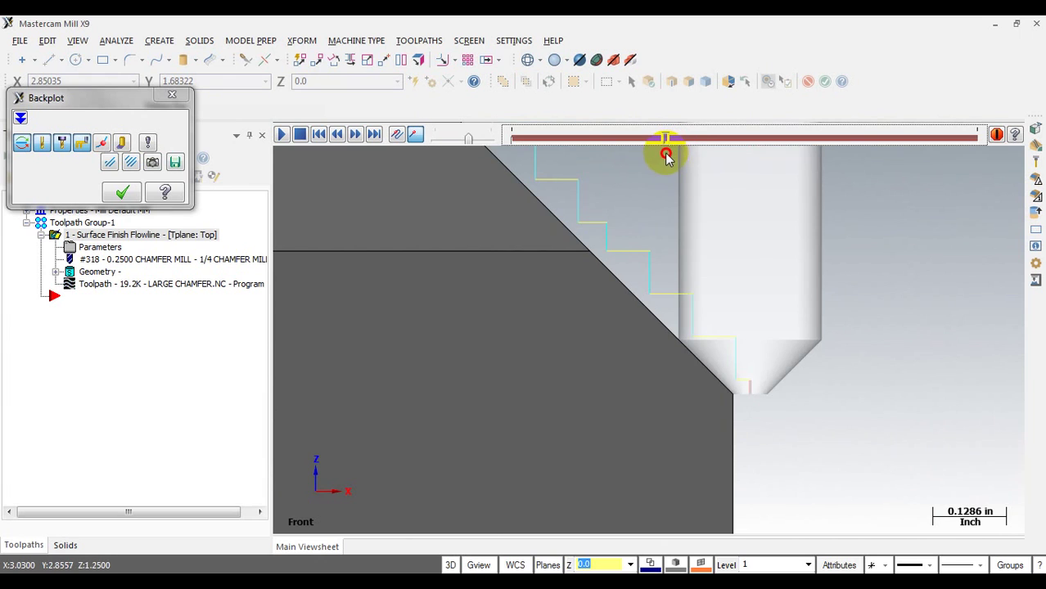
scroll(763, 287, "down", 2)
scroll(767, 336, "down", 2)
scroll(767, 335, "down", 2)
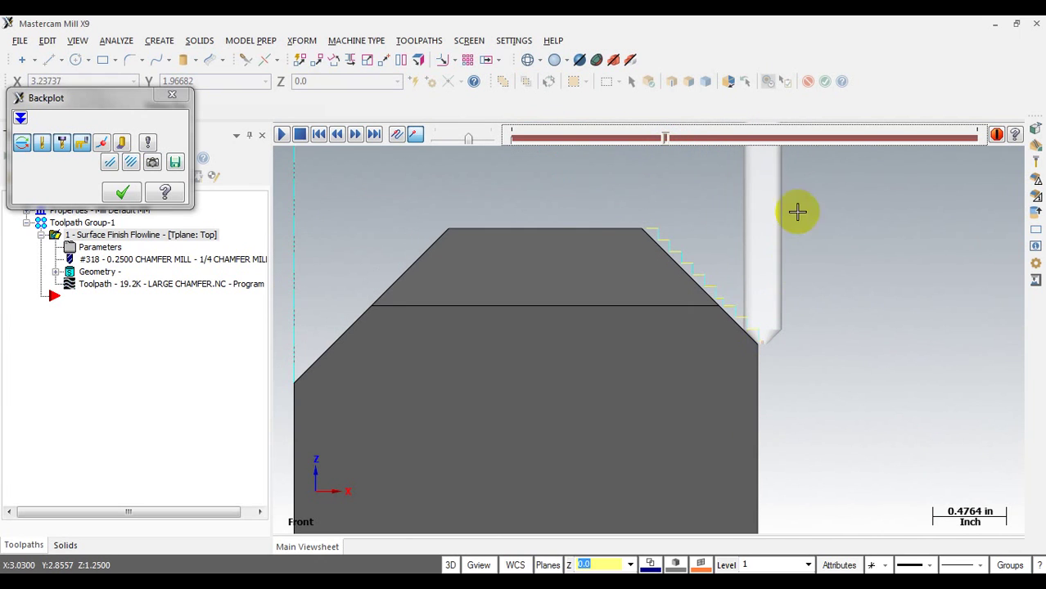
left_click_drag(665, 139, 778, 138)
mouse_move(589, 217)
middle_mouse_down()
mouse_move(509, 257)
mouse_move(595, 311)
mouse_move(561, 222)
mouse_move(594, 200)
middle_mouse_up()
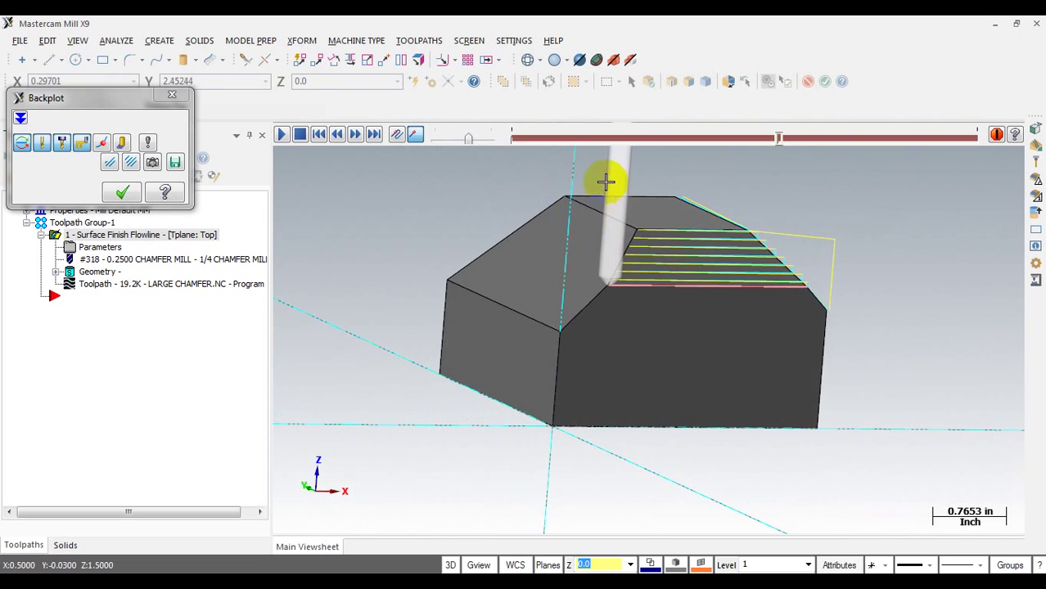
left_click_drag(779, 139, 797, 141)
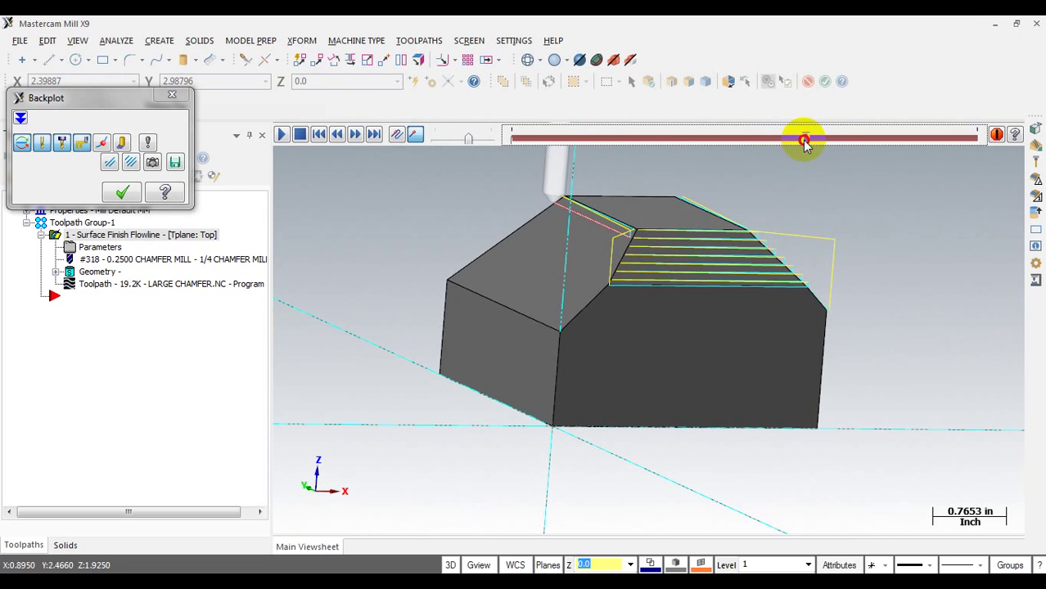
left_click_drag(828, 139, 962, 139)
middle_click_drag(663, 260, 742, 214)
left_click(122, 191)
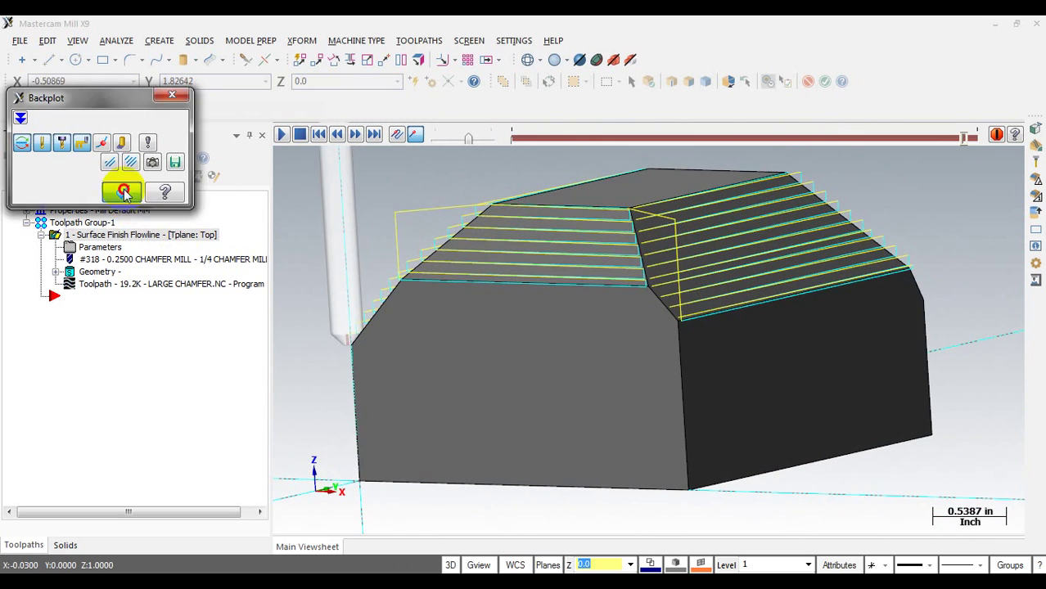
Change the flowline cutting method to Zigzag and regenerate the toolpath
left_click(94, 247)
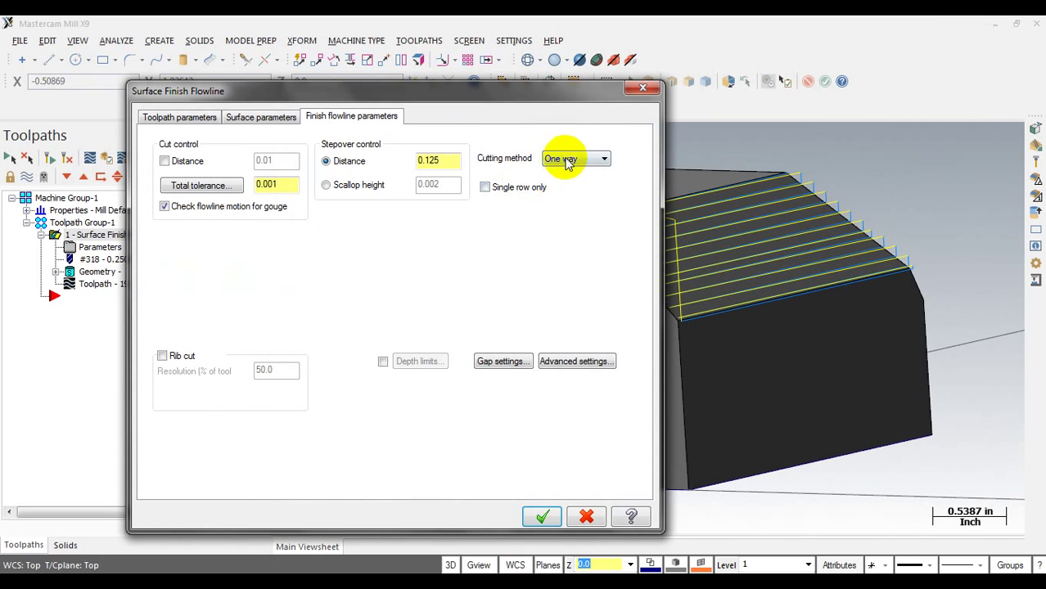
left_click(573, 182)
left_click(538, 515)
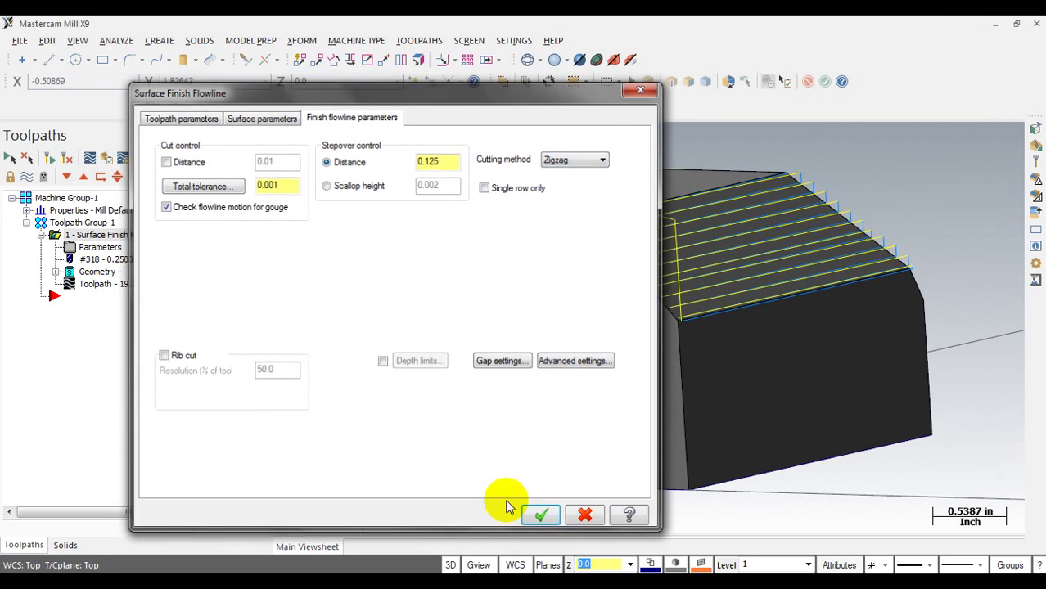
left_click(68, 159)
Backplot the zigzag toolpath over all three chamfered faces and close the backplot
scroll(794, 306, "down", 2)
mouse_move(793, 306)
middle_mouse_down()
mouse_move(761, 296)
mouse_move(789, 306)
middle_mouse_up()
left_click(145, 284)
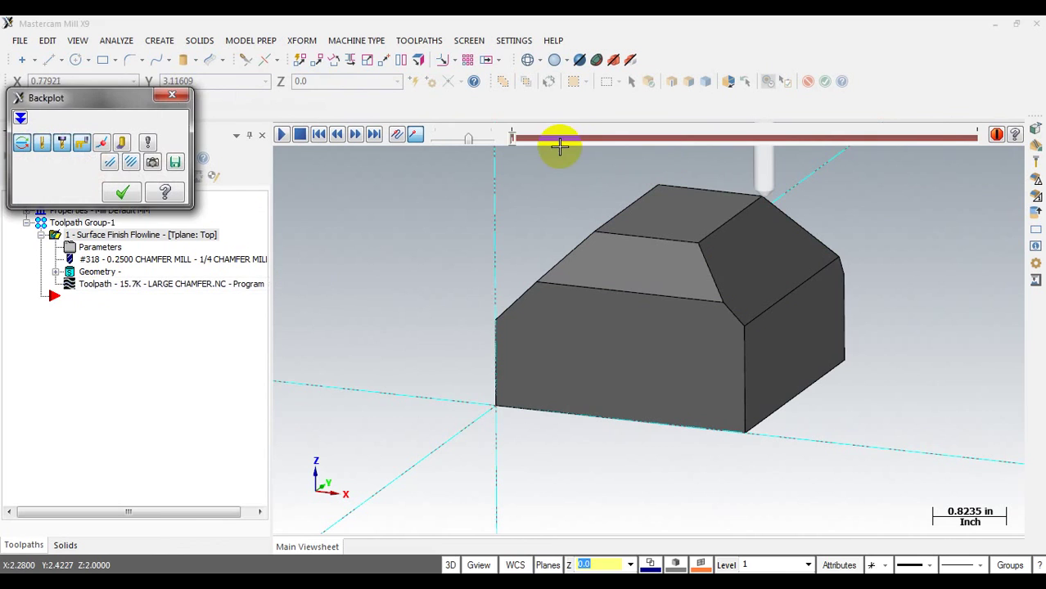
left_click_drag(513, 139, 863, 141)
mouse_move(560, 241)
middle_mouse_down()
mouse_move(642, 227)
mouse_move(651, 236)
middle_mouse_up()
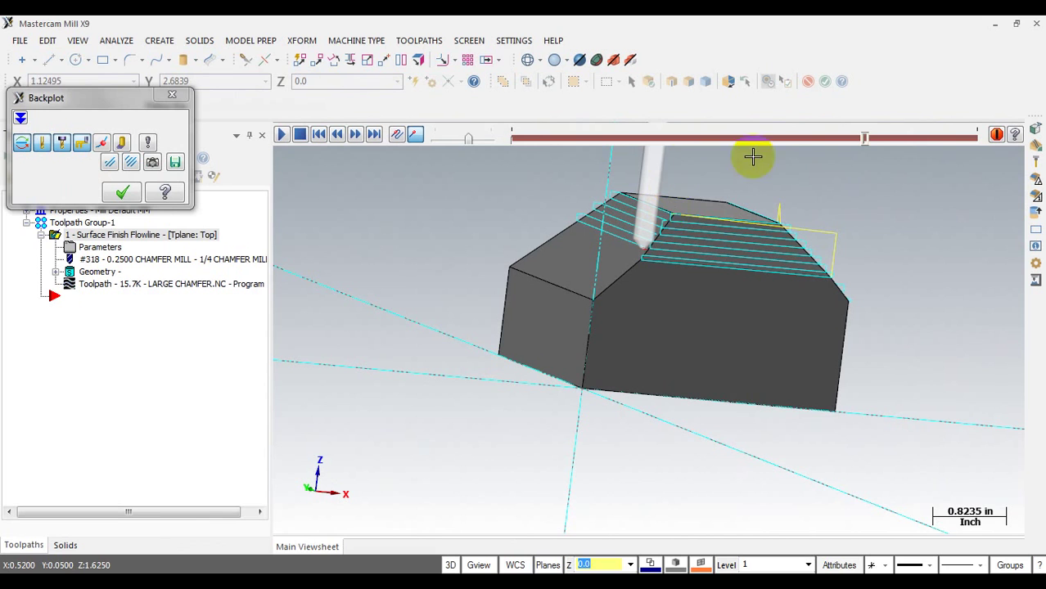
left_click_drag(863, 140, 972, 137)
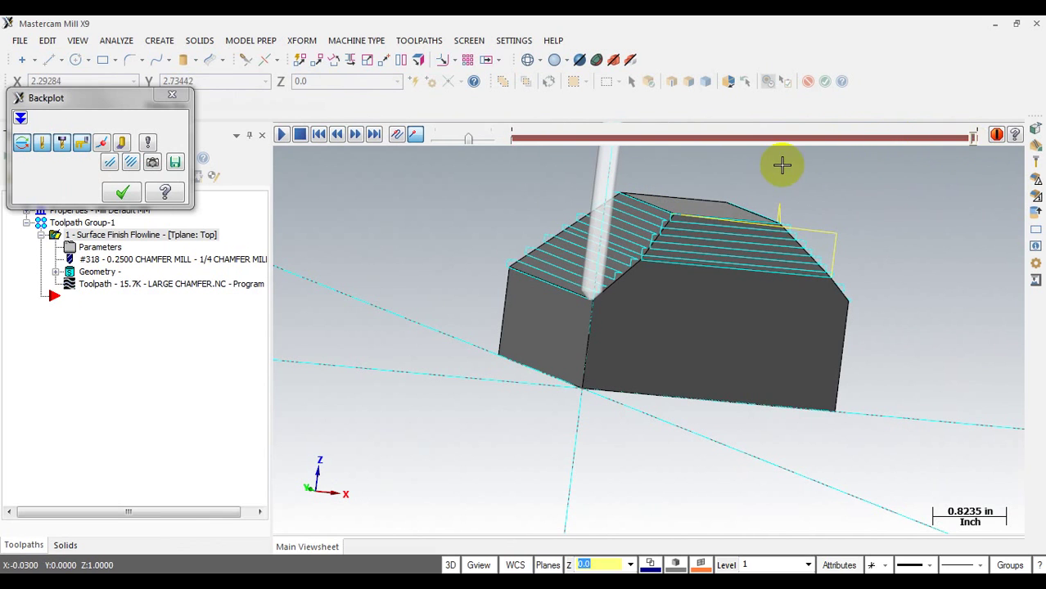
left_click(121, 192)
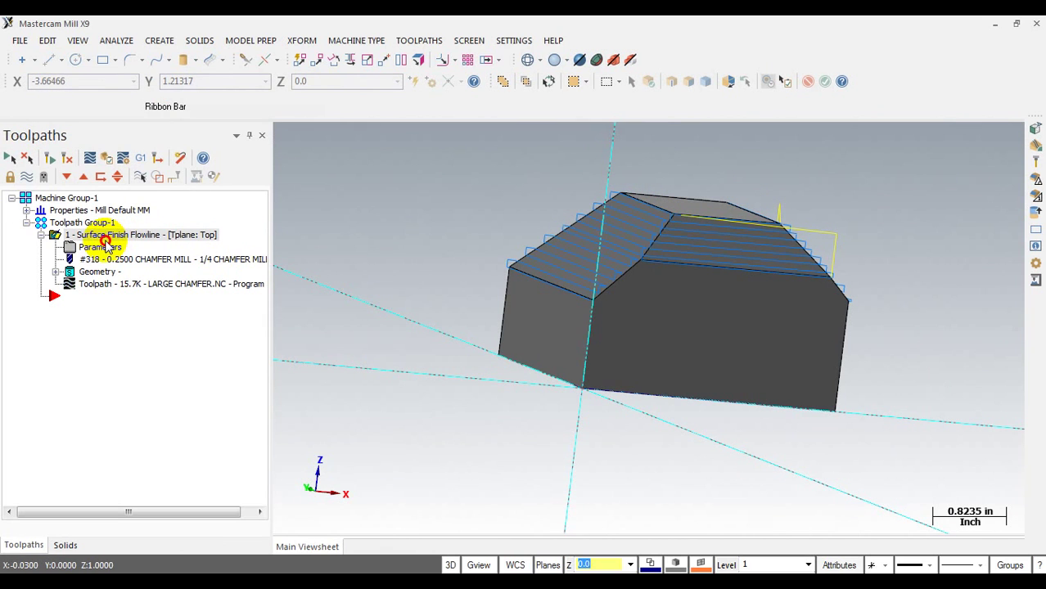
Set the gap motion that keeps the tool down to Direct in the flowline gap settings and accept the parameters
left_click(109, 252)
left_click(481, 360)
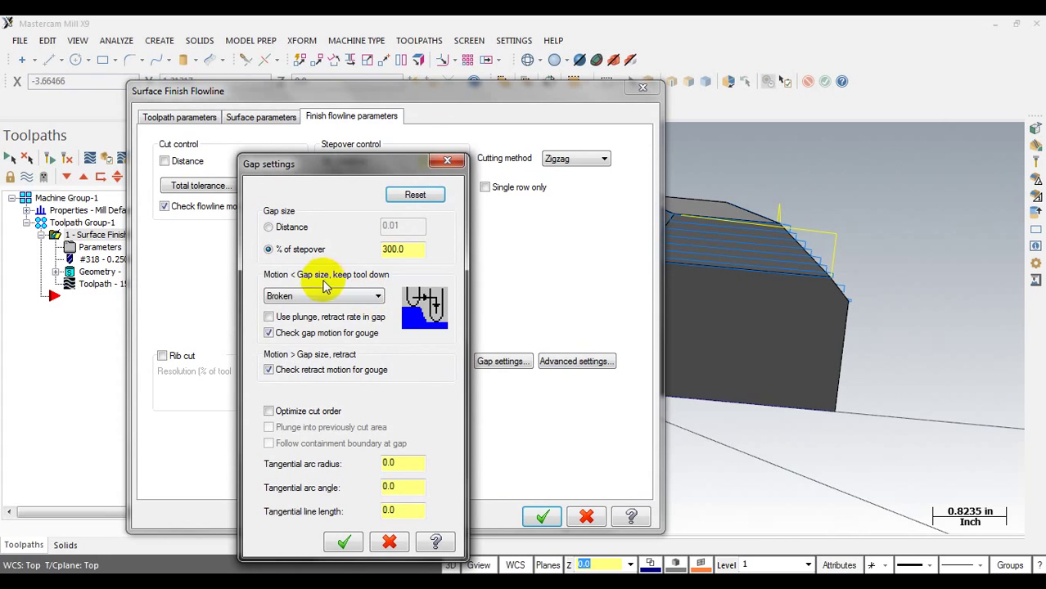
left_click(315, 297)
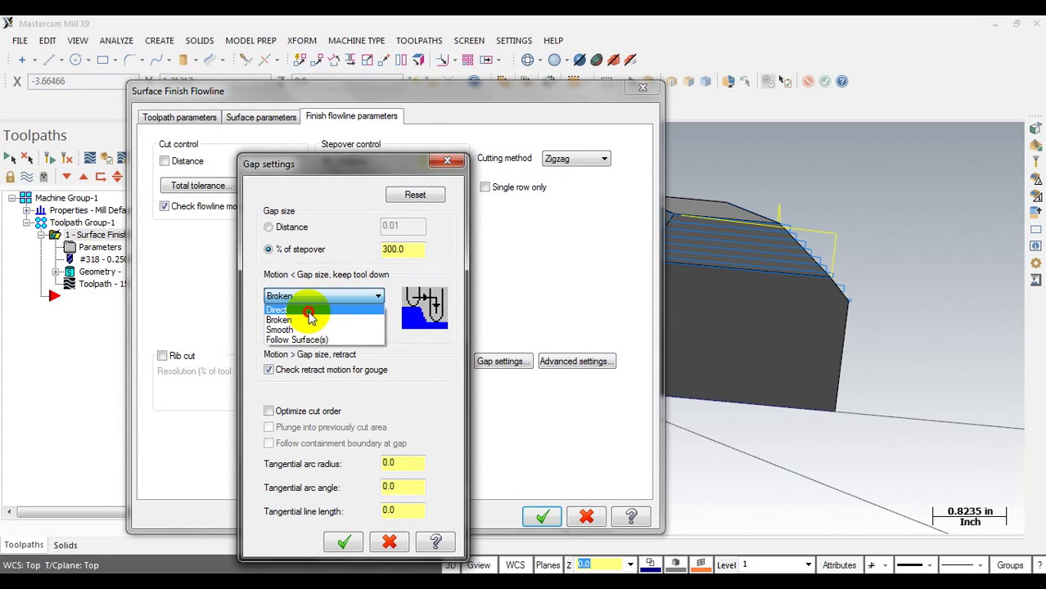
left_click(309, 306)
left_click(336, 544)
left_click(540, 516)
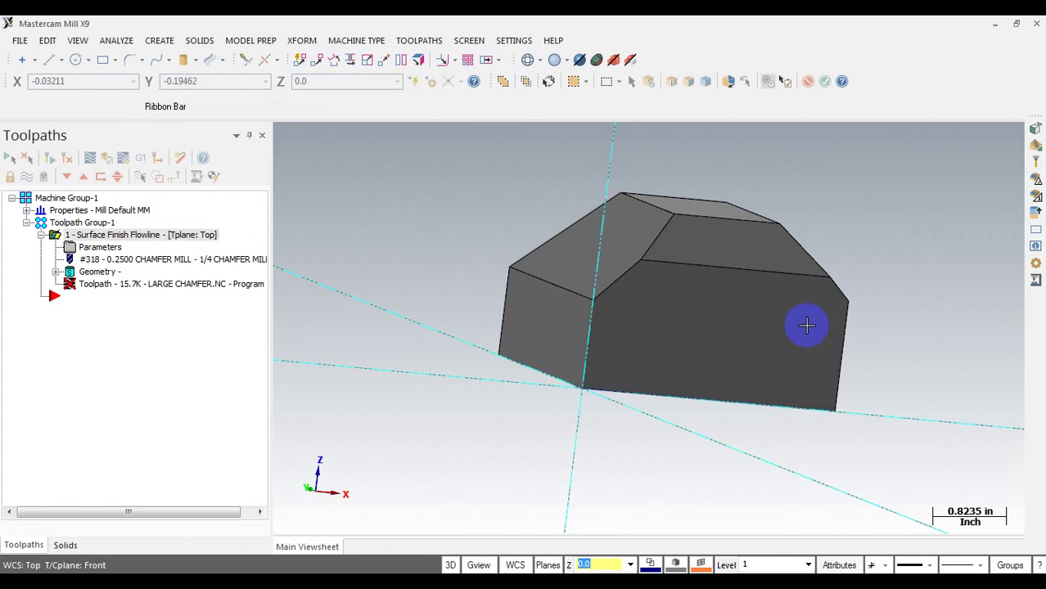
Regenerate the flowline toolpath and backplot it across the three chamfered faces, inspecting the tool's contact and the transitions between passes
left_click(50, 160)
left_click(90, 157)
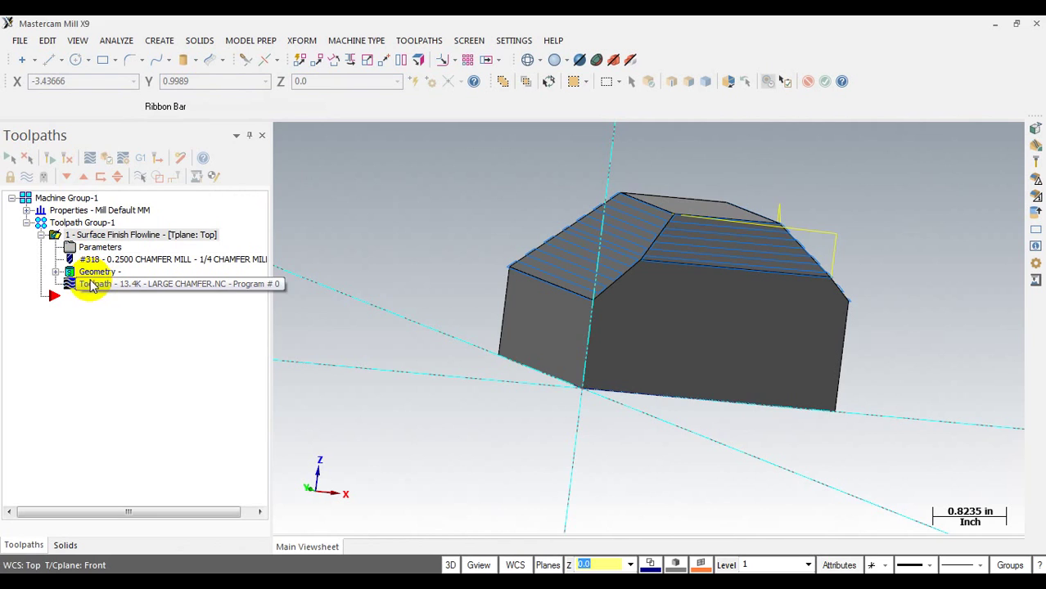
scroll(717, 215, "up", 3)
left_click_drag(514, 136, 653, 138)
middle_click_drag(752, 257, 629, 282)
scroll(810, 236, "down", 3)
middle_click_drag(810, 235, 823, 219)
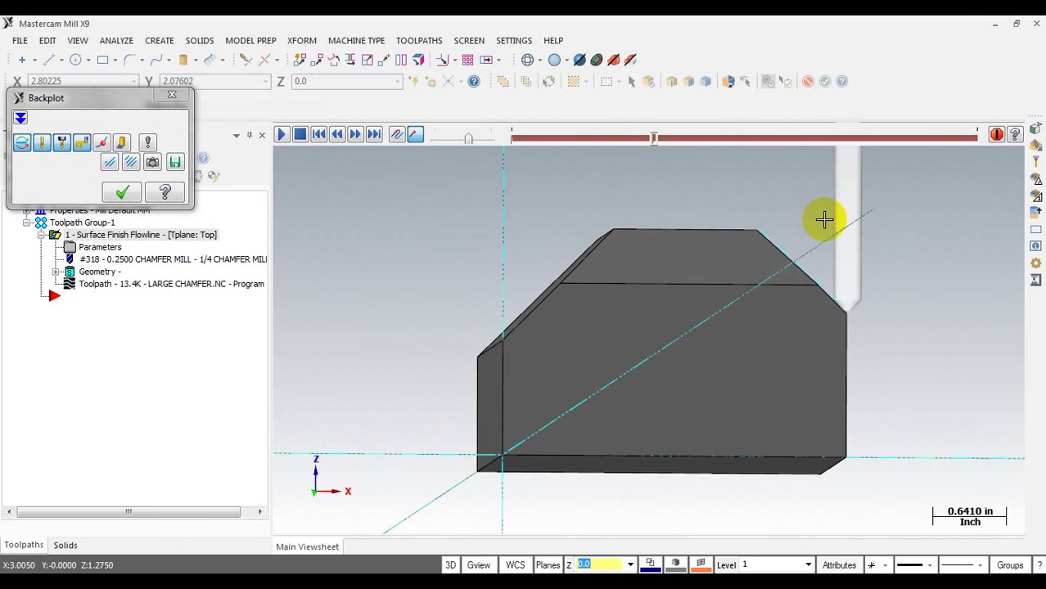
scroll(863, 301, "up", 2)
middle_click_drag(864, 301, 827, 311)
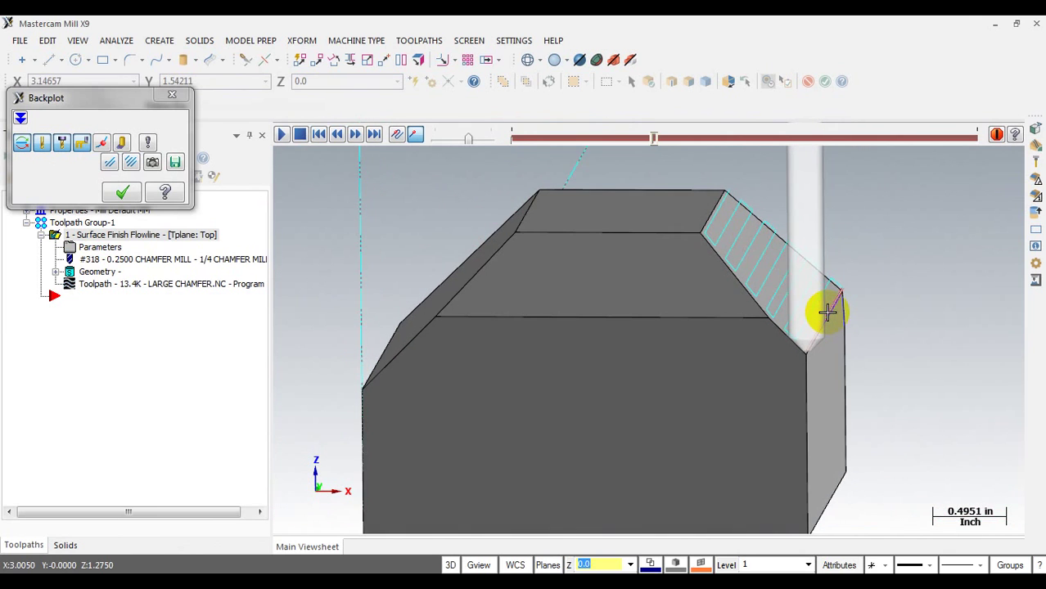
scroll(668, 175, "down", 3)
left_click_drag(657, 140, 931, 138)
Check the cycle time in the backplot's information and close the backplot
left_click(21, 119)
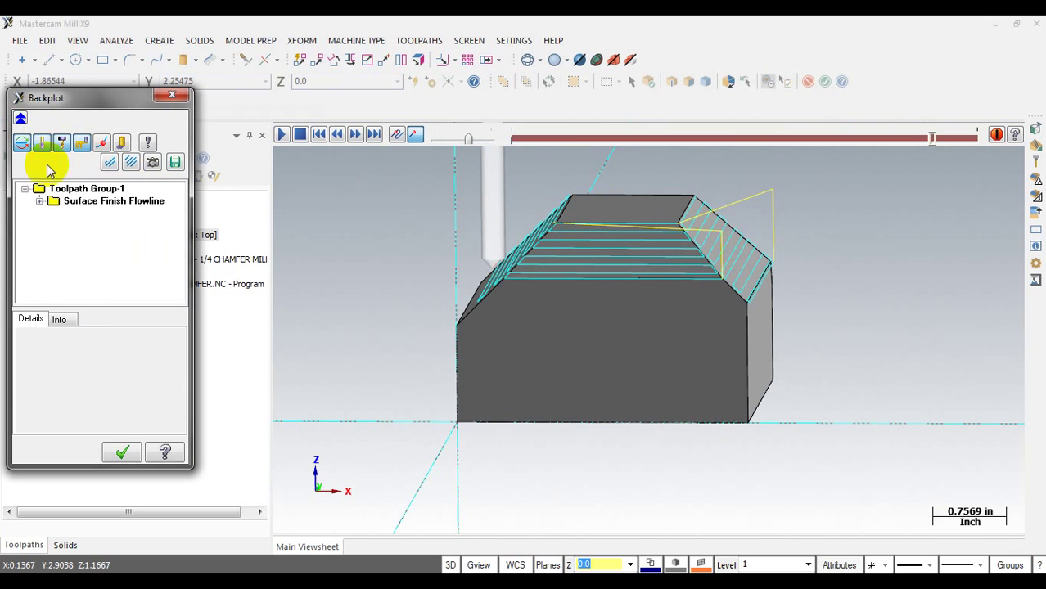
left_click(60, 318)
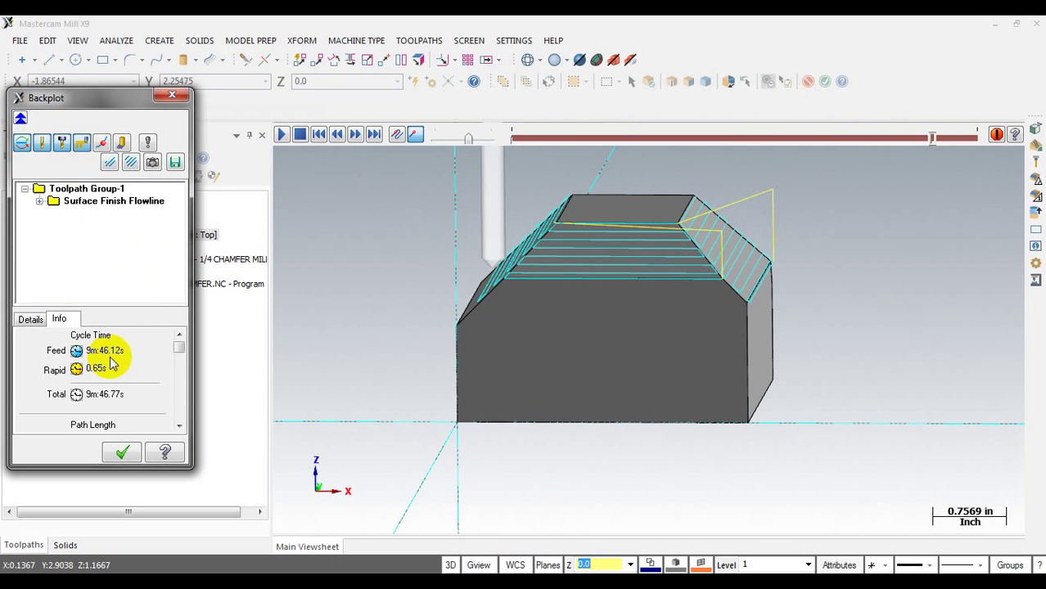
left_click(171, 95)
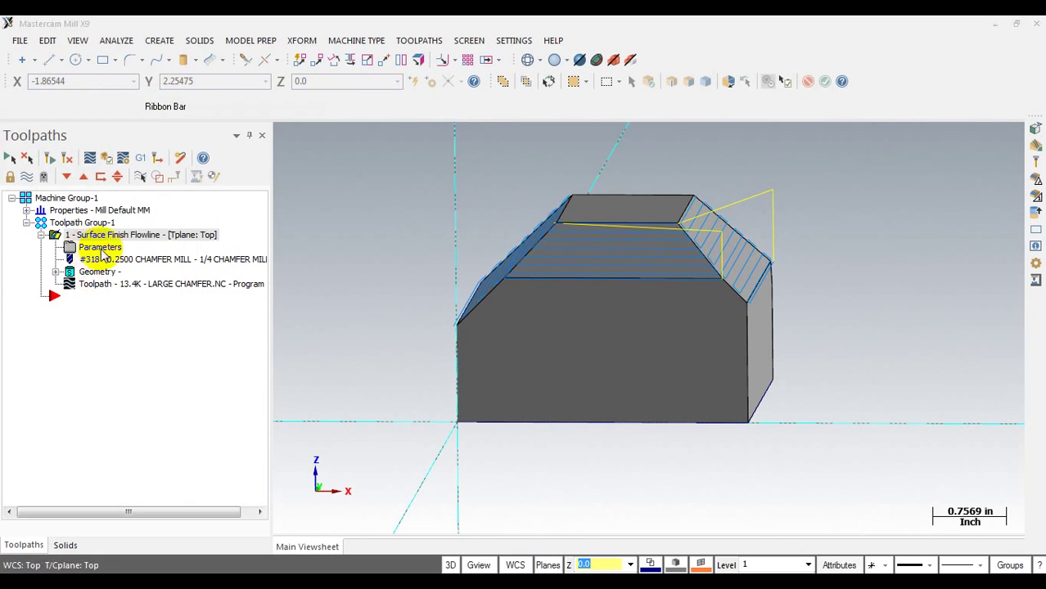
Set the flowline toolpath's spindle speed to 6000 and its feed and plunge rates to 20, and accept the parameters
left_click(102, 249)
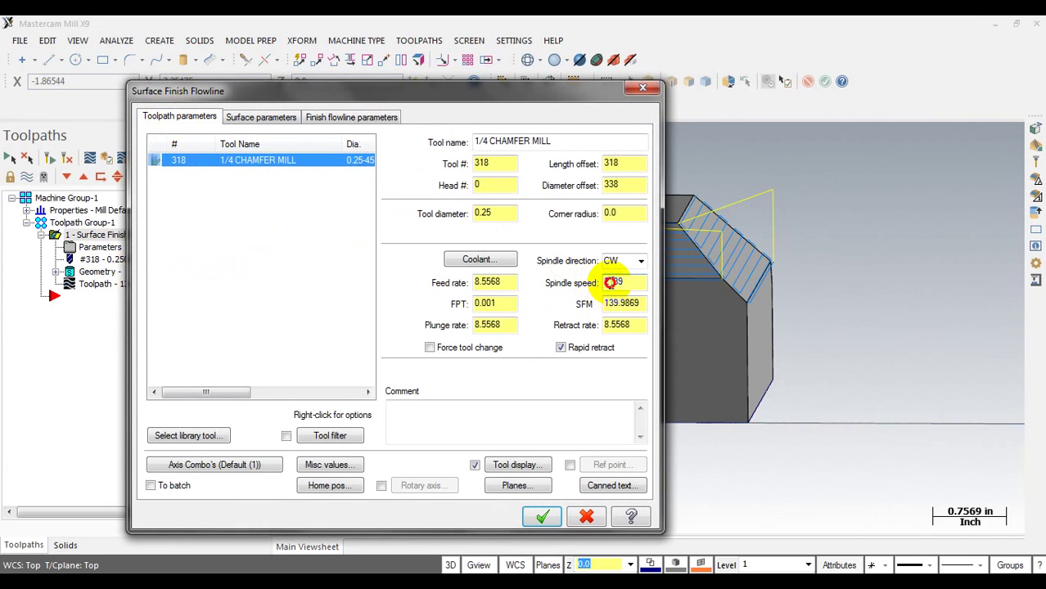
double_click(610, 283)
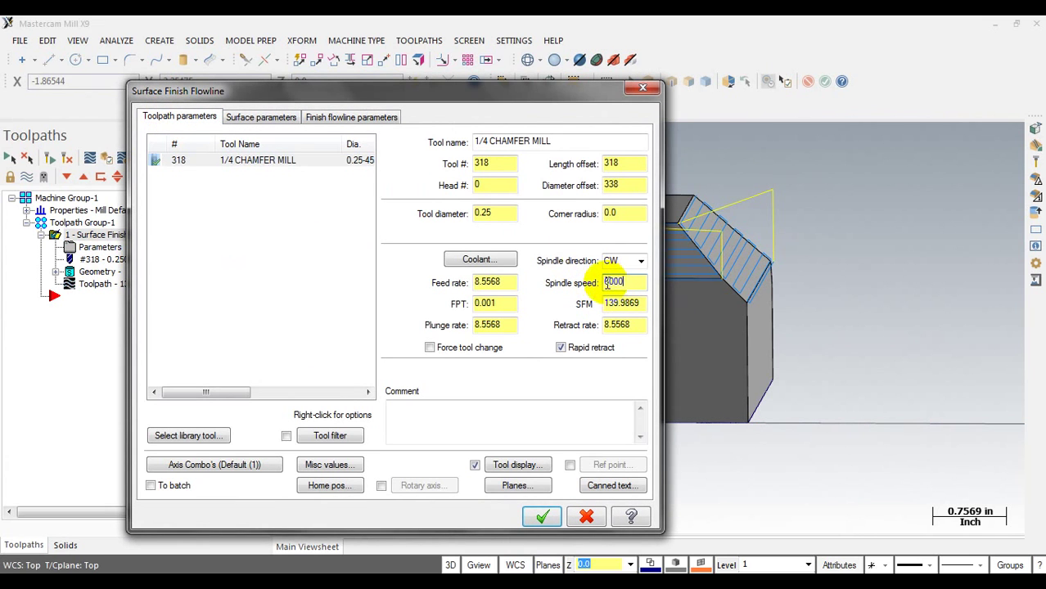
left_click(486, 279)
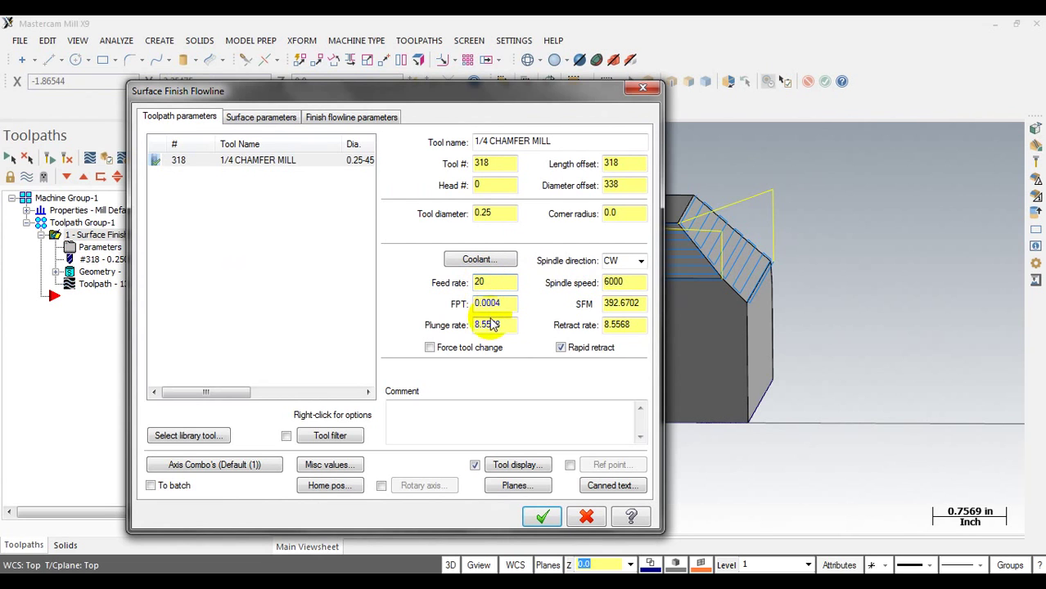
left_click(542, 516)
Check the cycle time at the new feeds, backplot the toolpath into the front chamfer and close the backplot
left_click(97, 284)
left_click(59, 319)
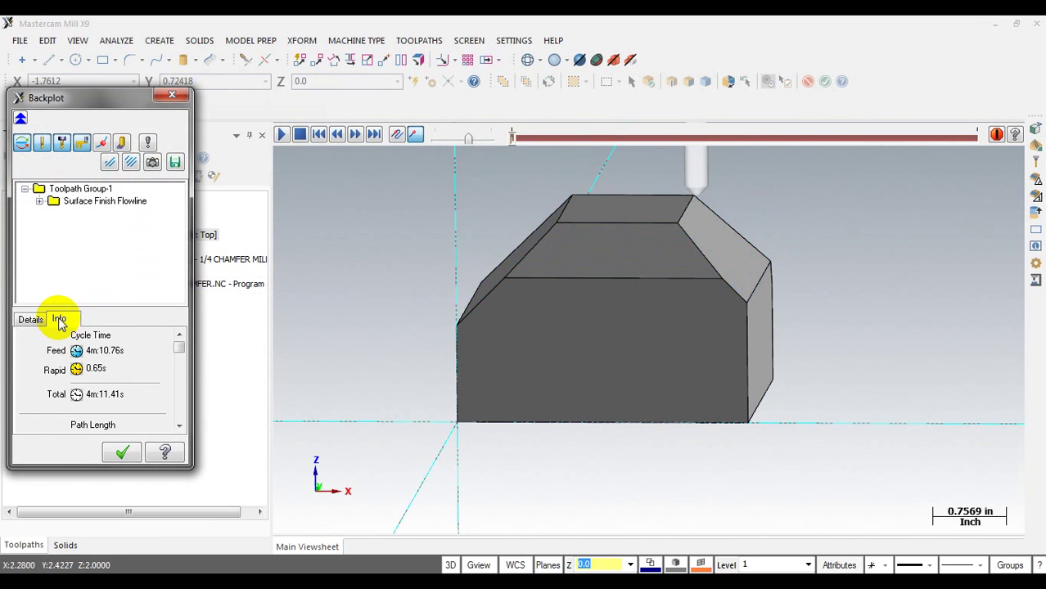
scroll(630, 343, "down", 1)
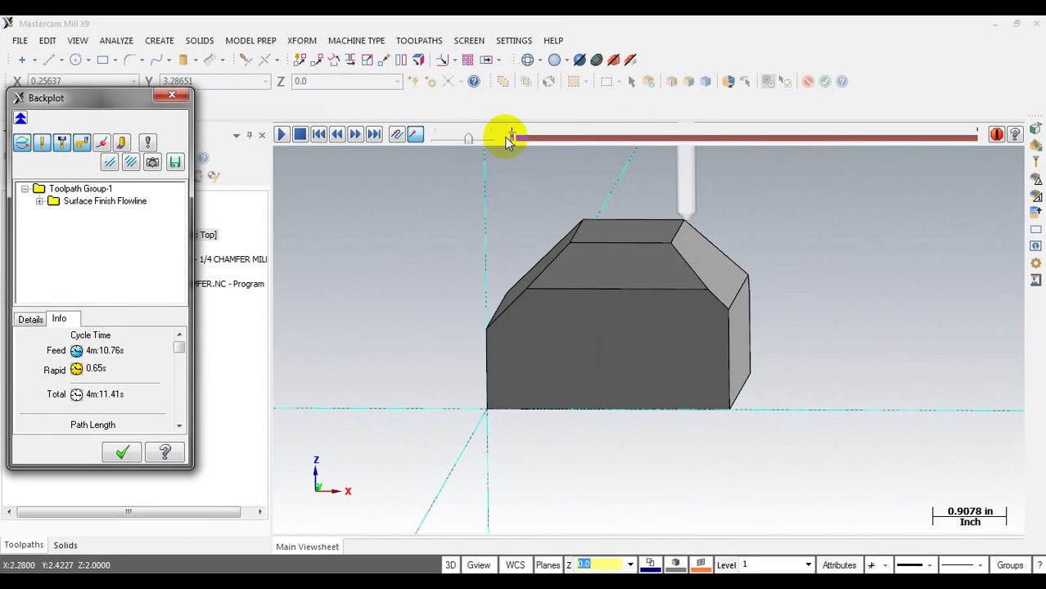
left_click_drag(514, 135, 700, 135)
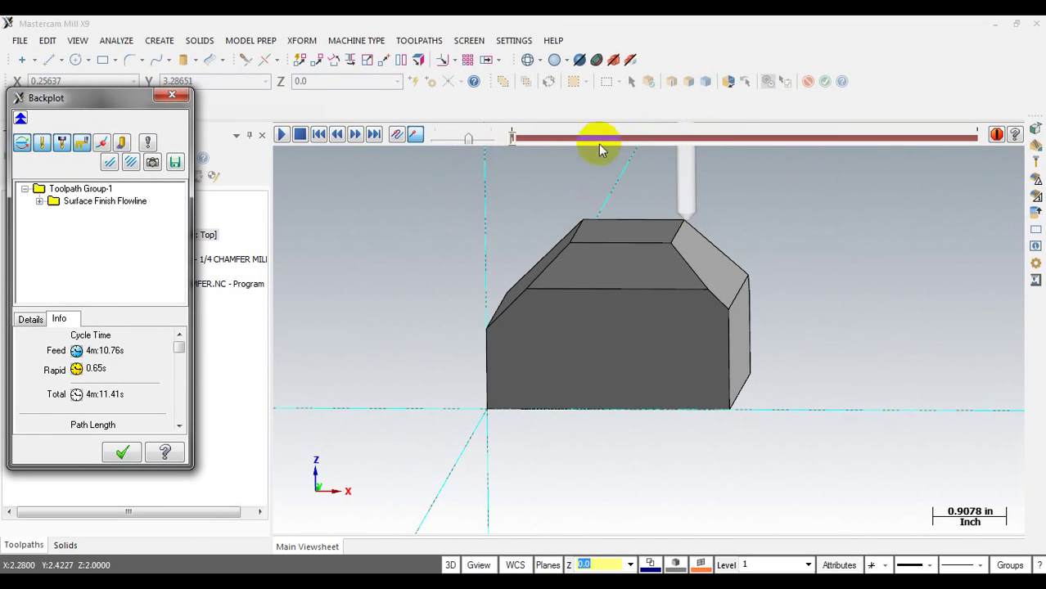
left_click(509, 136)
scroll(690, 240, "up", 2)
middle_click_drag(670, 272, 694, 174)
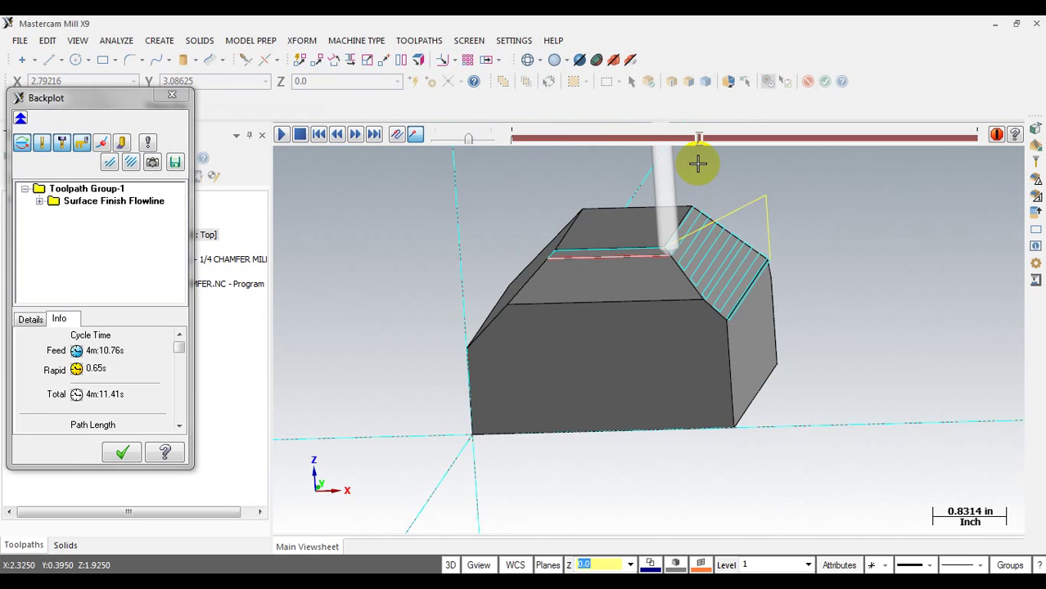
middle_click_drag(533, 279, 621, 286)
left_click(122, 452)
In the Tool Manager, add another 1/4 CHAMFER MILL from the Mill_Inch library to Machine Group-1
mouse_move(489, 321)
middle_mouse_down()
mouse_move(602, 292)
mouse_move(495, 327)
middle_mouse_up()
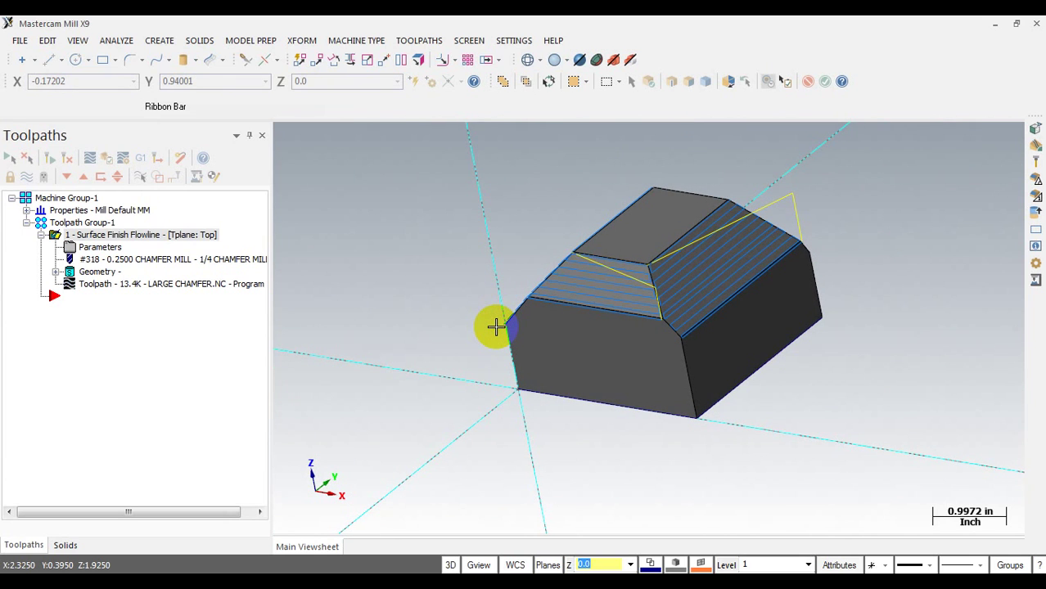
middle_click_drag(601, 278, 662, 217)
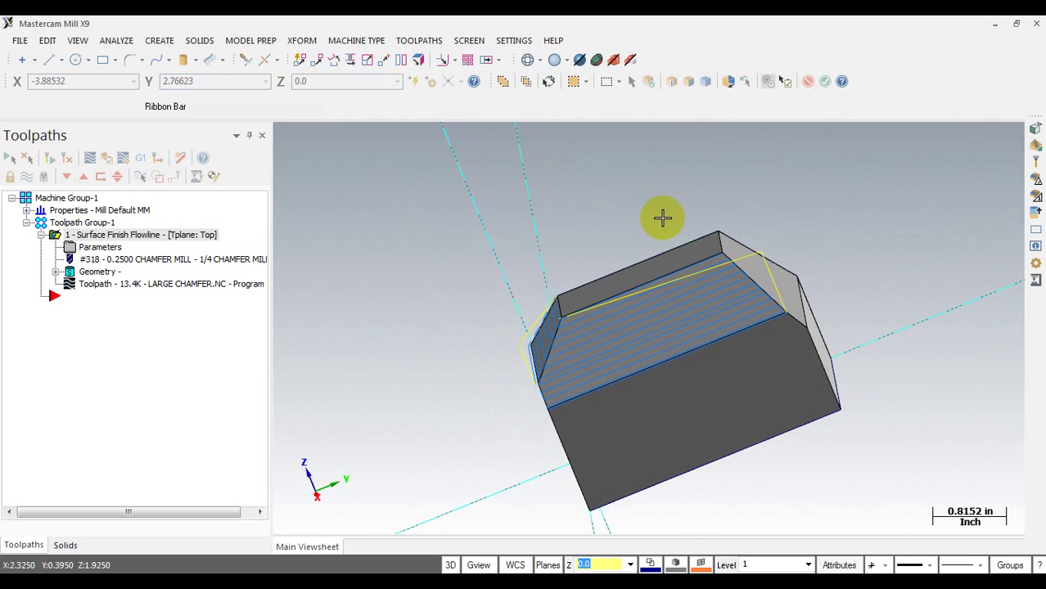
left_click(513, 41)
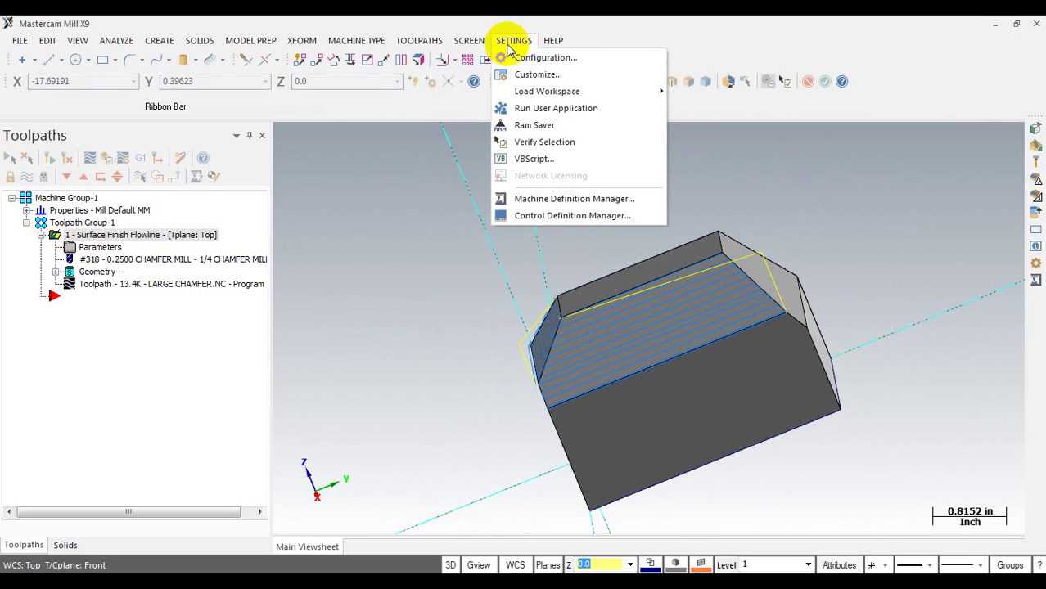
mouse_move(419, 41)
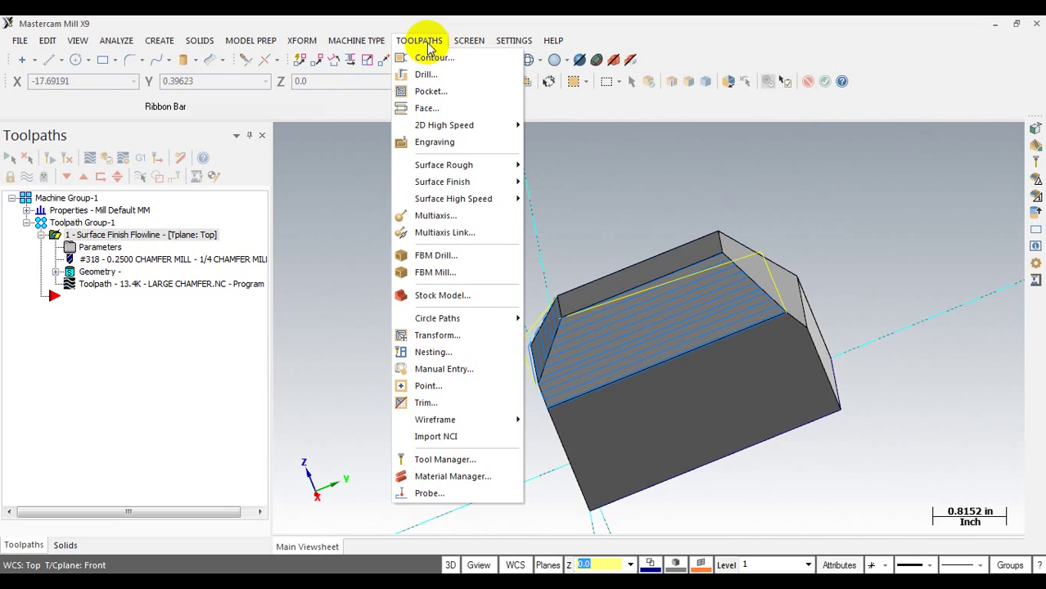
left_click(431, 461)
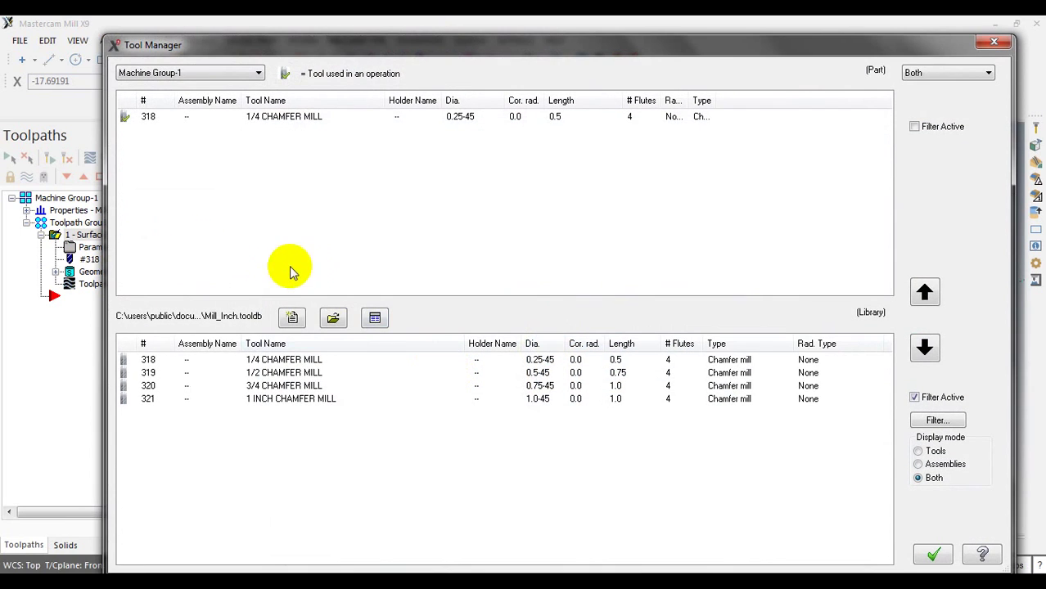
double_click(299, 360)
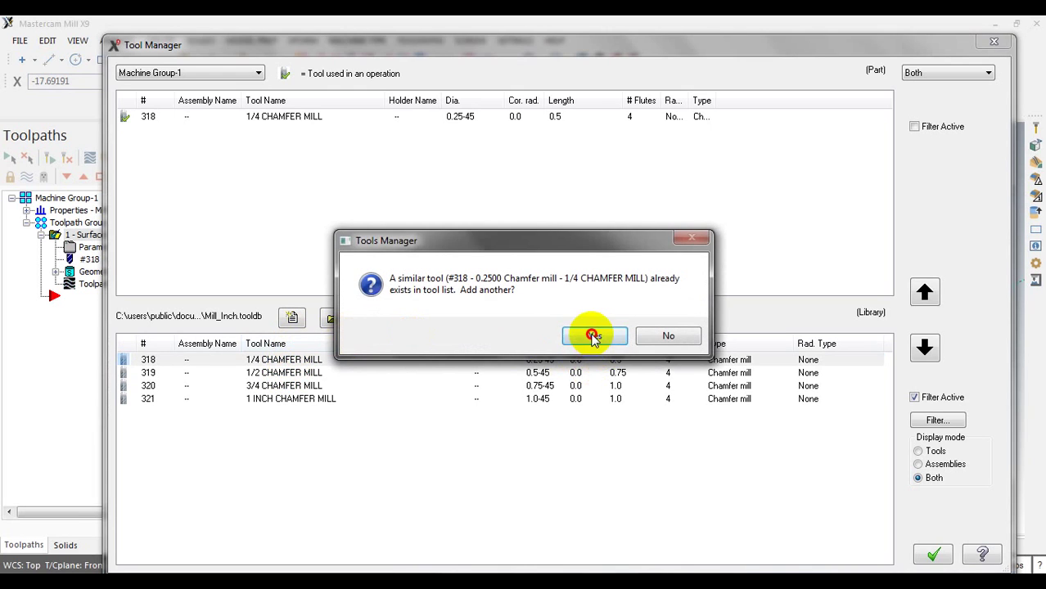
left_click(596, 335)
Set the chamfer angle of the newly added, unused 1/4 chamfer mill to 30 degrees and accept the Tool Manager changes
left_click(282, 129)
right_click(282, 129)
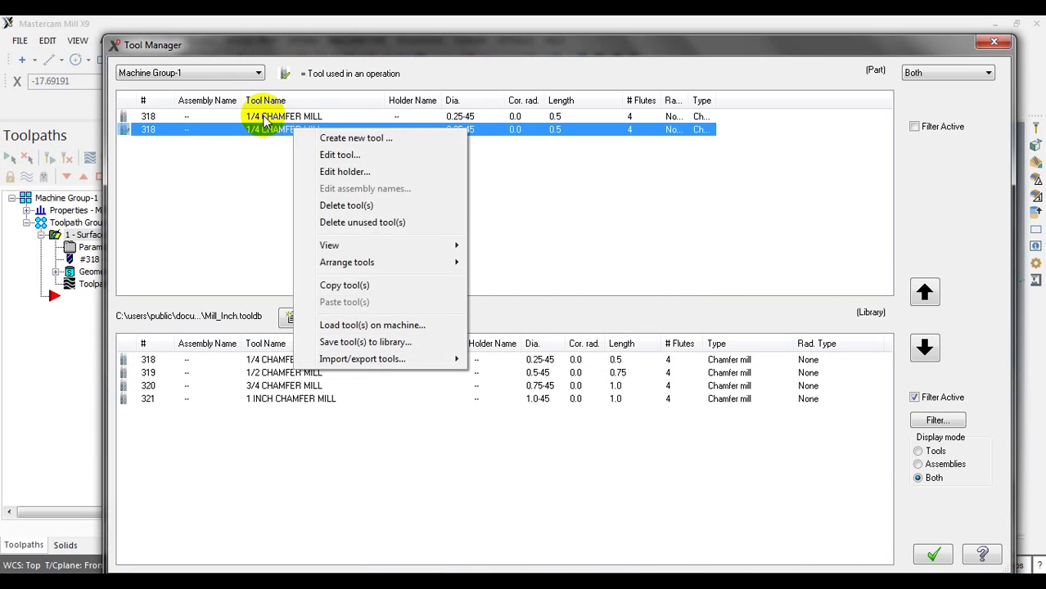
left_click(266, 119)
right_click(266, 118)
left_click(317, 146)
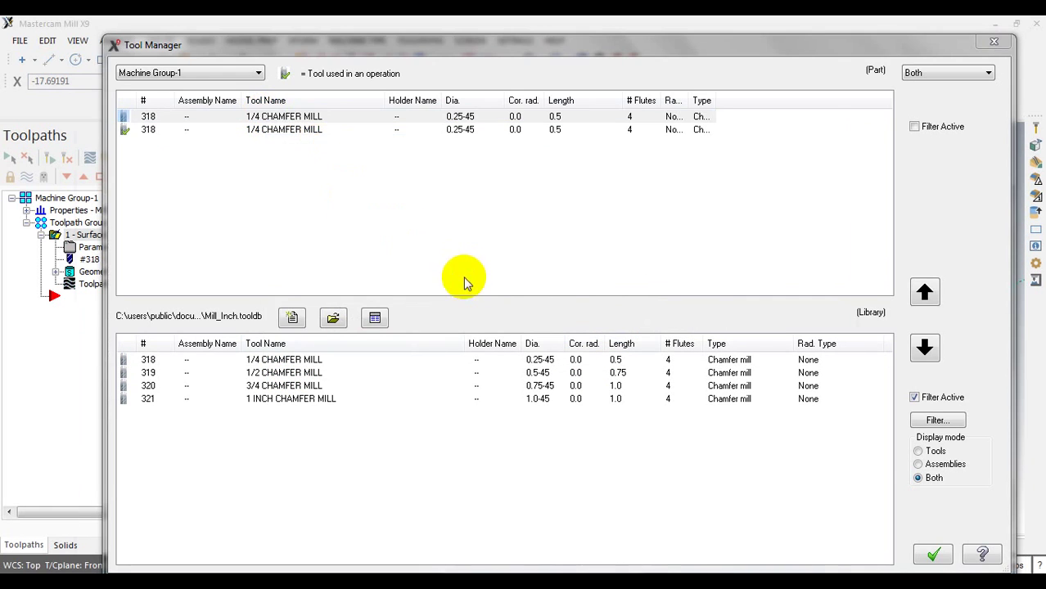
left_click(415, 274)
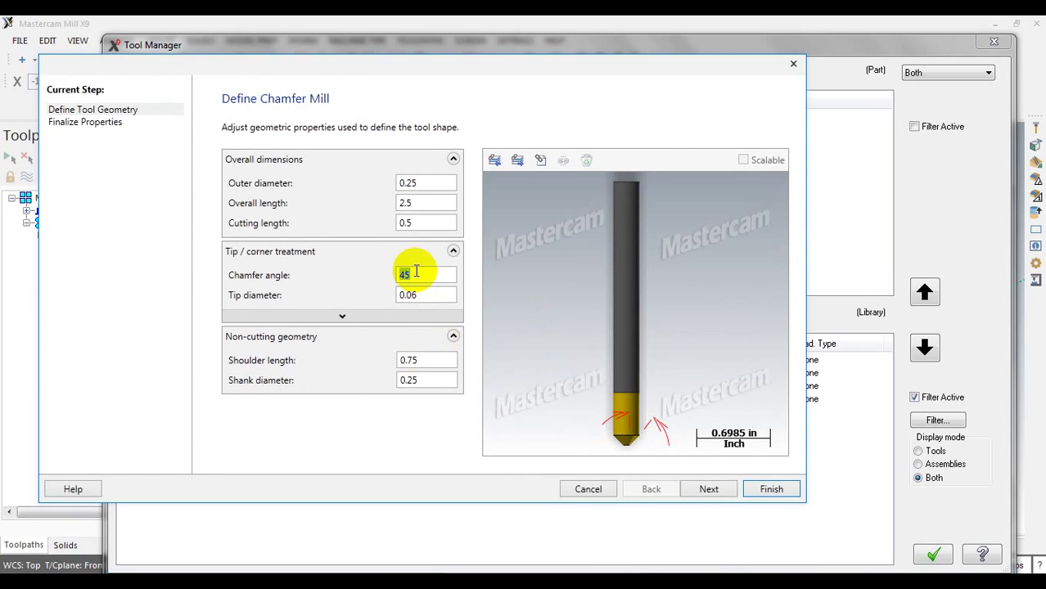
type("30")
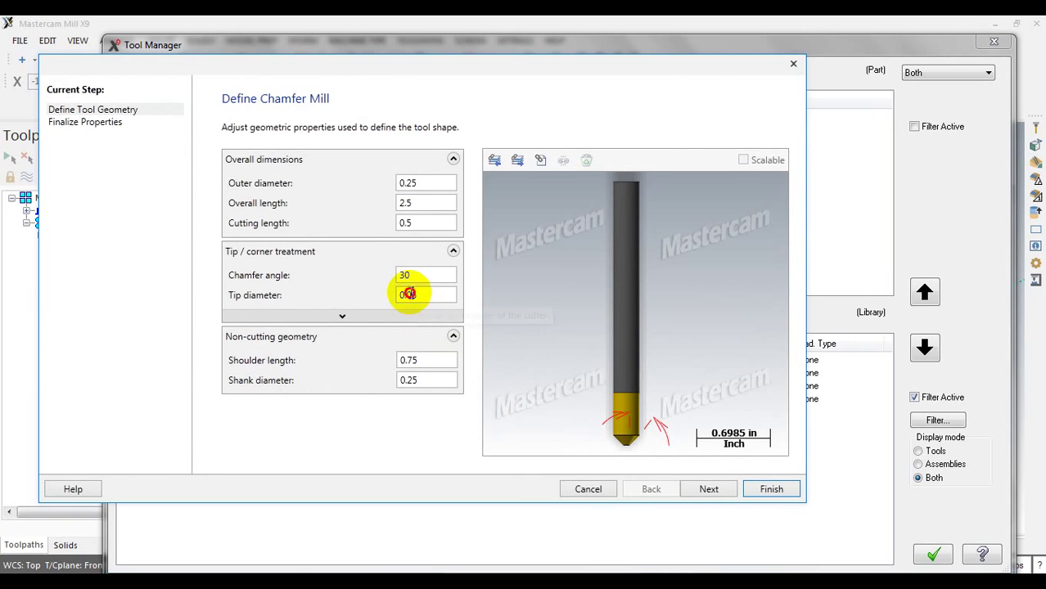
left_click(409, 295)
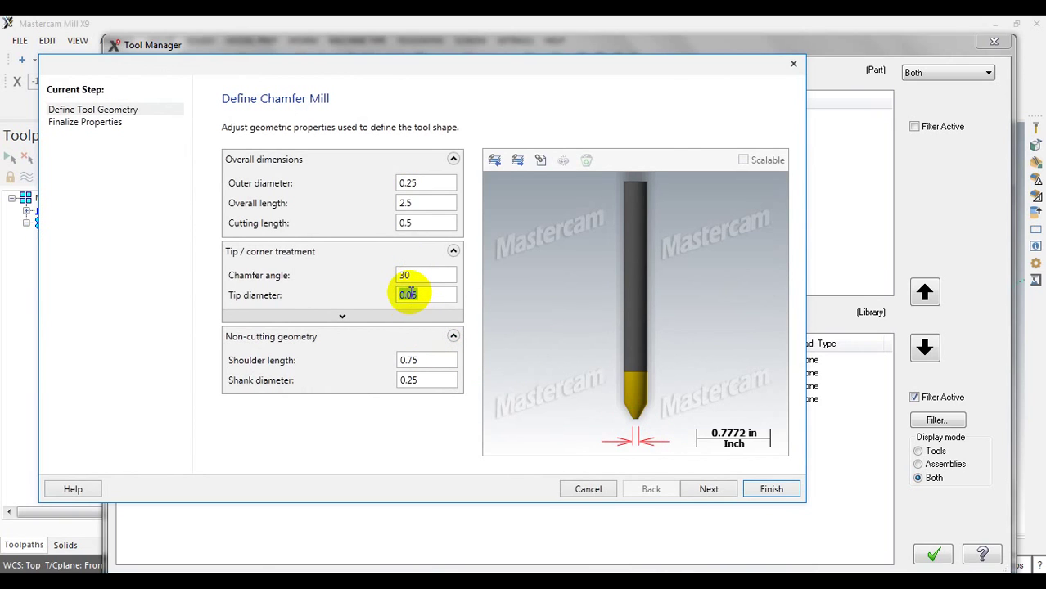
left_click(760, 490)
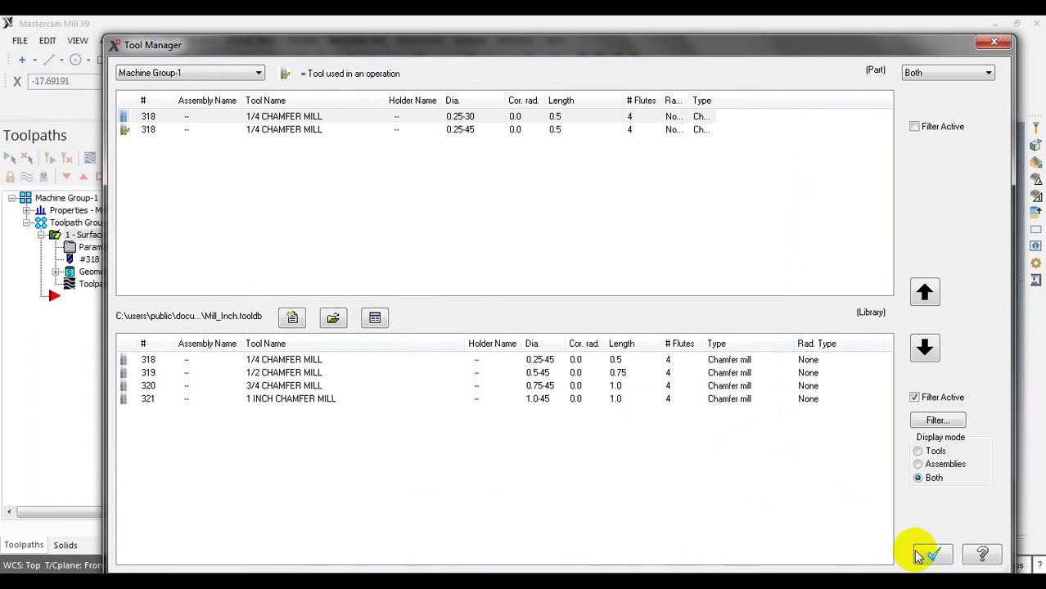
left_click(919, 555)
Duplicate the Surface Finish Flowline operation in Toolpath Group-1 and review the tools listed in the copy's parameters
right_click(84, 234)
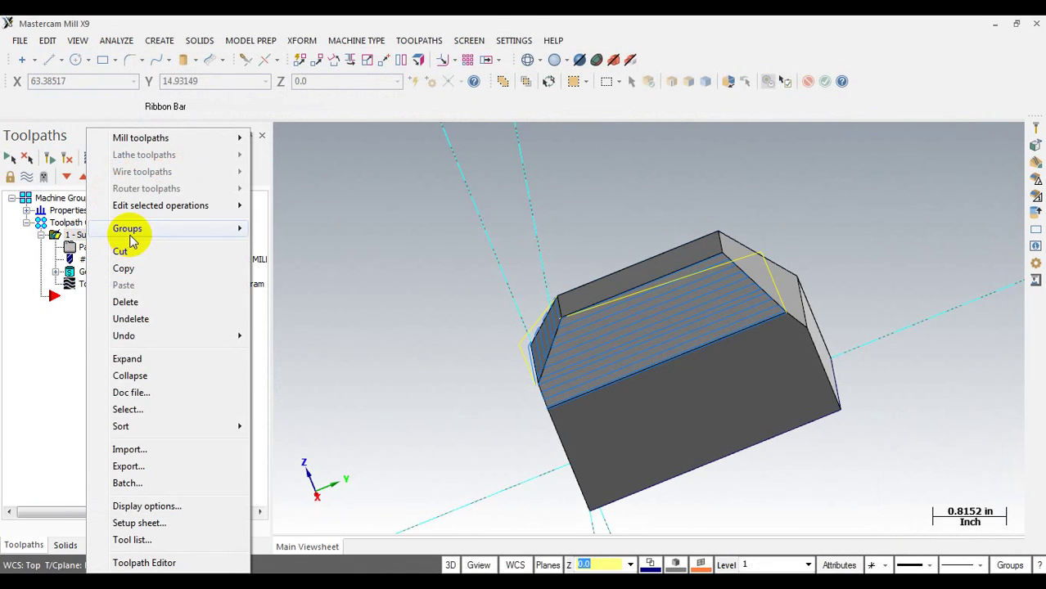
left_click(144, 270)
right_click(70, 235)
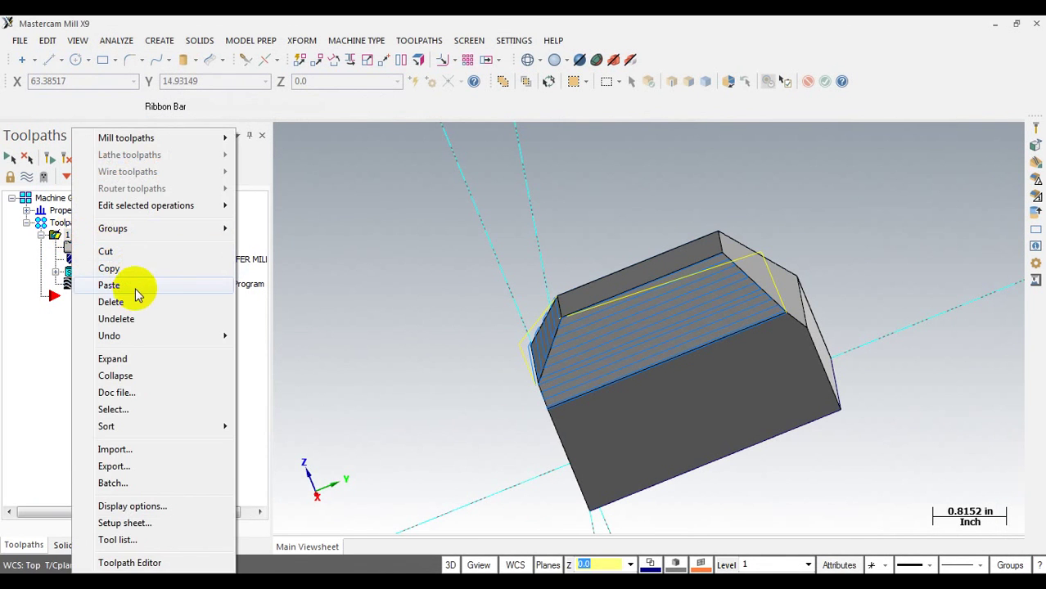
left_click(135, 291)
left_click(101, 309)
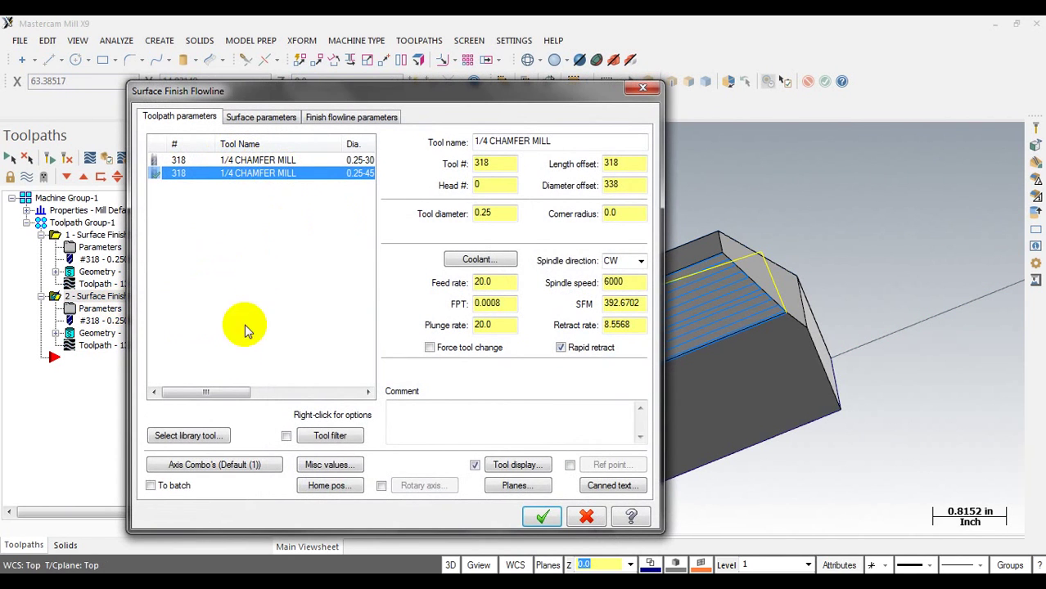
left_click(643, 87)
In the Tool Manager, rename the 30-degree 1/4 chamfer mill to 30 DEG CHAMFER MILL and accept the changes
left_click(526, 43)
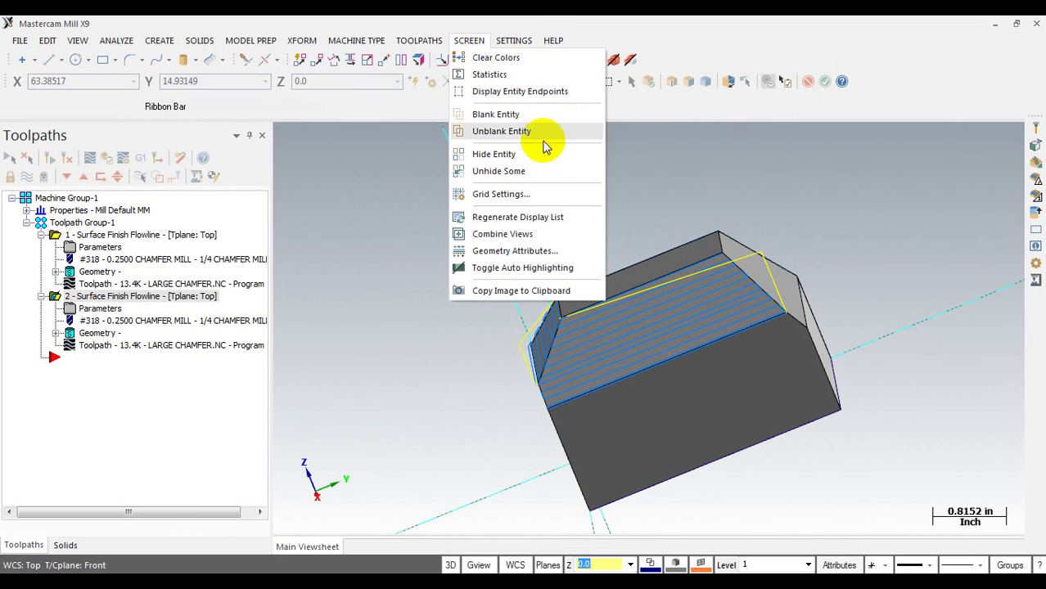
mouse_move(427, 43)
left_click(438, 459)
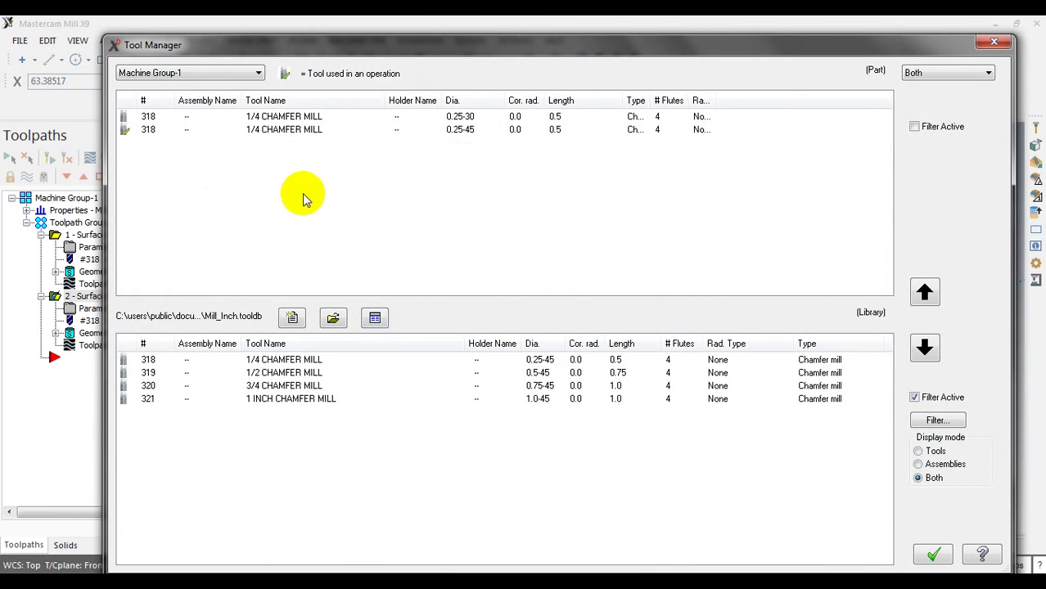
left_click(278, 130)
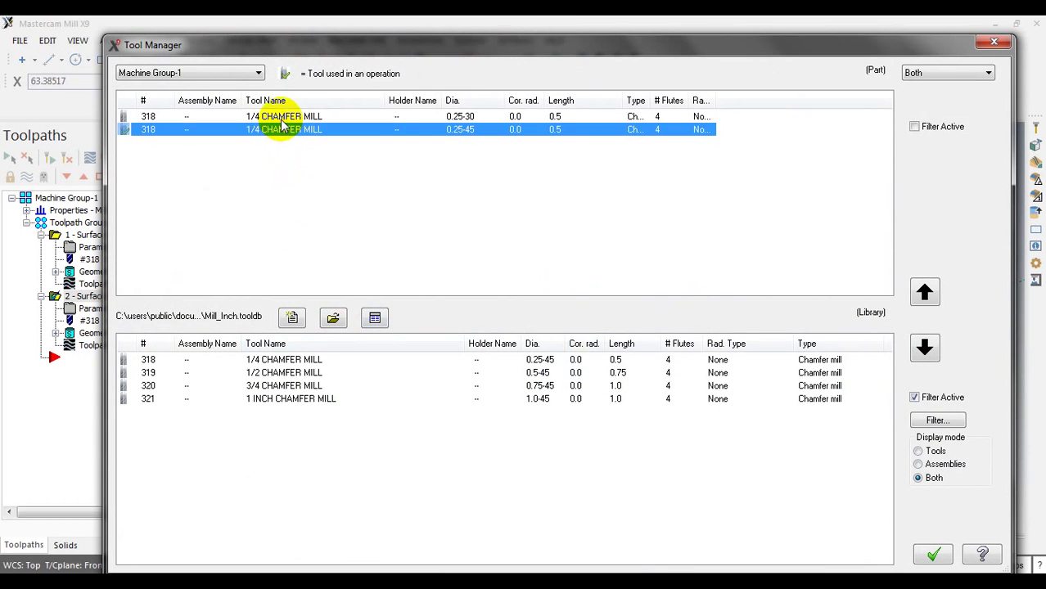
left_click(282, 119)
double_click(281, 120)
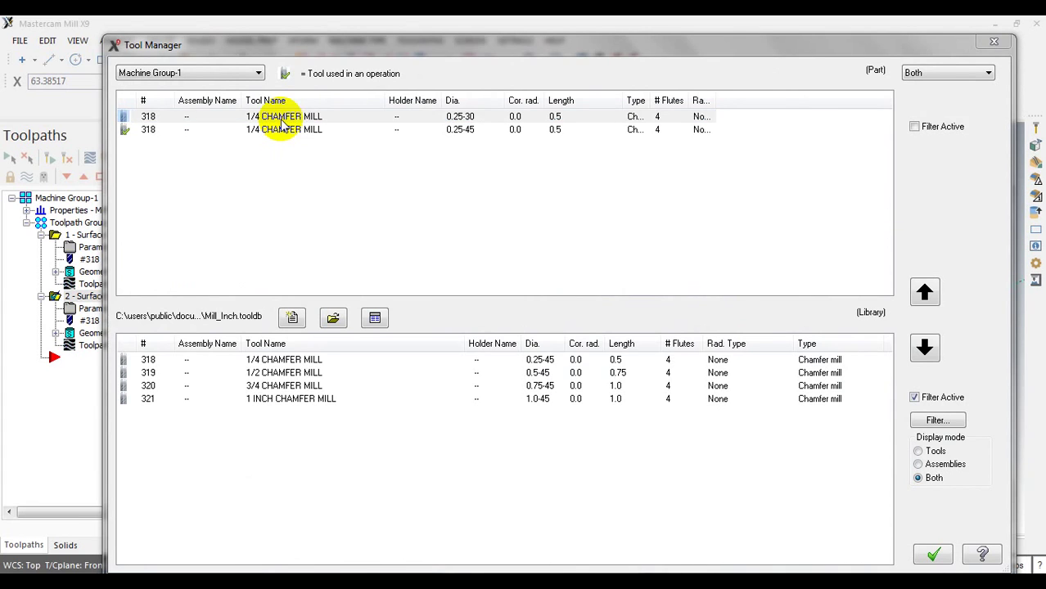
left_click(427, 278)
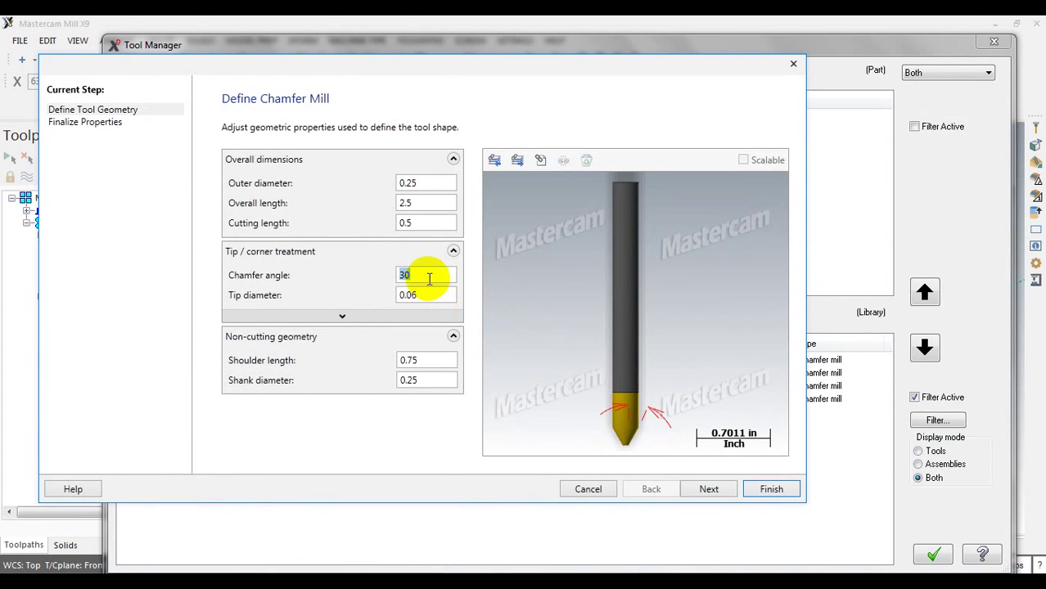
left_click(88, 123)
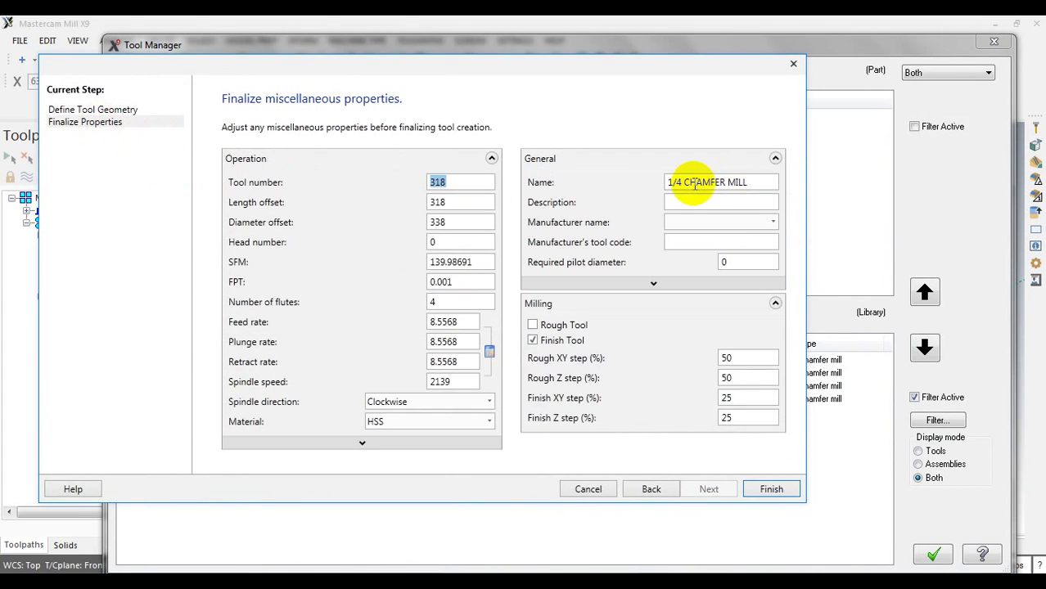
left_click_drag(684, 182, 660, 182)
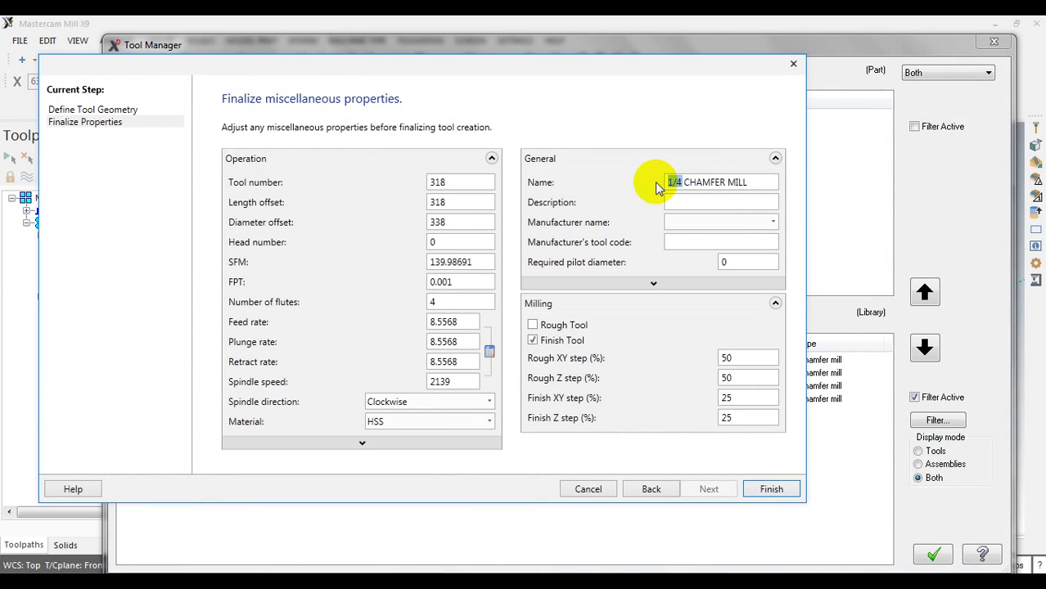
type("30 DEG")
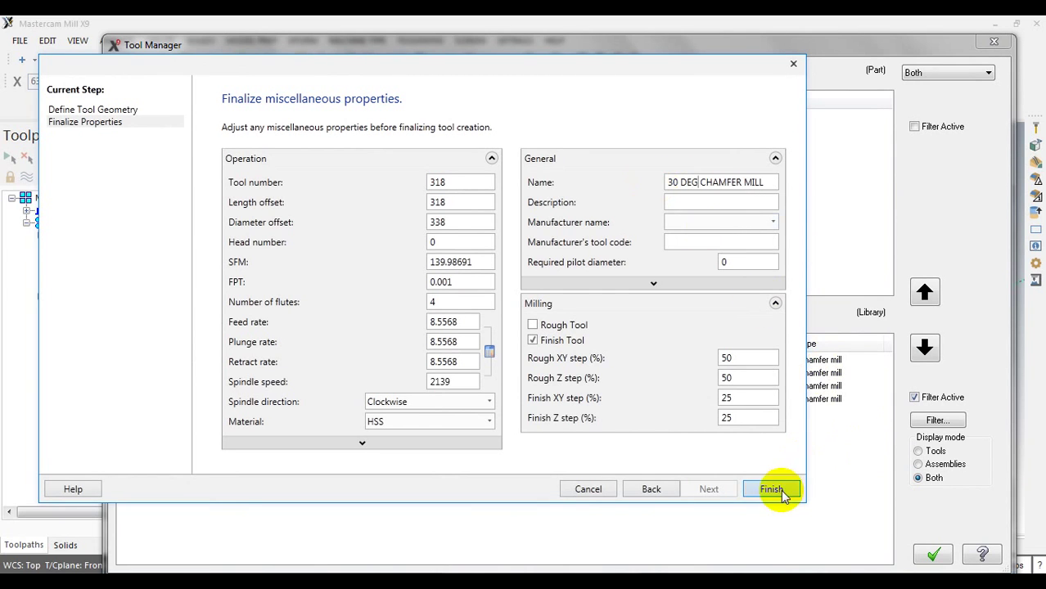
left_click(772, 489)
left_click(932, 554)
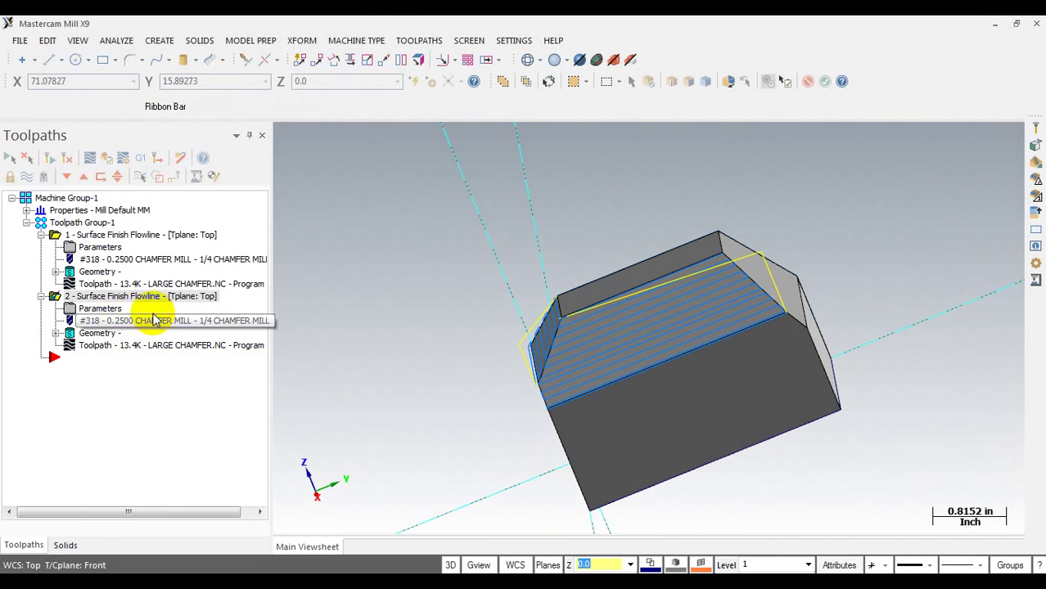
Clear all drive surfaces from the second Surface Finish Flowline operation
key("F2")
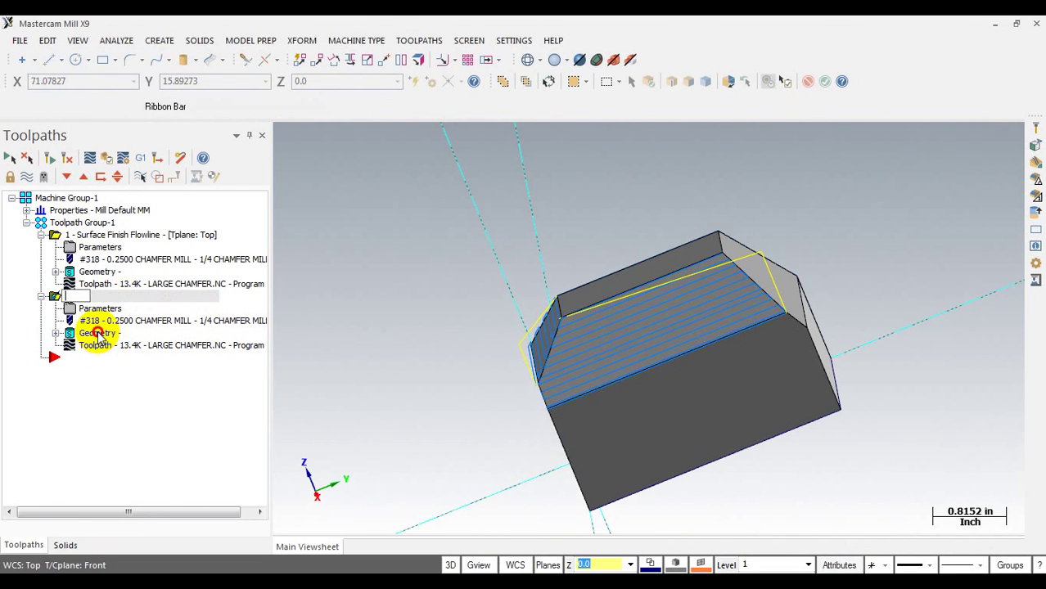
double_click(97, 334)
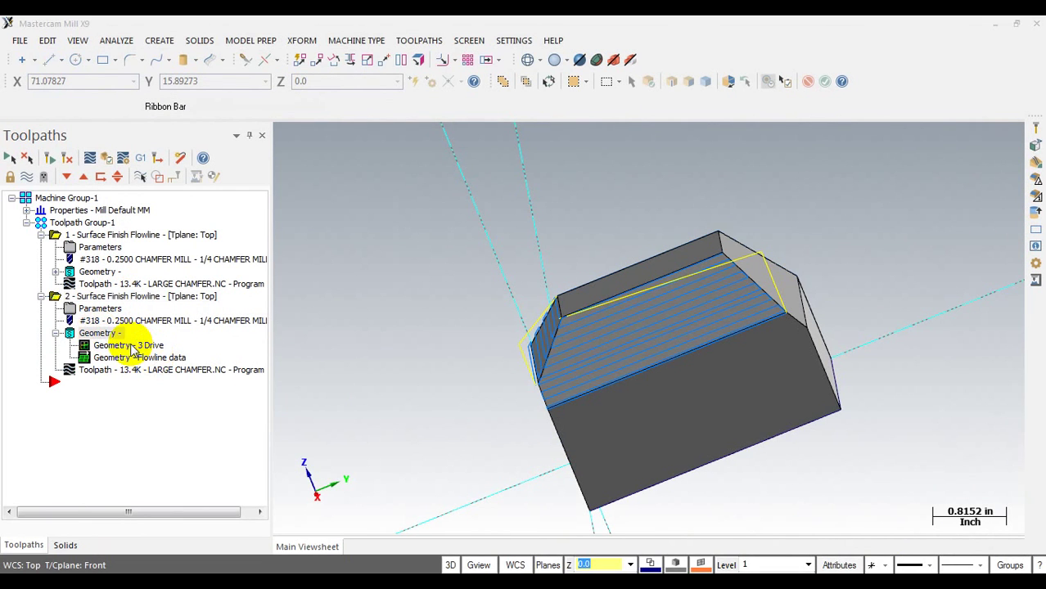
double_click(131, 347)
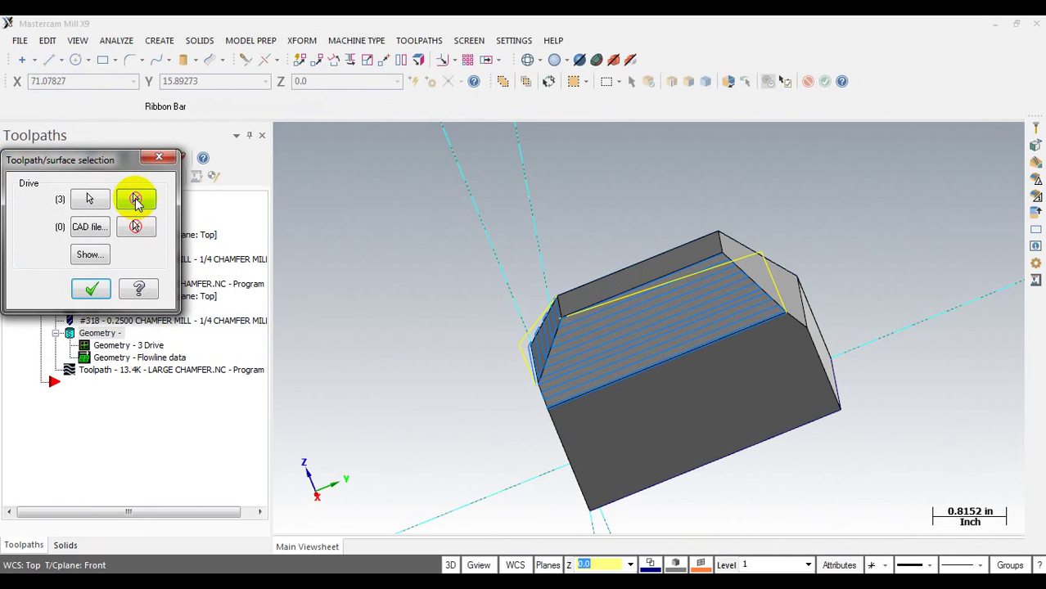
left_click(136, 200)
Assign the steep chamfer face on the +Y side as the second operation's only drive surface and accept its flowline data
left_click(86, 201)
middle_click_drag(622, 295, 691, 264)
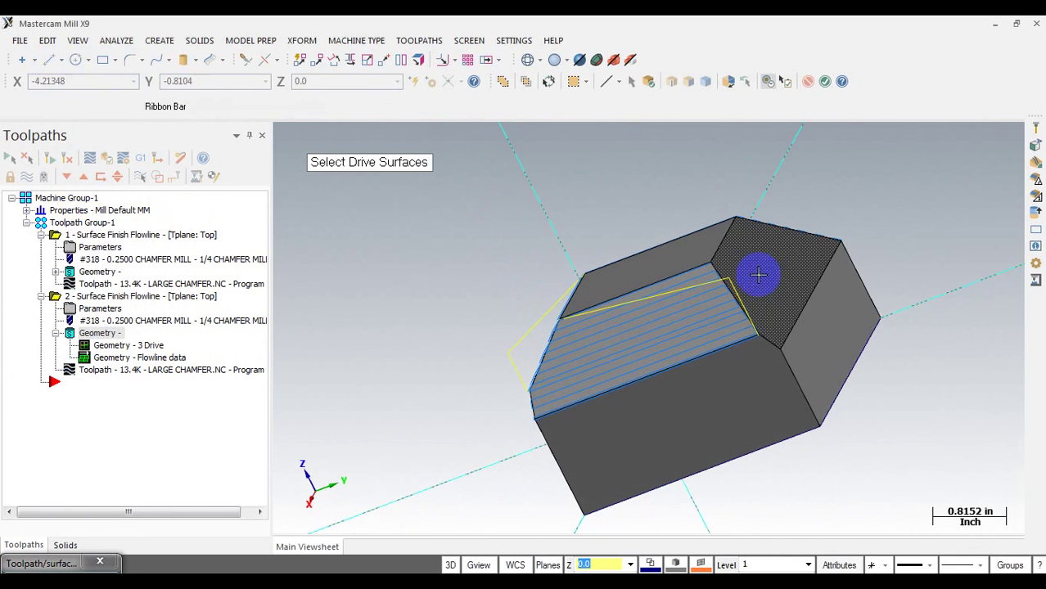
left_click(647, 84)
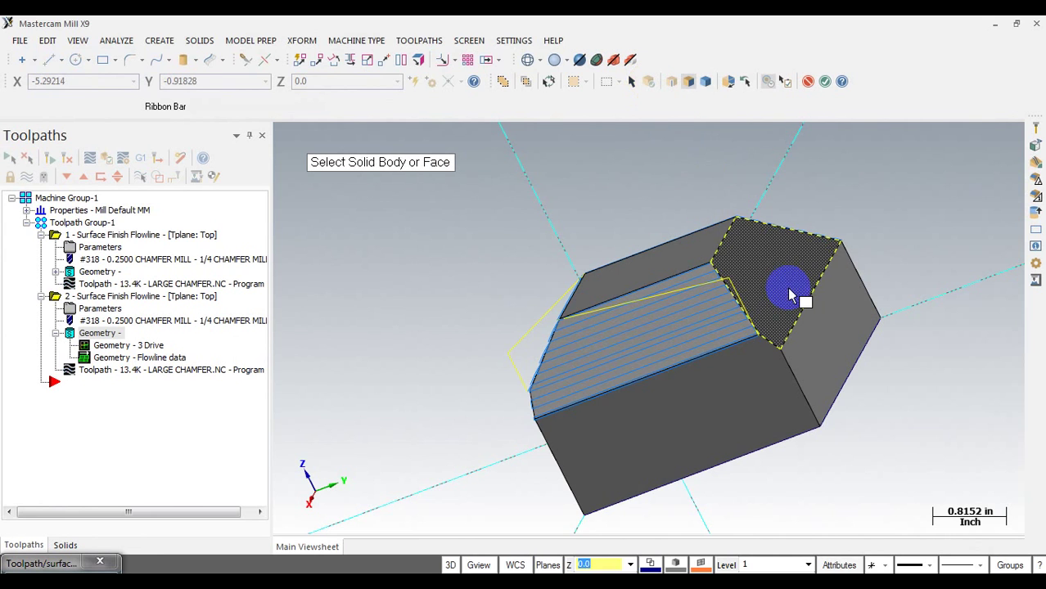
left_click(774, 268)
middle_click_drag(700, 339, 770, 320)
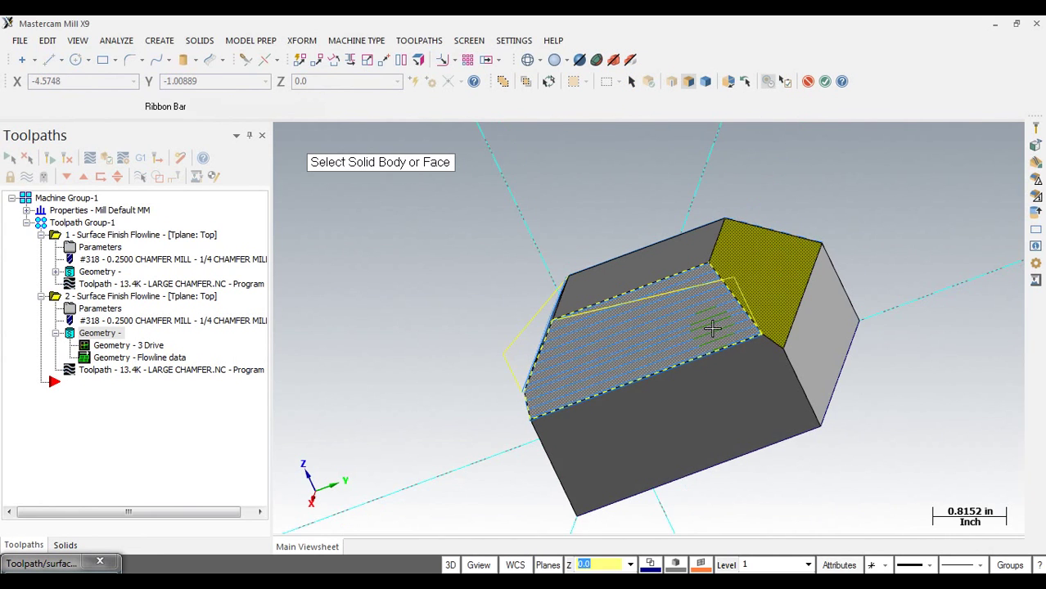
left_click(826, 85)
left_click(87, 286)
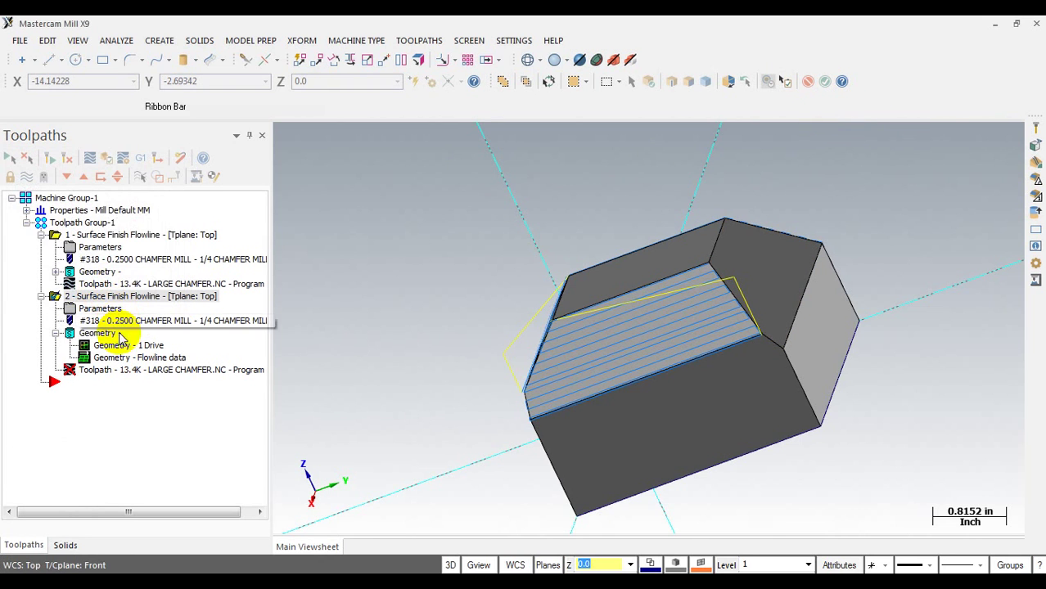
left_click(123, 358)
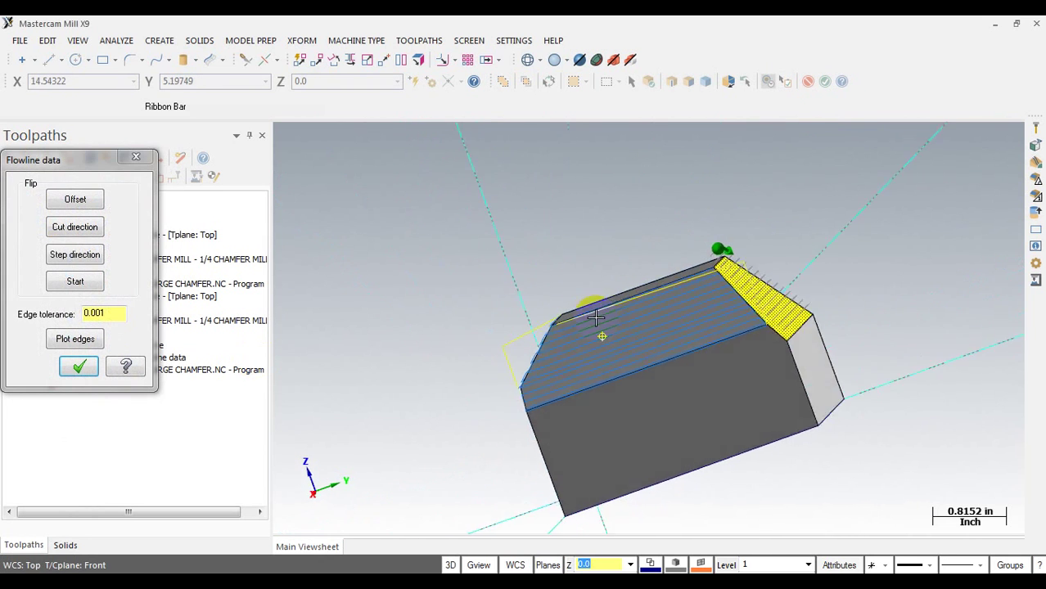
left_click(77, 365)
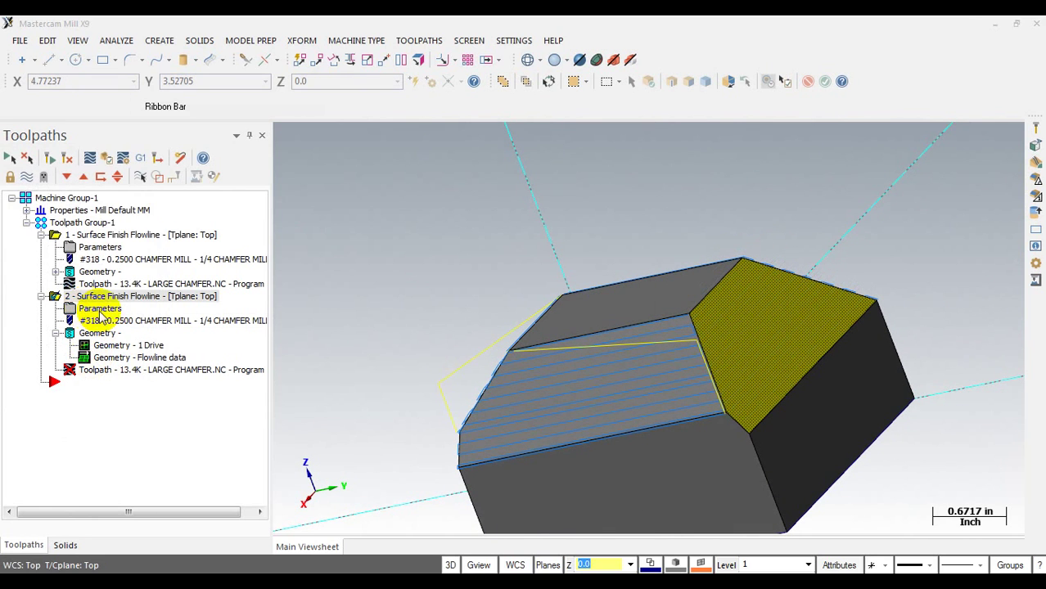
Assign the 30 DEG CHAMFER MILL to the second flowline operation, change its cutting method and accept the parameters
left_click(90, 310)
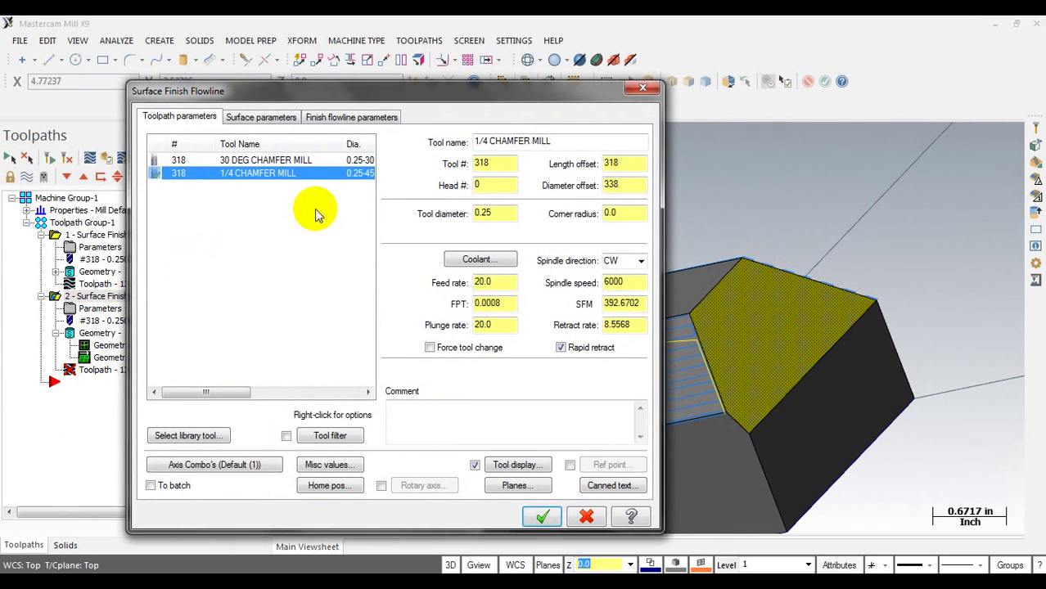
left_click(243, 162)
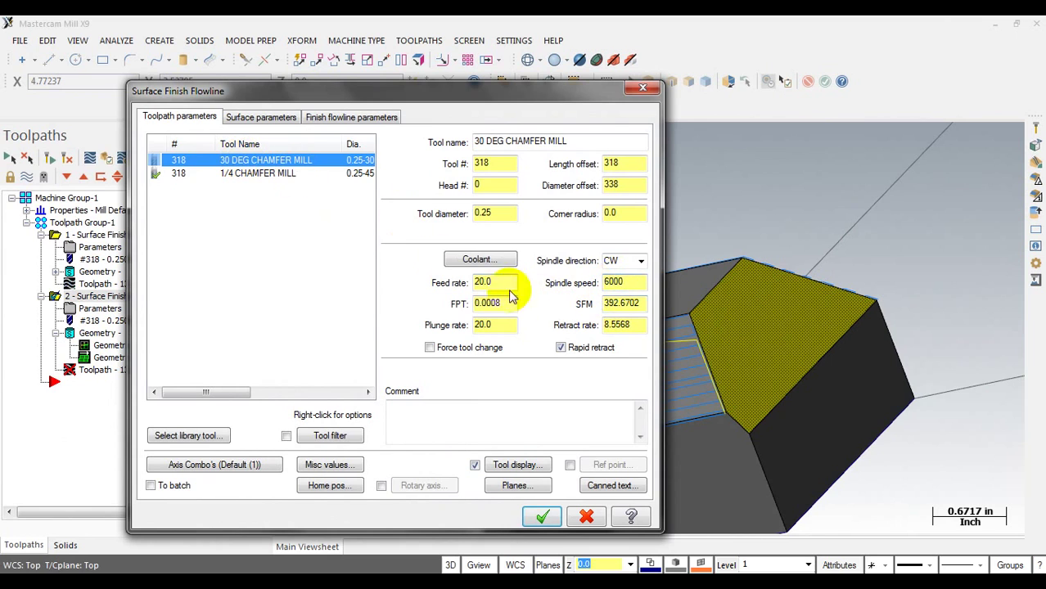
left_click(275, 117)
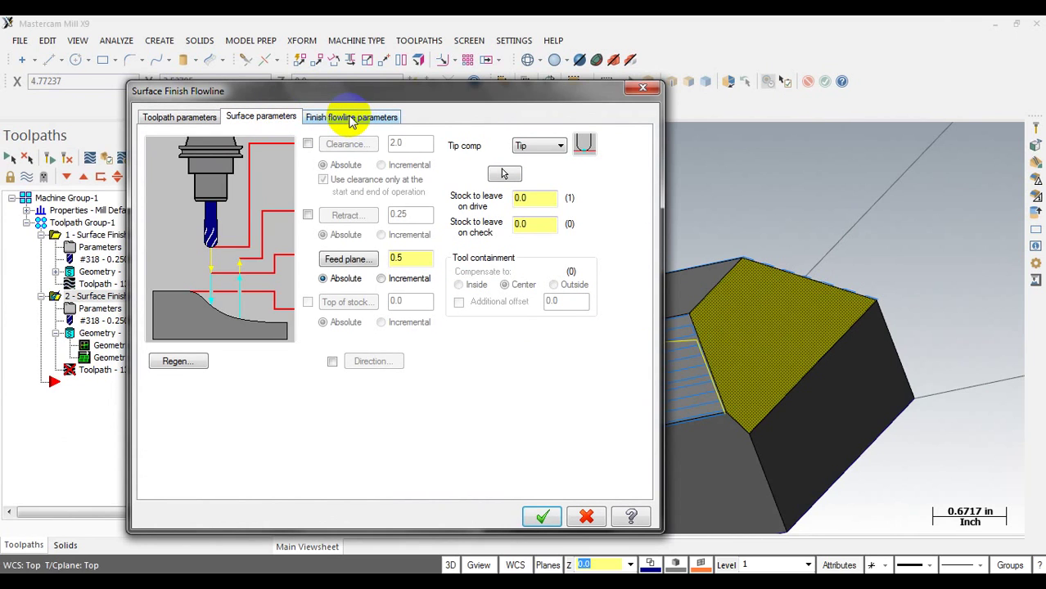
left_click(351, 119)
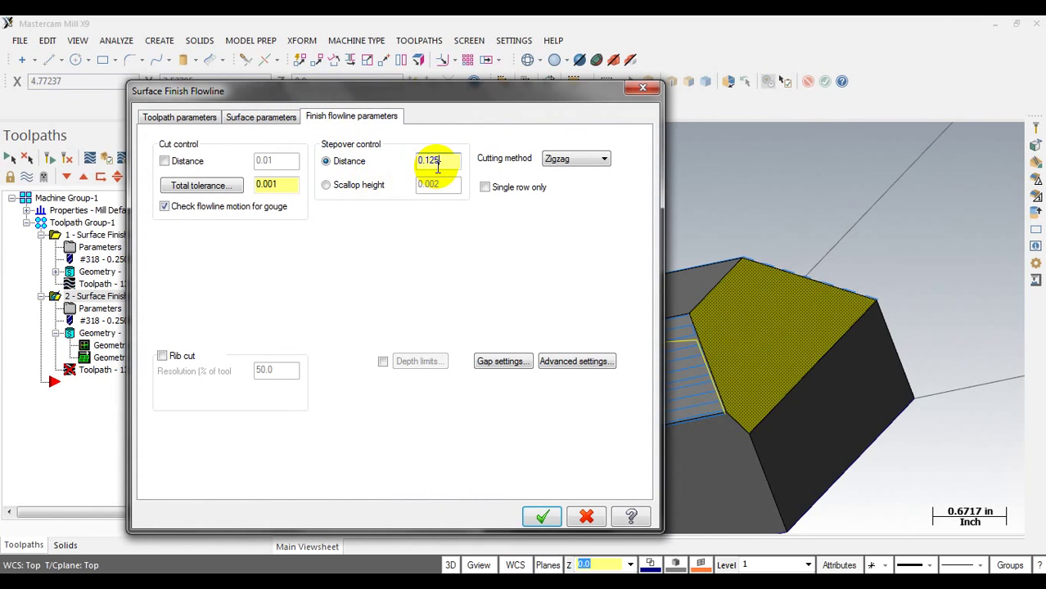
left_click(575, 158)
left_click(575, 182)
left_click(540, 516)
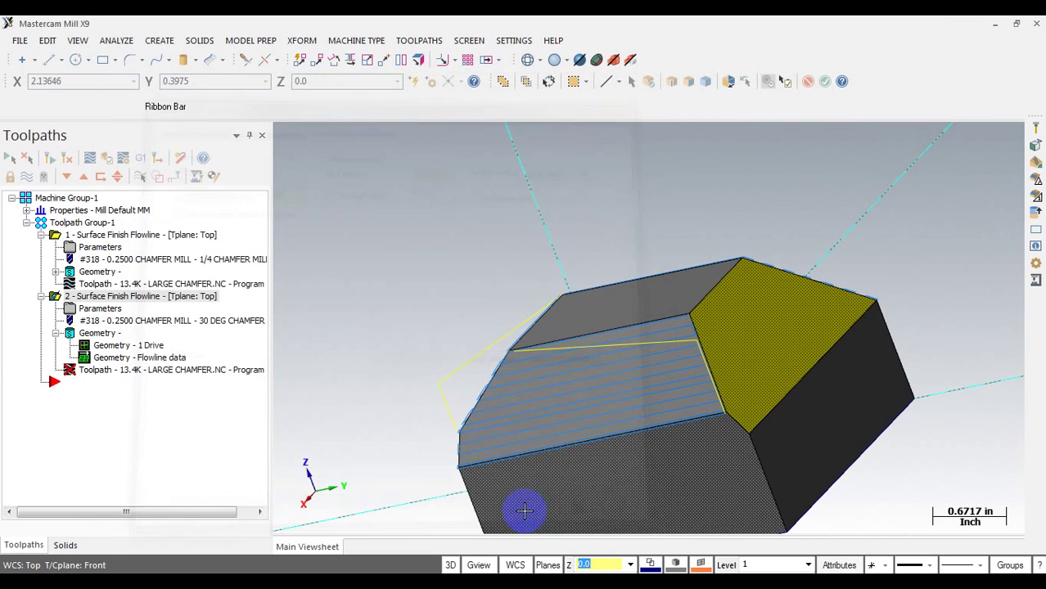
Regenerate the second flowline operation and backplot its first passes at the upper edge of the +Y chamfer
left_click(51, 157)
middle_click_drag(459, 327, 671, 237)
left_click(122, 370)
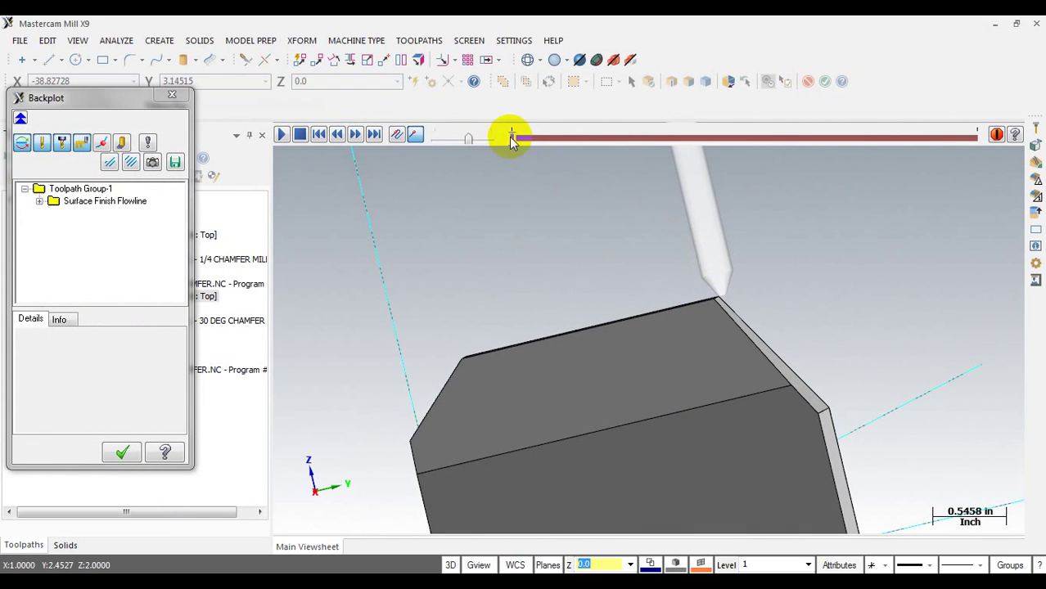
left_click_drag(517, 135, 593, 135)
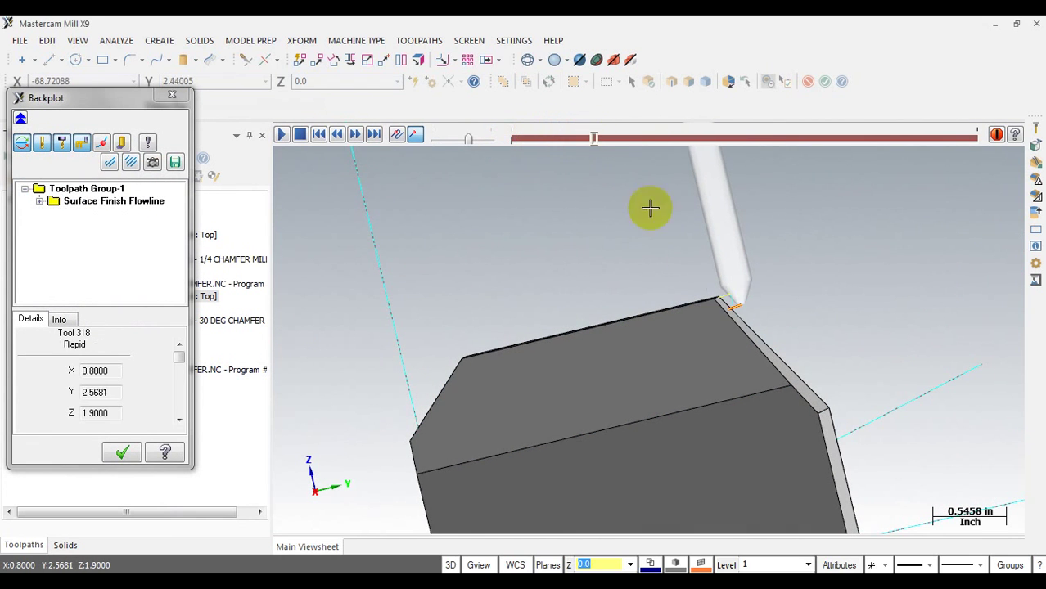
scroll(654, 286, "up", 2)
scroll(687, 289, "down", 3)
middle_click_drag(673, 287, 602, 170)
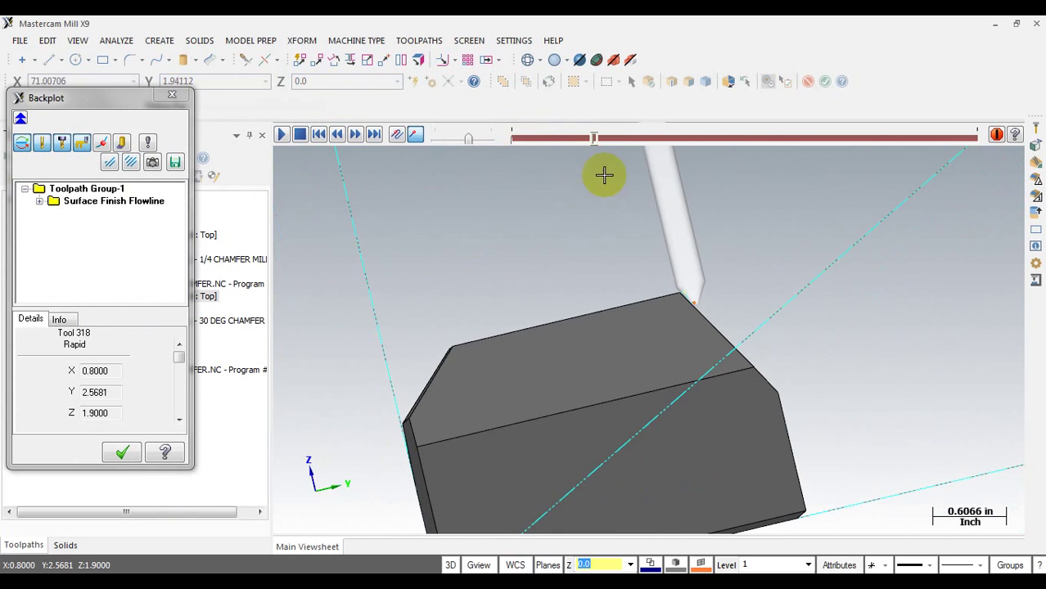
Continue the backplot down the +Y chamfer, inspect the tool and holder against the block, and close the backplot
left_click_drag(605, 140, 761, 160)
middle_click_drag(640, 385, 648, 288)
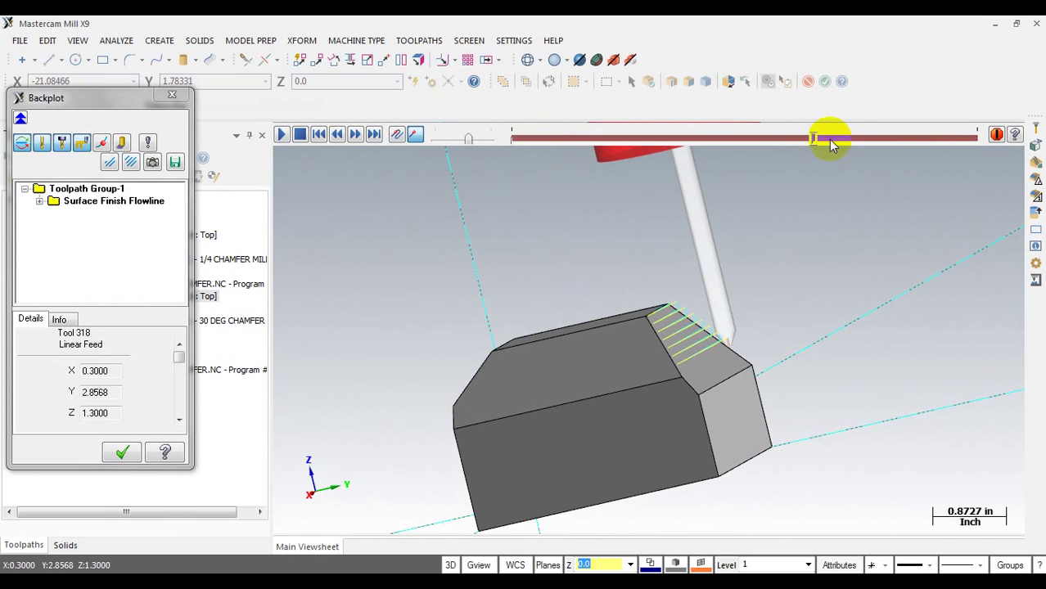
left_click_drag(811, 138, 908, 137)
mouse_move(743, 341)
middle_mouse_down()
mouse_move(692, 368)
mouse_move(759, 350)
middle_mouse_up()
scroll(864, 262, "up", 3)
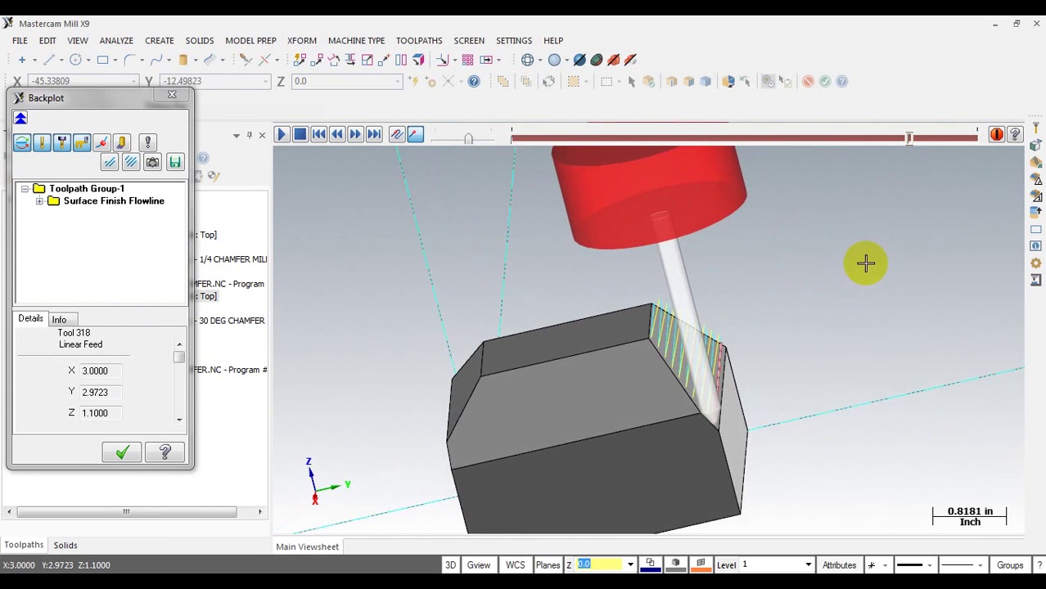
scroll(892, 226, "down", 5)
left_click(121, 451)
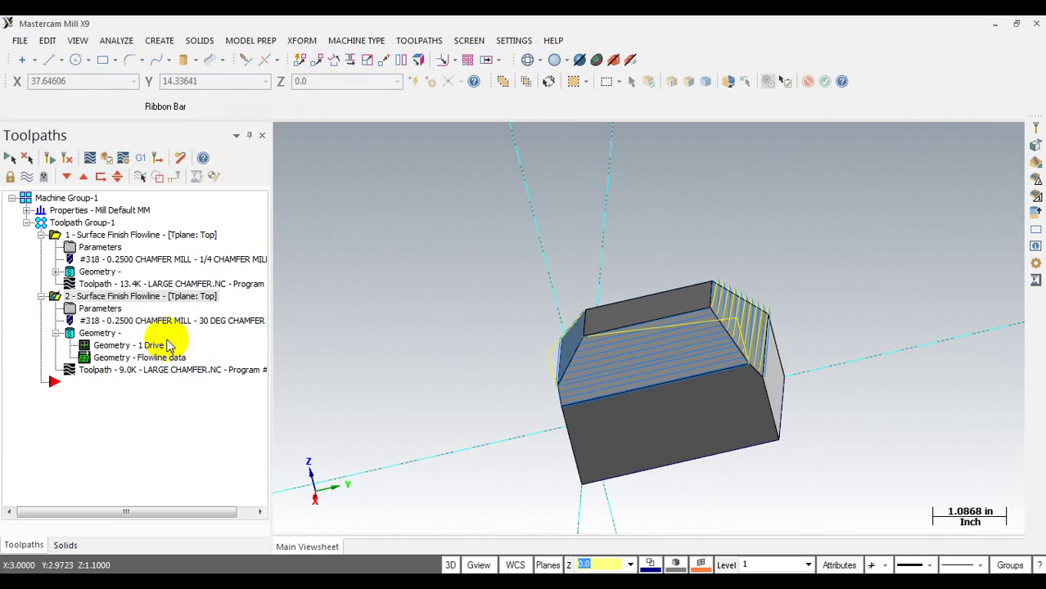
Set the stock to leave on drive surfaces to -0.01 in both Surface Finish Flowline operations
left_click(84, 255)
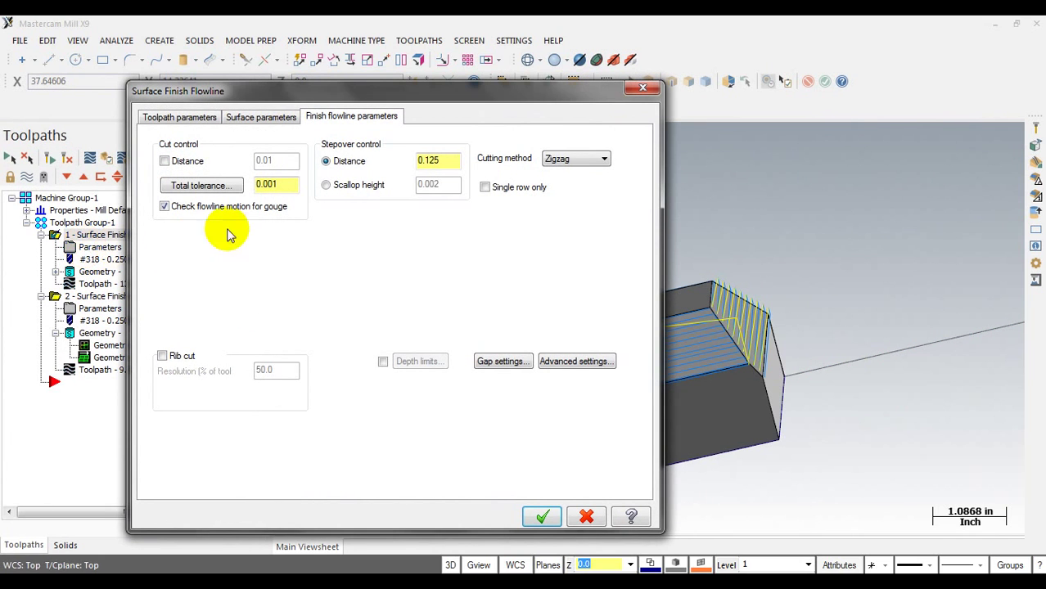
left_click(261, 117)
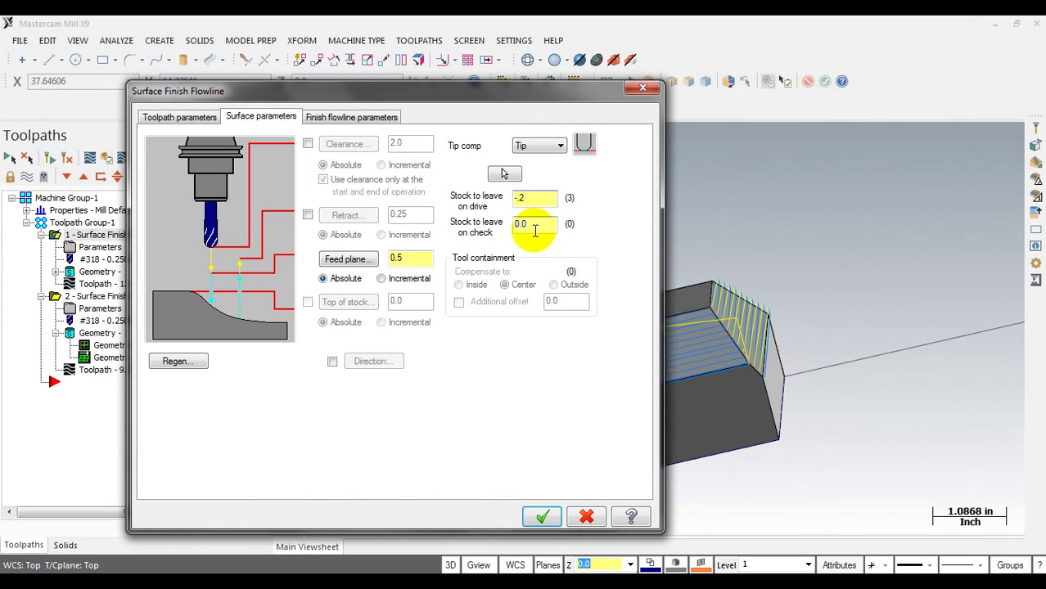
double_click(527, 199)
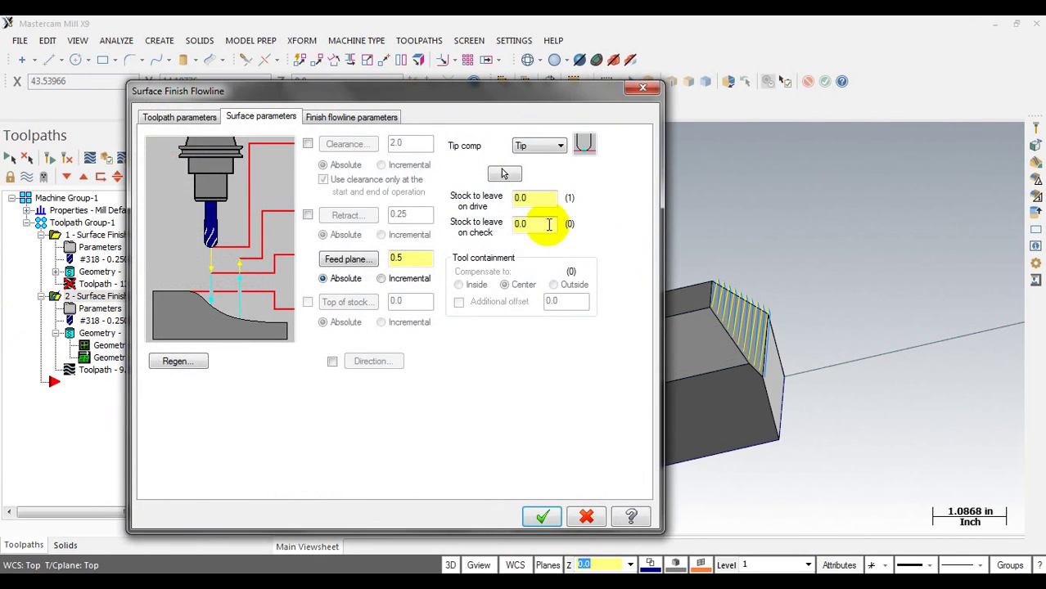
double_click(542, 206)
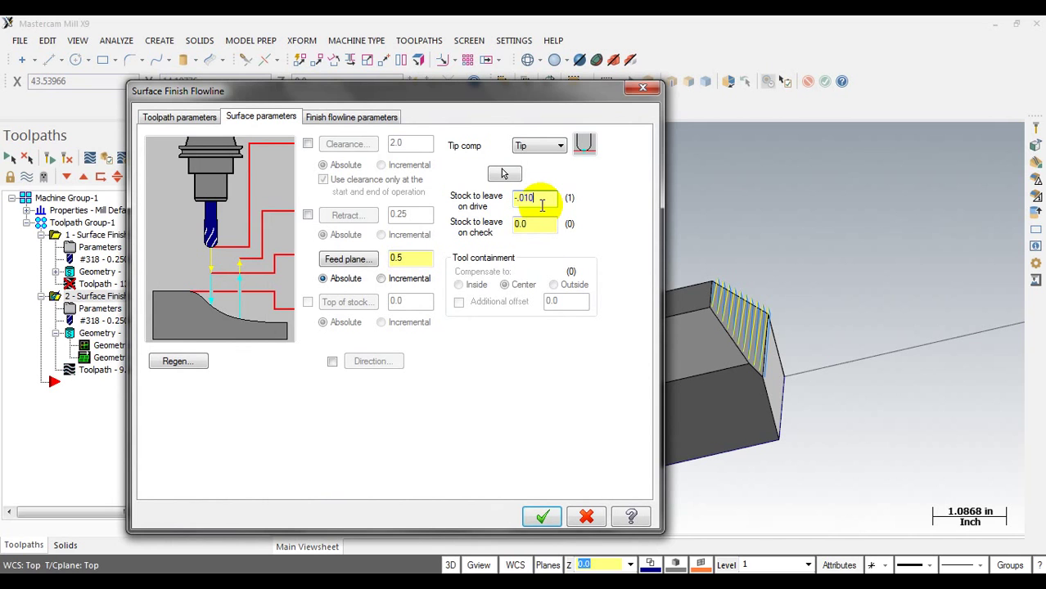
left_click(542, 516)
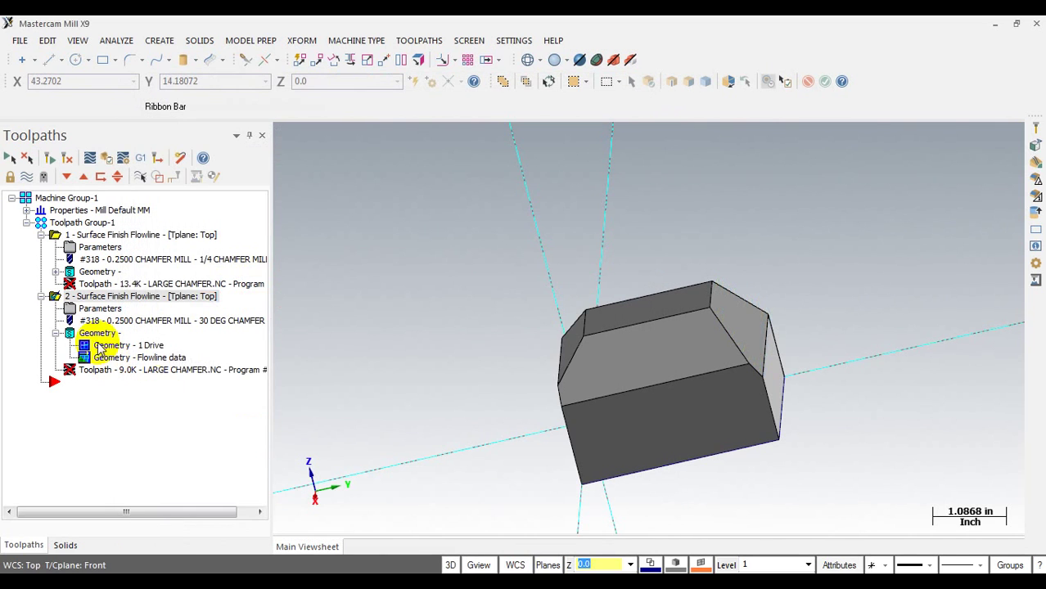
Accept the first flowline operation's surface parameters with -0.01 stock to leave on drive and regenerate both flowline toolpaths
left_click(100, 247)
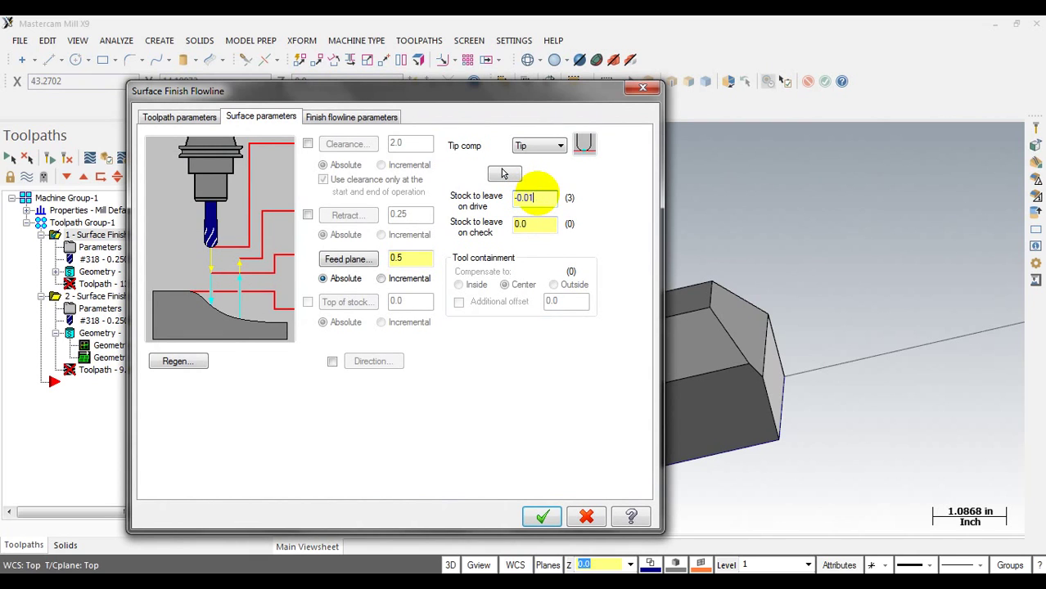
left_click(541, 516)
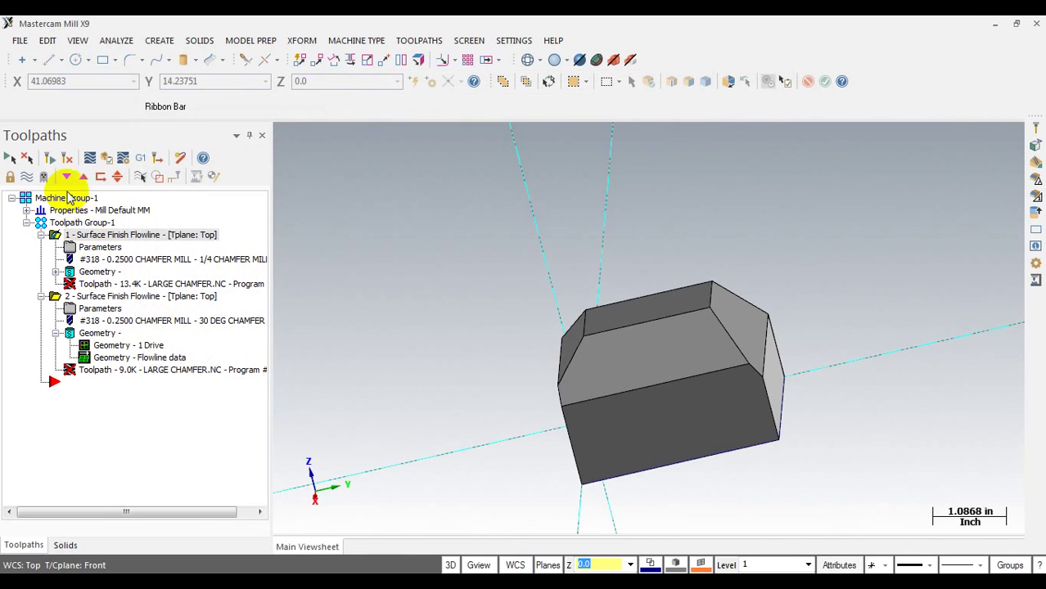
left_click(52, 159)
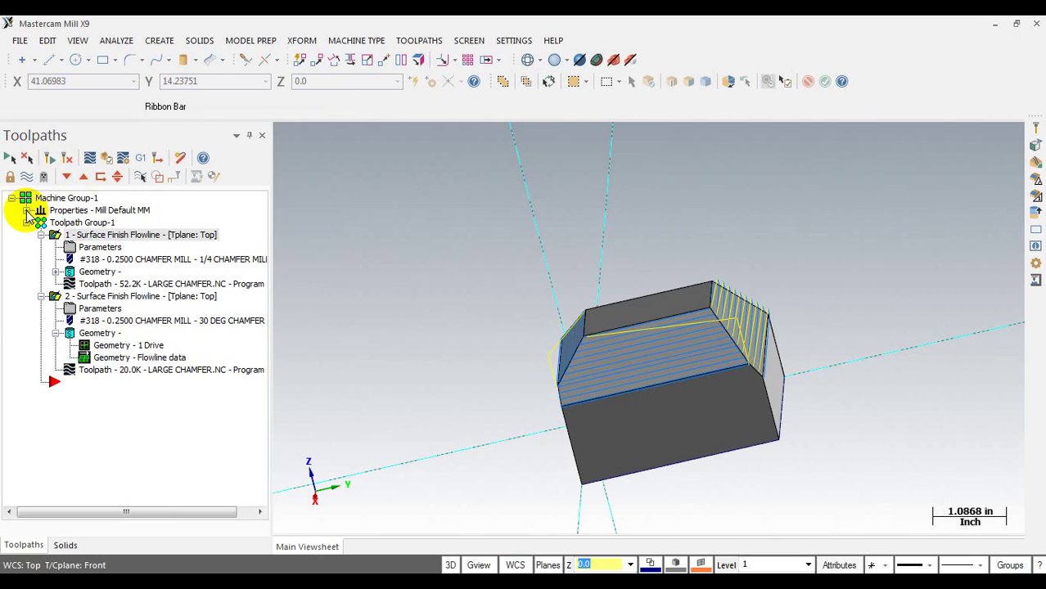
Define the machine group's stock from a solid, picking the chamfered block as the stock model
left_click(27, 211)
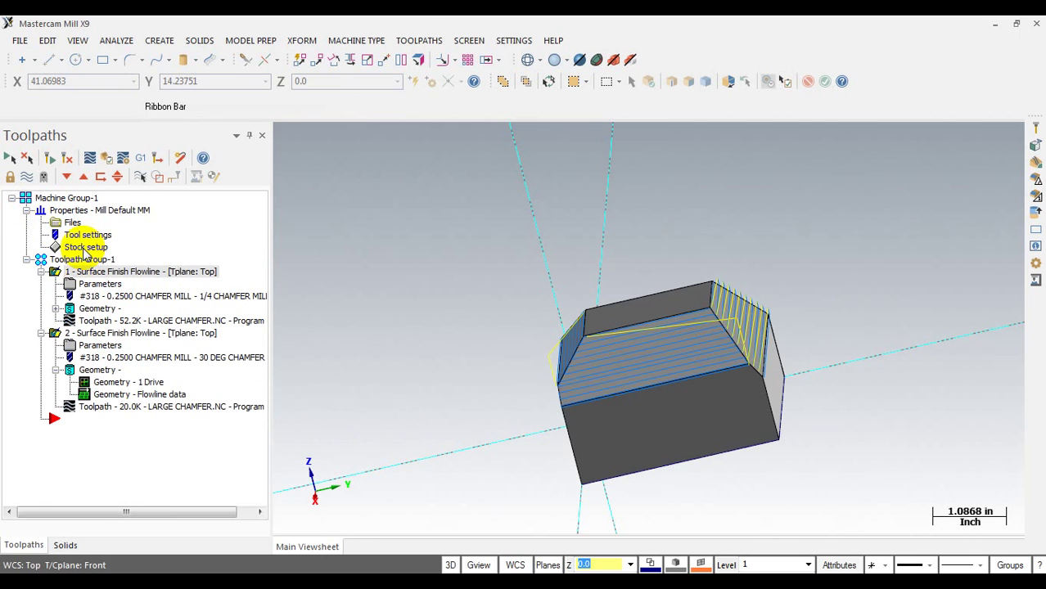
double_click(83, 247)
left_click(141, 165)
left_click(189, 166)
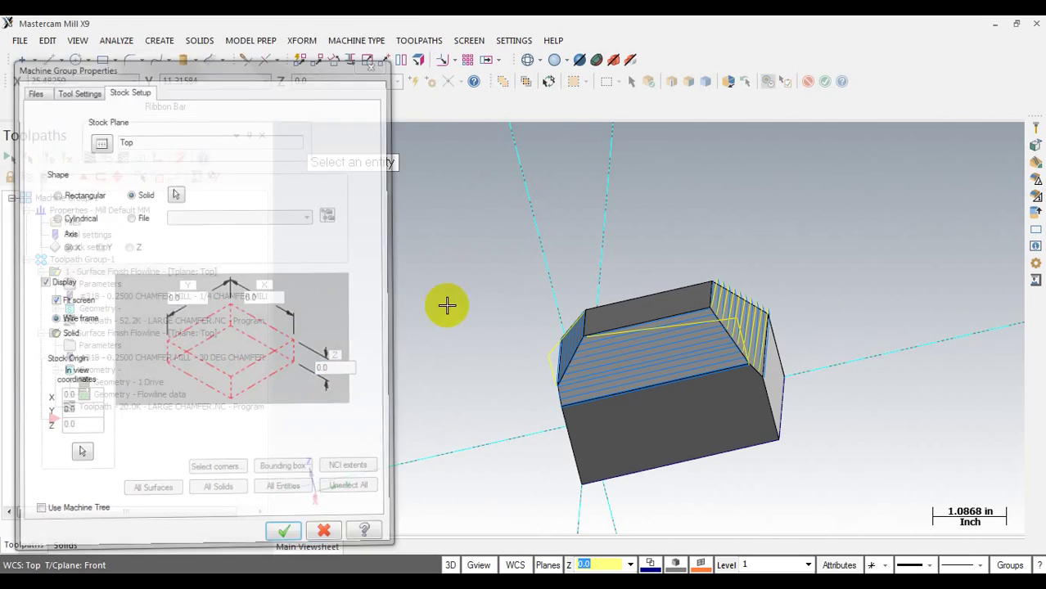
left_click(611, 420)
left_click(306, 538)
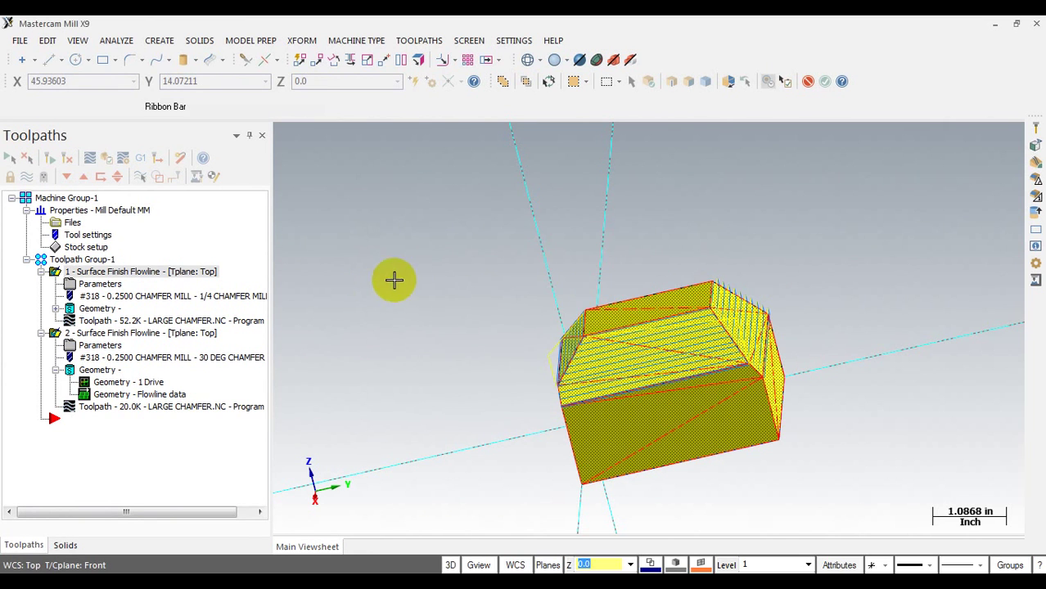
Open both flowline operations in Verify simulation, maximize the simulator and view the block from its +X chamfer side
middle_click_drag(505, 290, 558, 273)
scroll(556, 277, "down", 2)
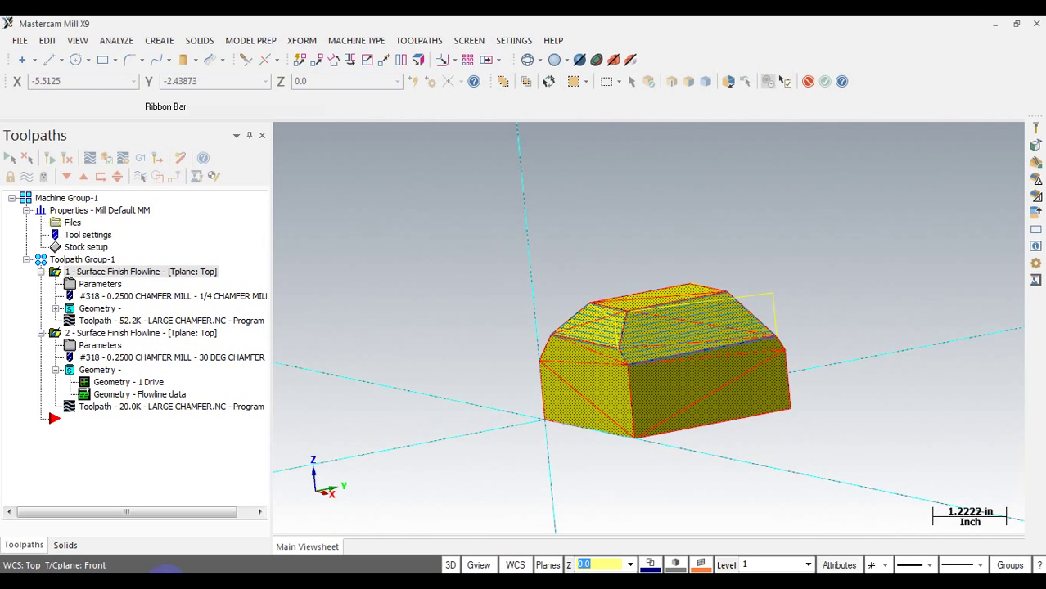
mouse_move(165, 570)
left_click(248, 524)
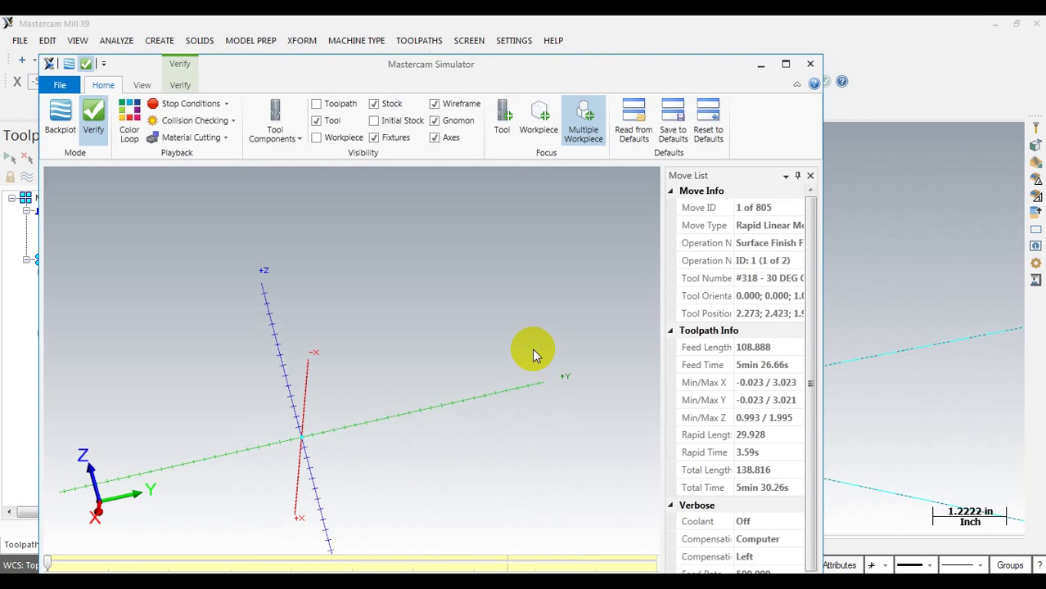
left_click(786, 64)
left_click_drag(402, 385, 542, 339)
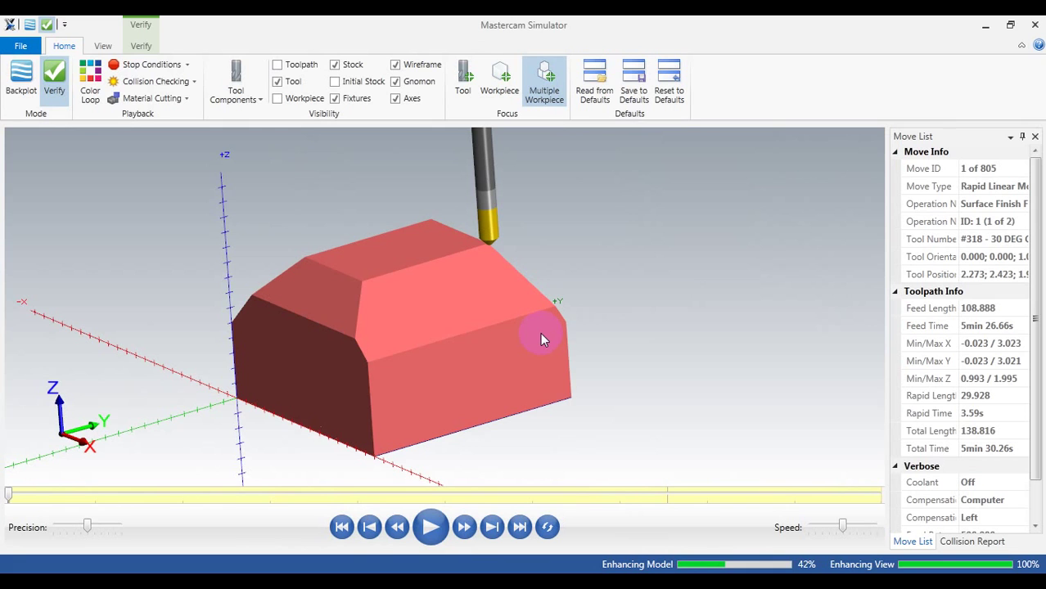
left_click_drag(540, 333, 567, 292)
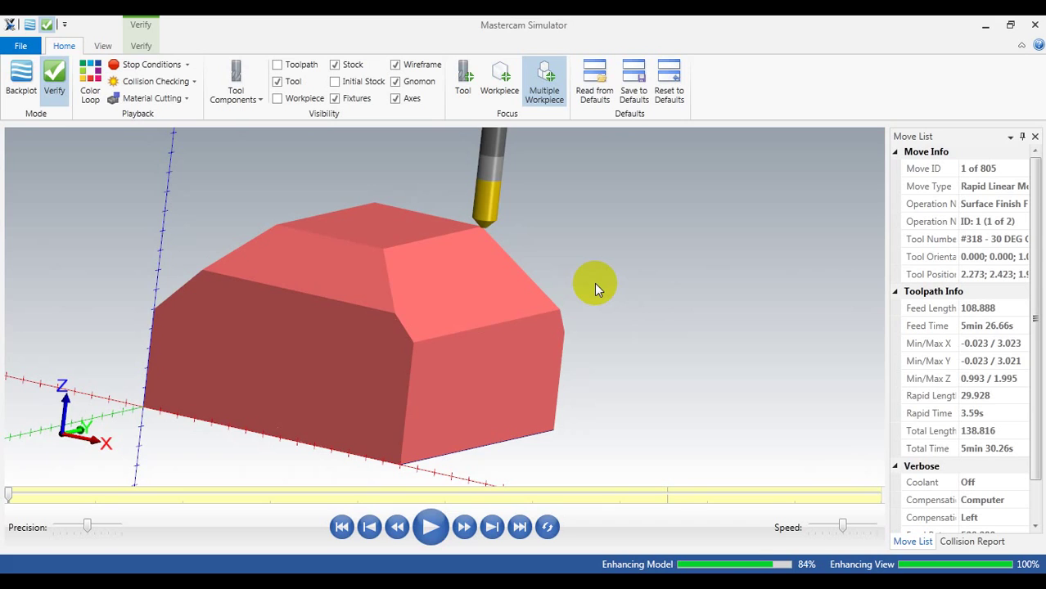
Simulate the first flowline passes along the upper edge of the +X chamfer at the slowest speed and examine the cut closely
key("Right")
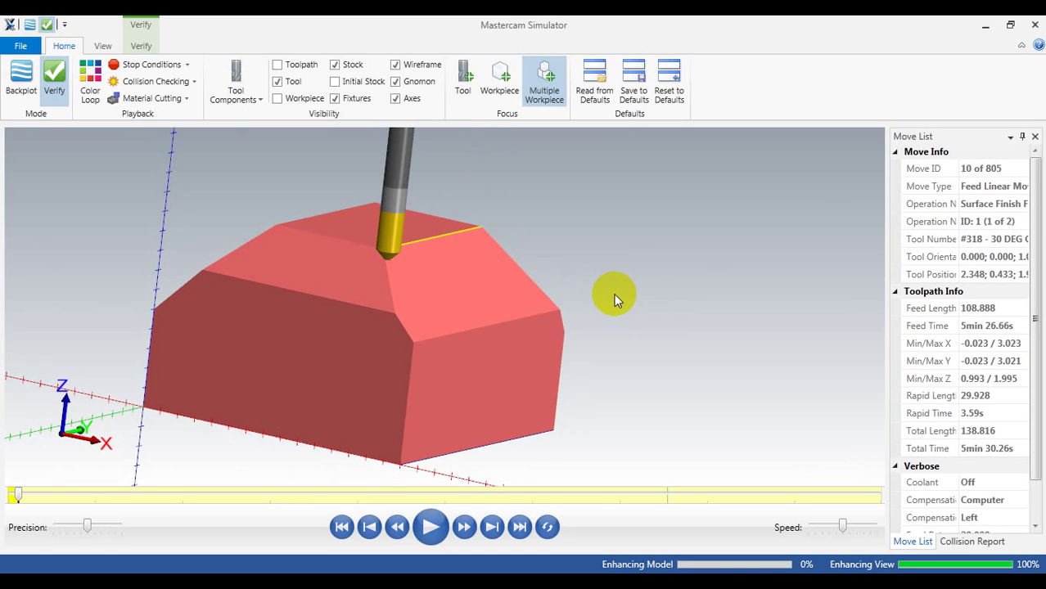
scroll(611, 291, "up", 3)
scroll(612, 294, "down", 1)
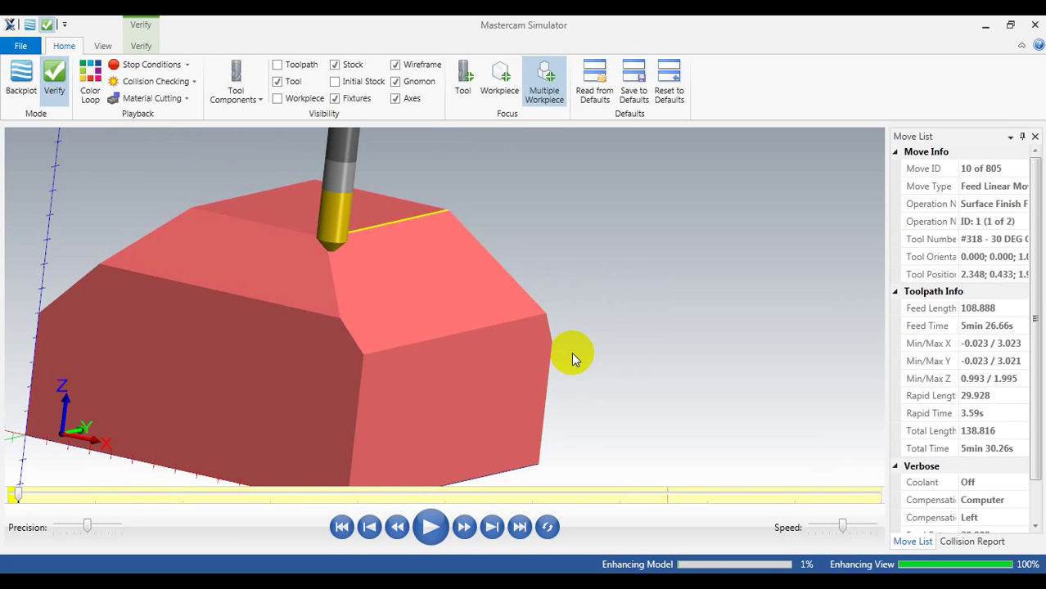
left_click_drag(540, 511, 523, 373)
scroll(452, 334, "up", 2)
scroll(454, 335, "down", 2)
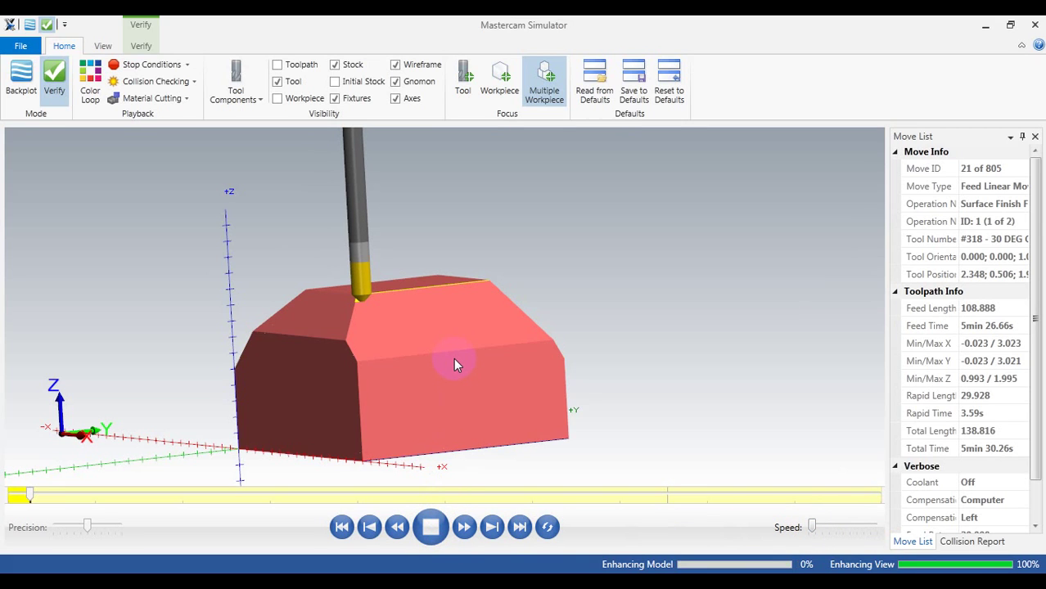
scroll(414, 334, "up", 3)
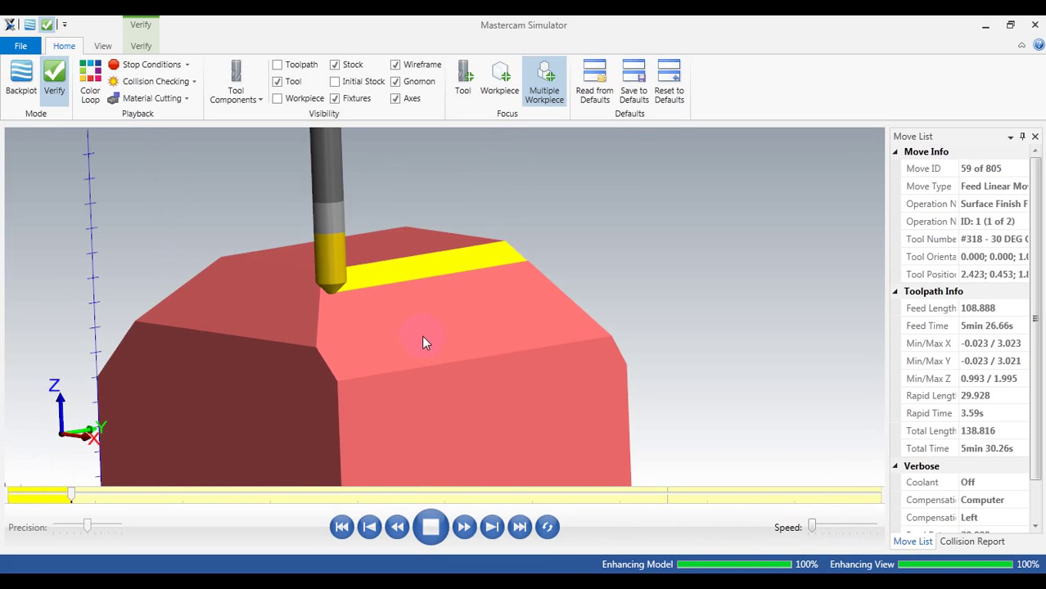
scroll(423, 335, "down", 3)
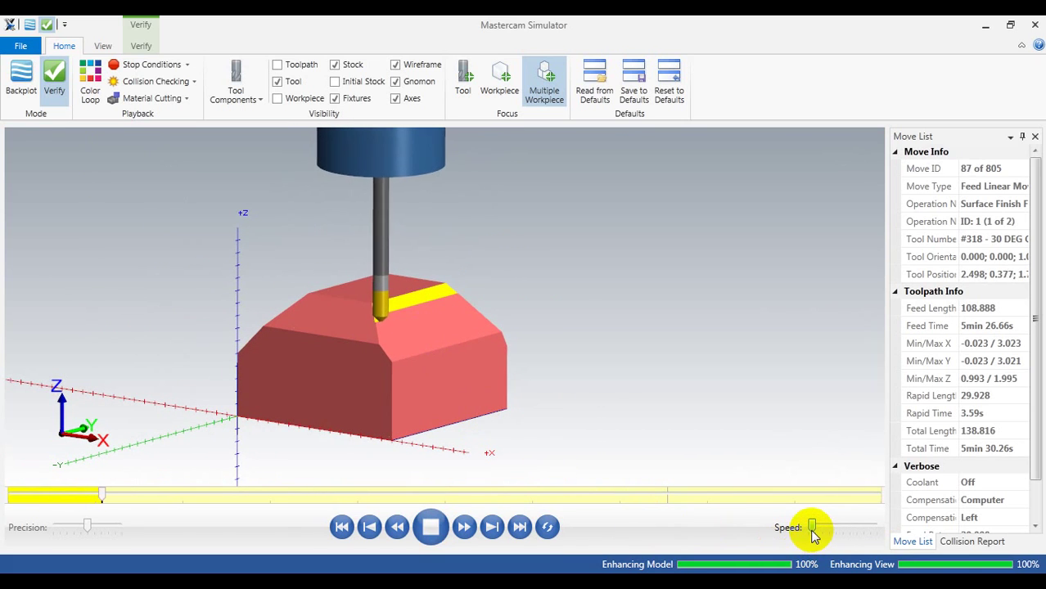
Raise the simulation speed slightly and run the first flowline operation down the +X chamfer and around the remaining chamfers
left_click_drag(812, 532, 817, 532)
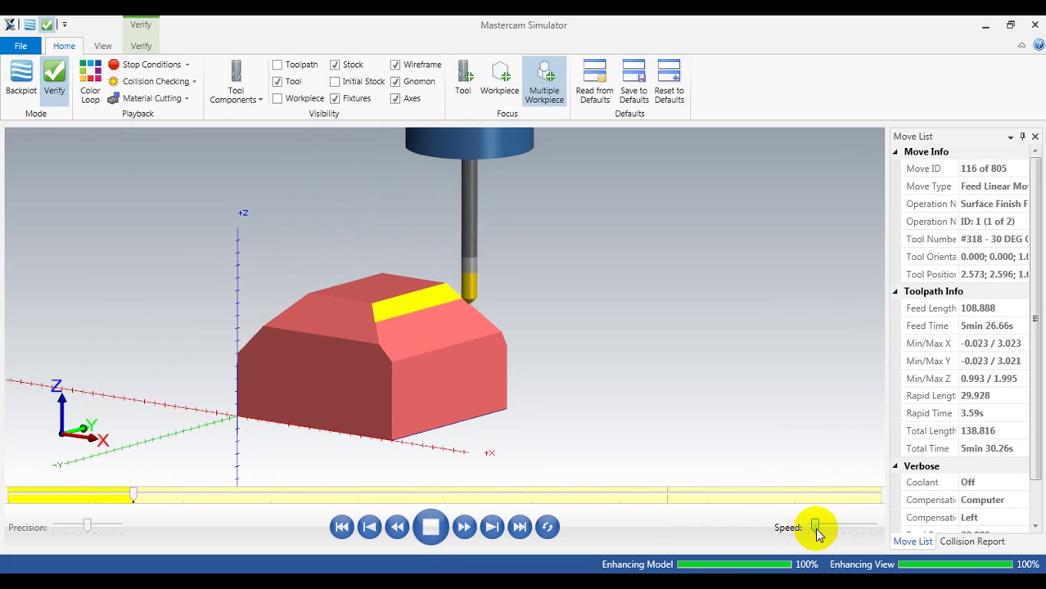
scroll(419, 377, "up", 3)
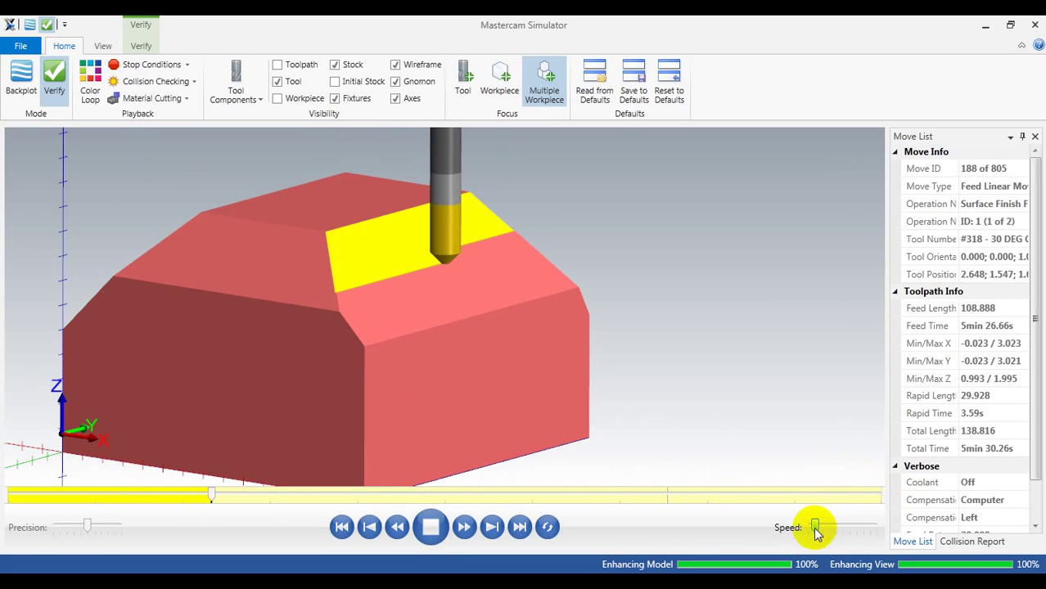
left_click_drag(814, 528, 819, 528)
middle_click_drag(442, 360, 285, 297)
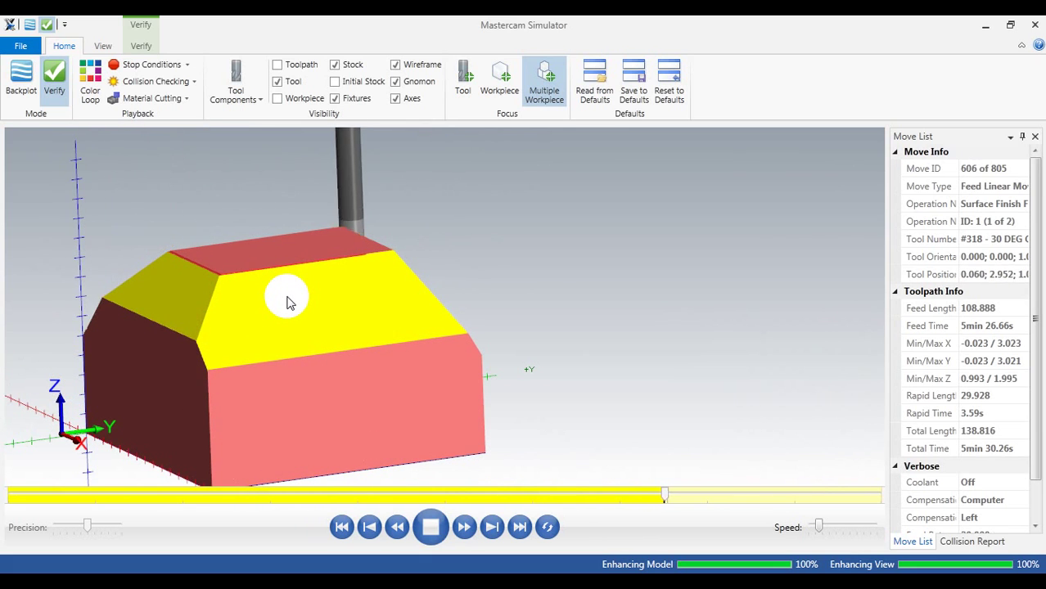
Let the simulation finish the second flowline operation and inspect the cut surface and tool on the +Y chamfer
middle_click_drag(273, 287, 366, 269)
scroll(420, 287, "up", 4)
middle_click_drag(436, 295, 516, 339)
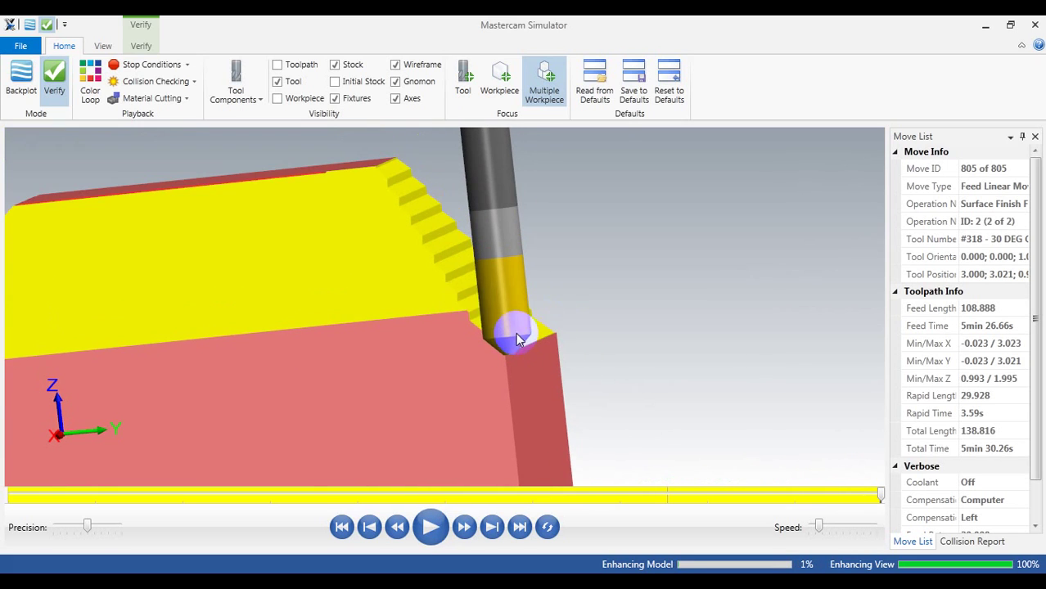